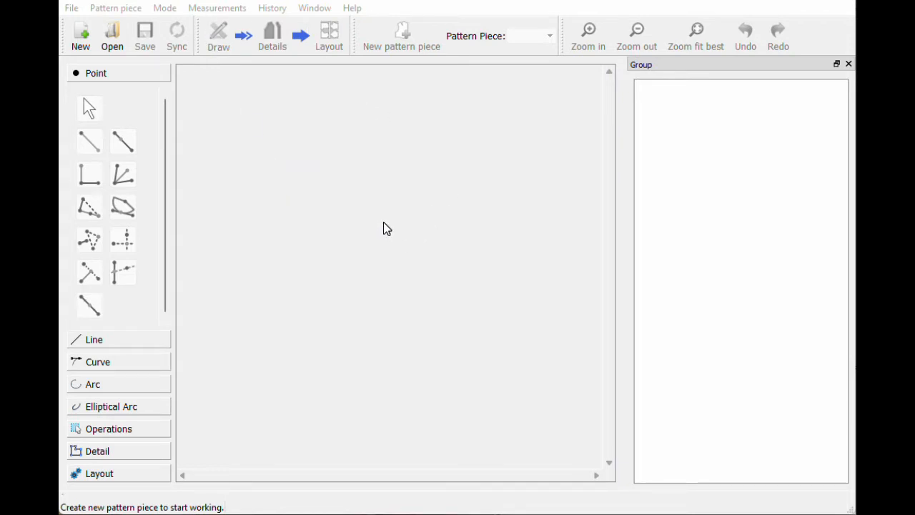
Step: Create a new pattern with the piece name Pattern piece 1 and units in inches
left_click(83, 47)
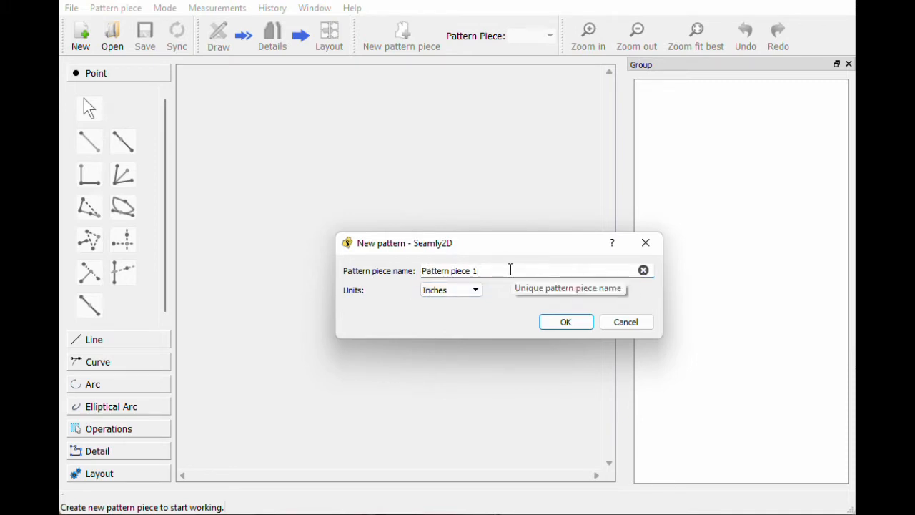
left_click(471, 294)
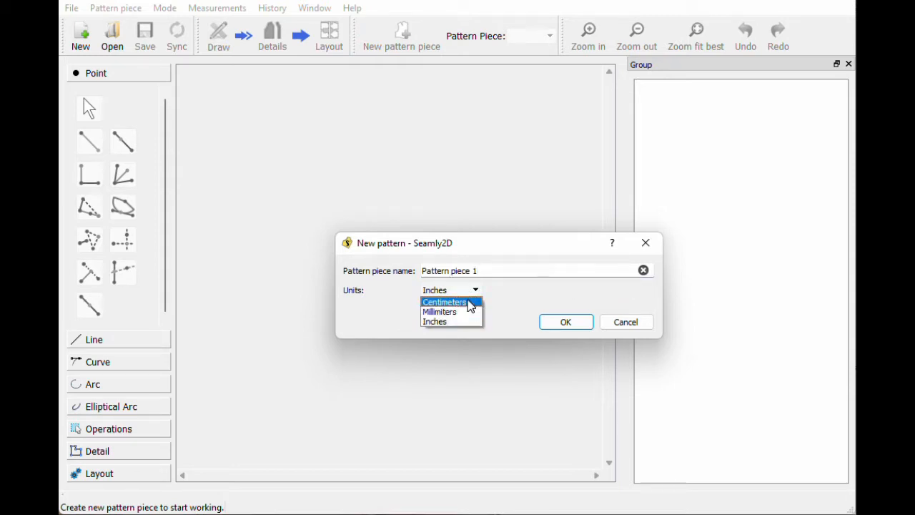
left_click(460, 290)
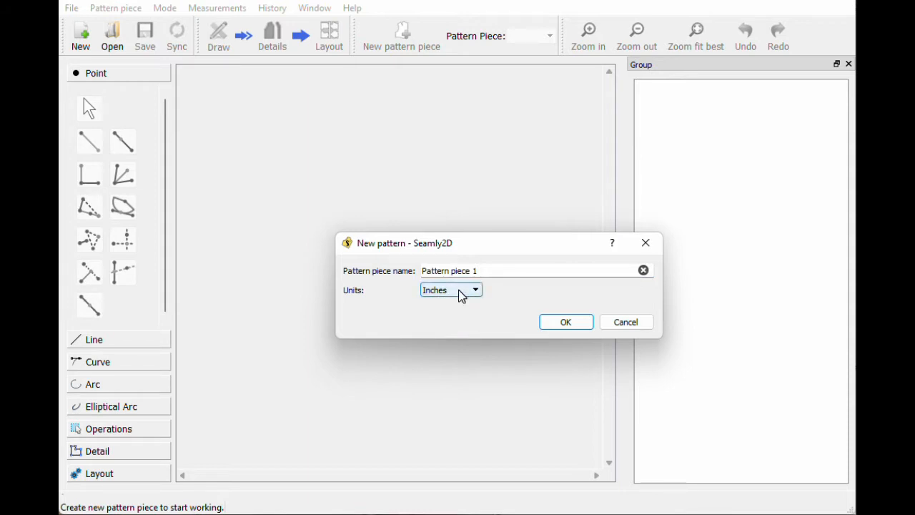
left_click(553, 325)
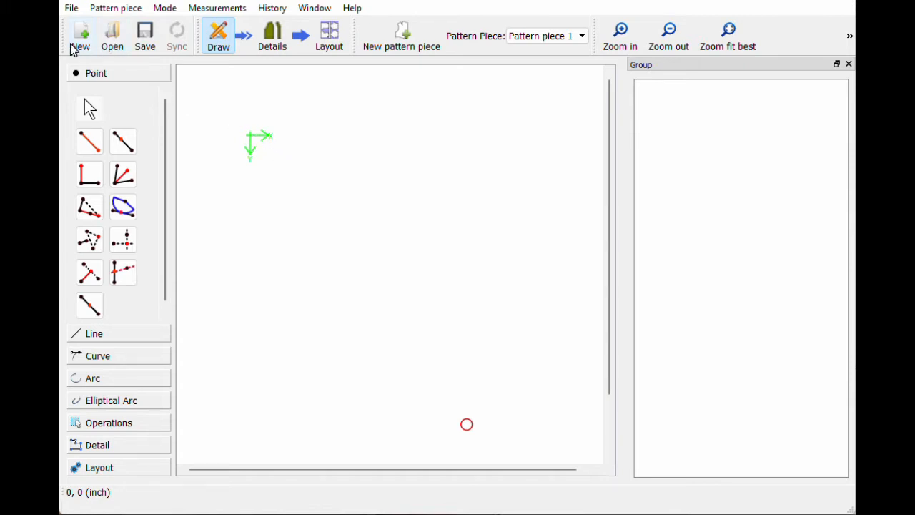
Step: Save the pattern file as "example pattern" in the patterns folder
left_click(112, 42)
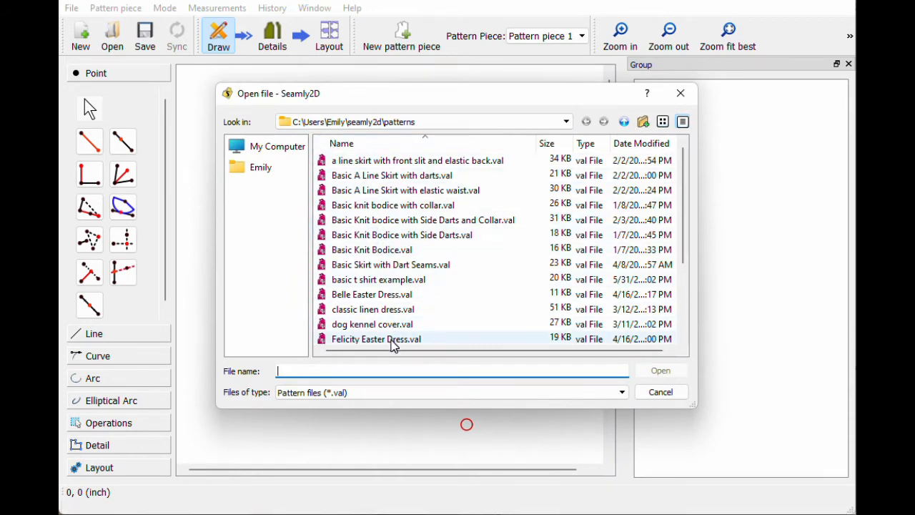
left_click(661, 396)
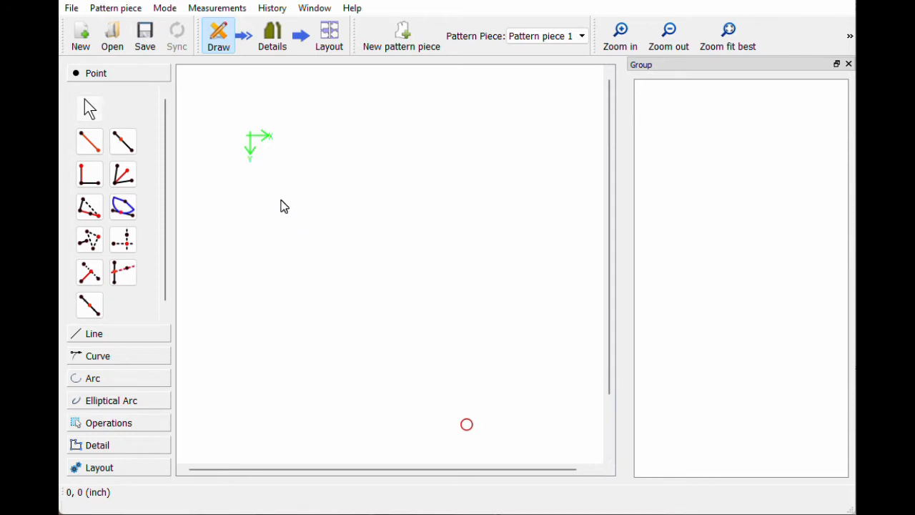
left_click(145, 42)
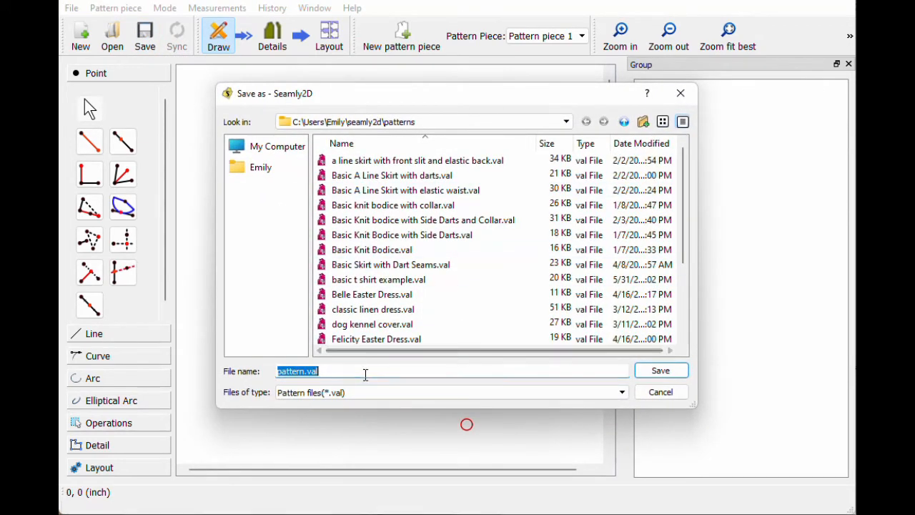
type("example")
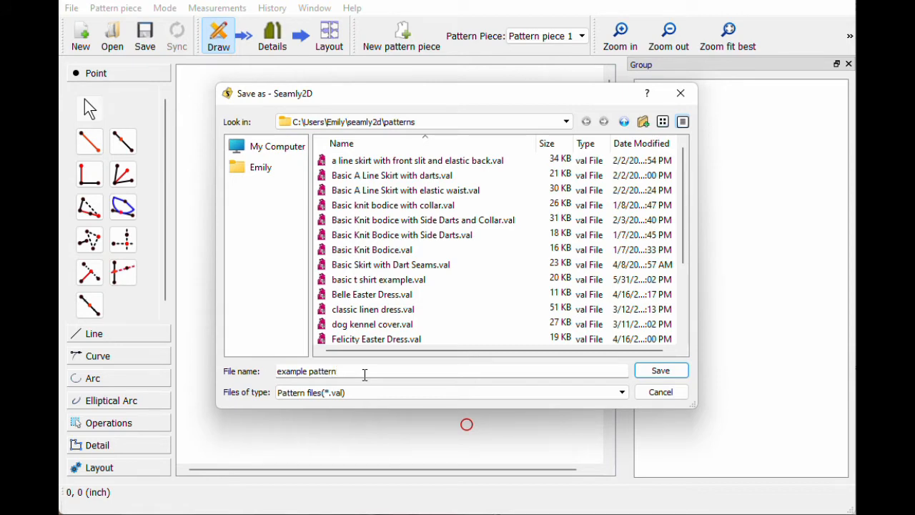
left_click(650, 372)
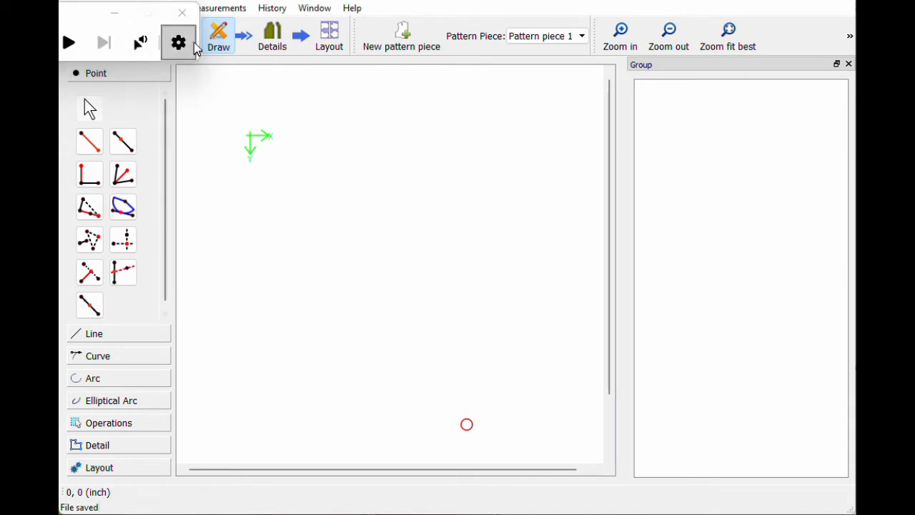
left_click(182, 14)
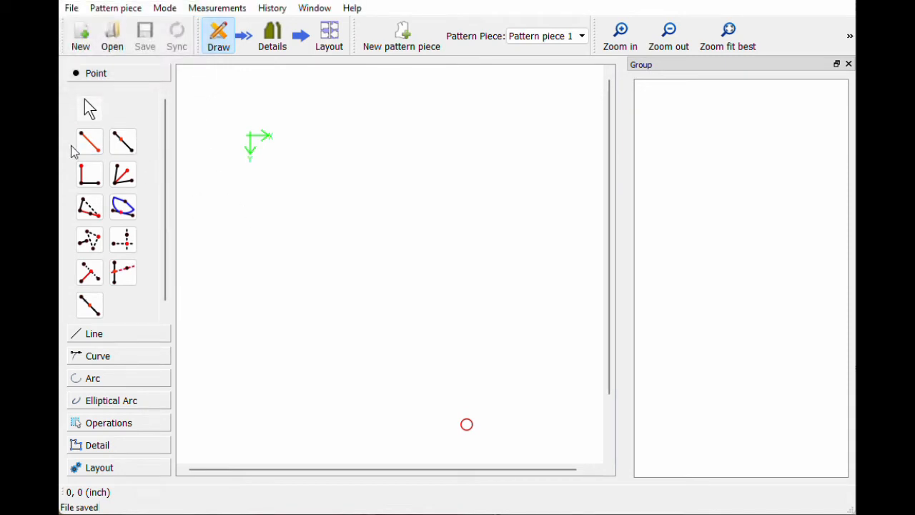
left_click(89, 275)
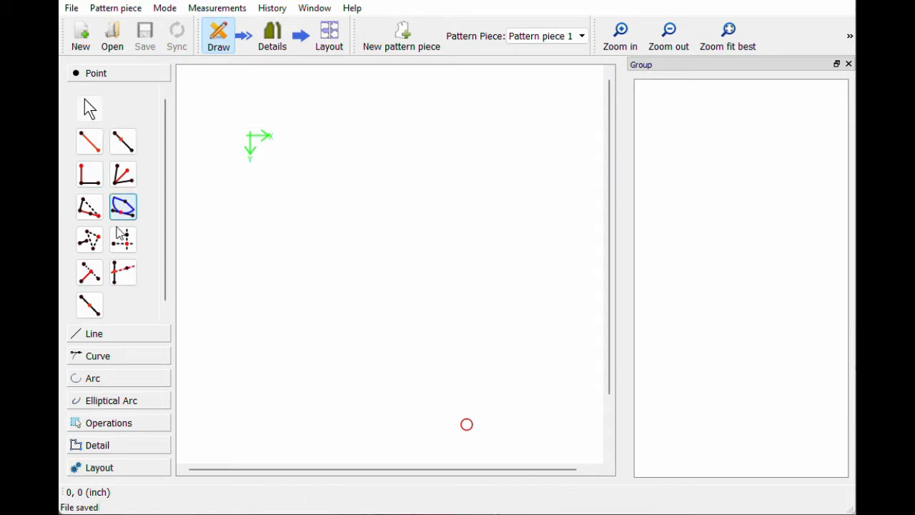
left_click(84, 301)
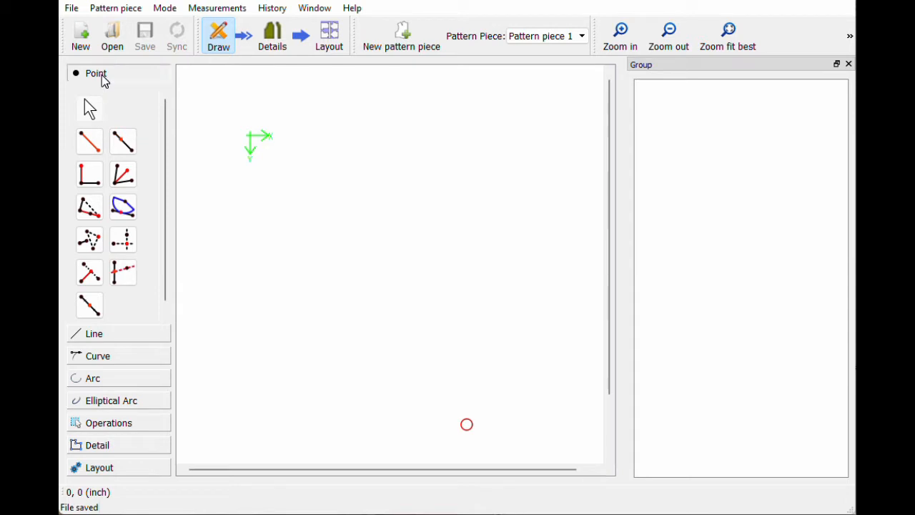
left_click(89, 107)
left_click(92, 147)
left_click(87, 182)
left_click(92, 213)
left_click(118, 207)
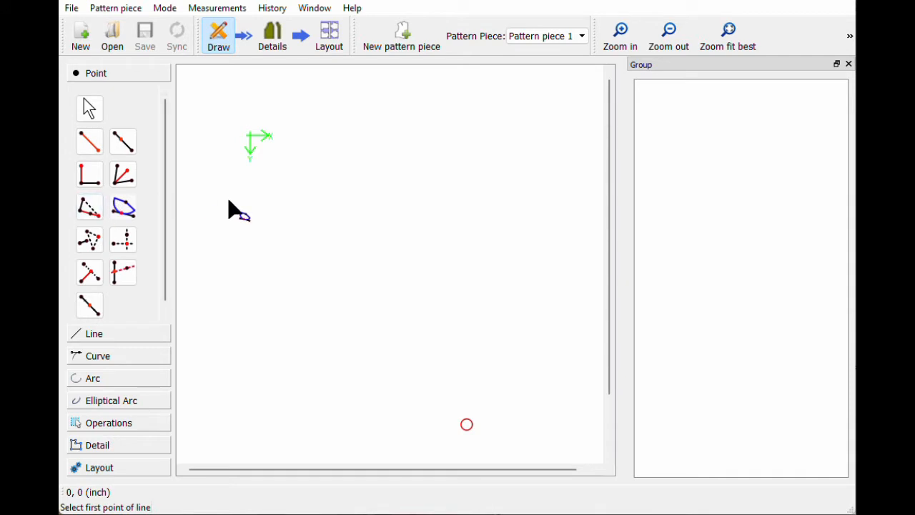
left_click(90, 107)
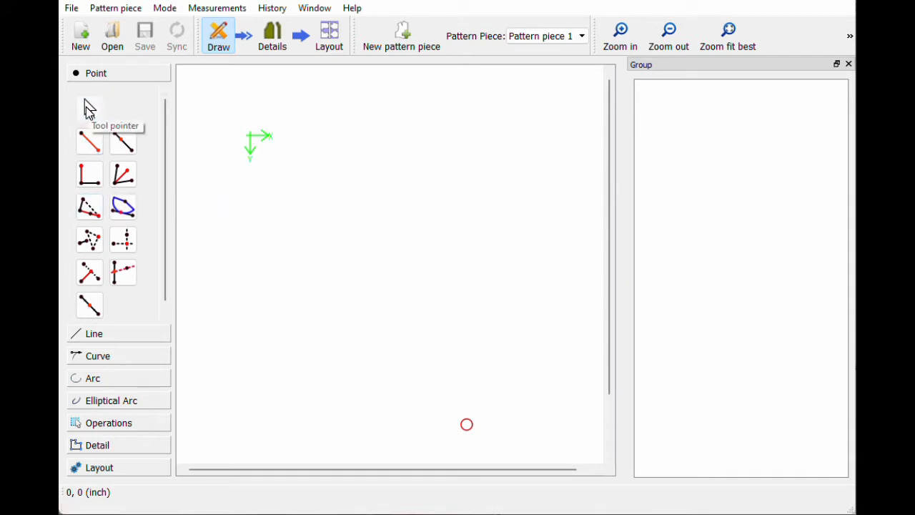
Step: Add a point at distance and angle from base point A, with length 10 inches, angle 0° and a solid black line
left_click(90, 145)
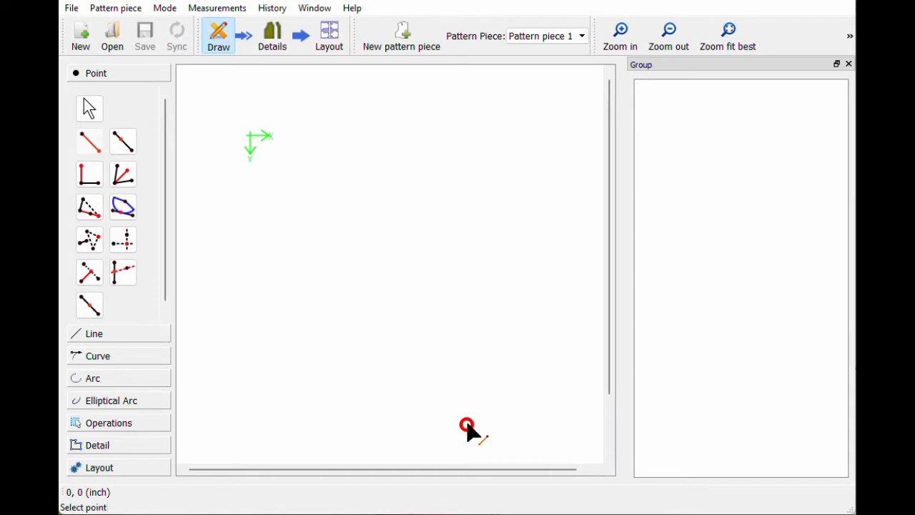
left_click(89, 142)
left_click(467, 425)
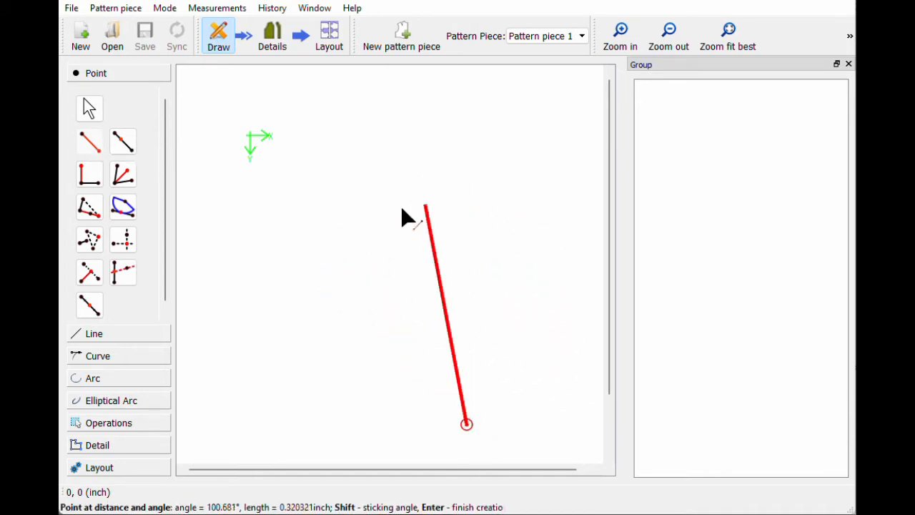
left_click(556, 297)
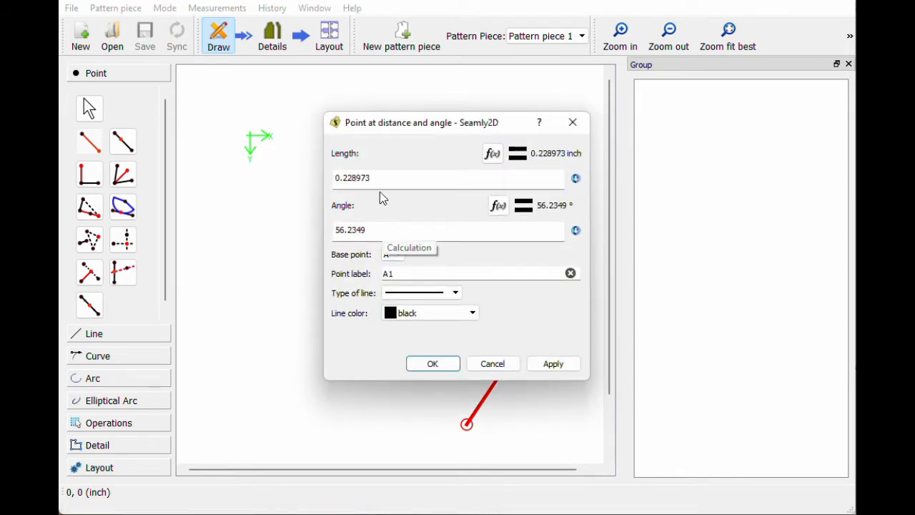
left_click_drag(366, 178, 317, 177)
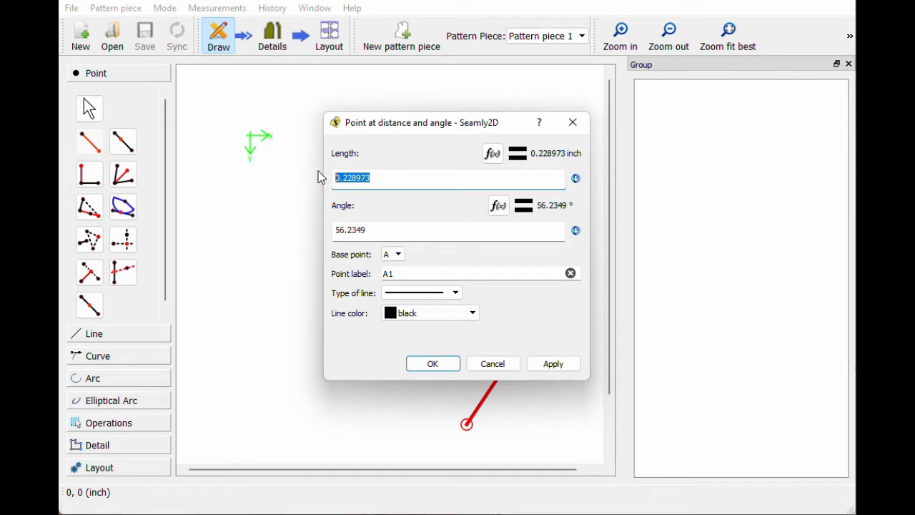
type("10")
left_click(366, 230)
left_click_drag(366, 231, 315, 227)
type("0")
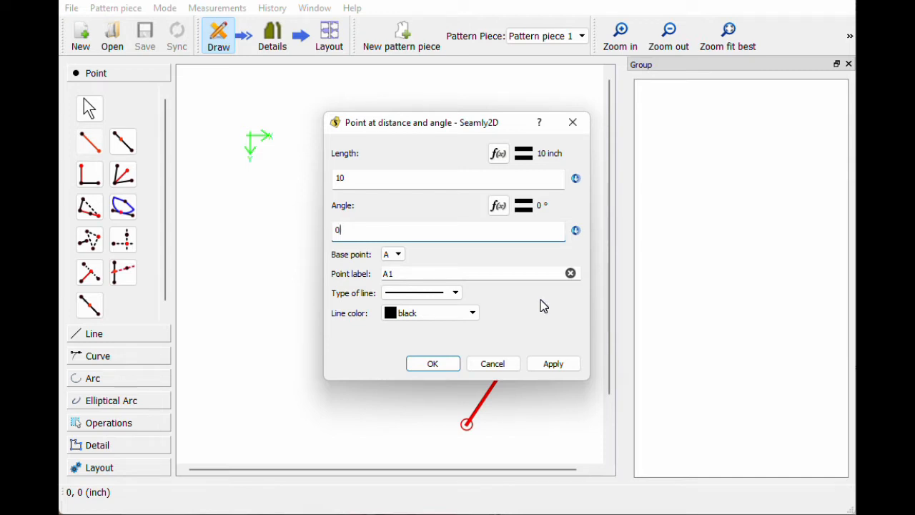
left_click(441, 367)
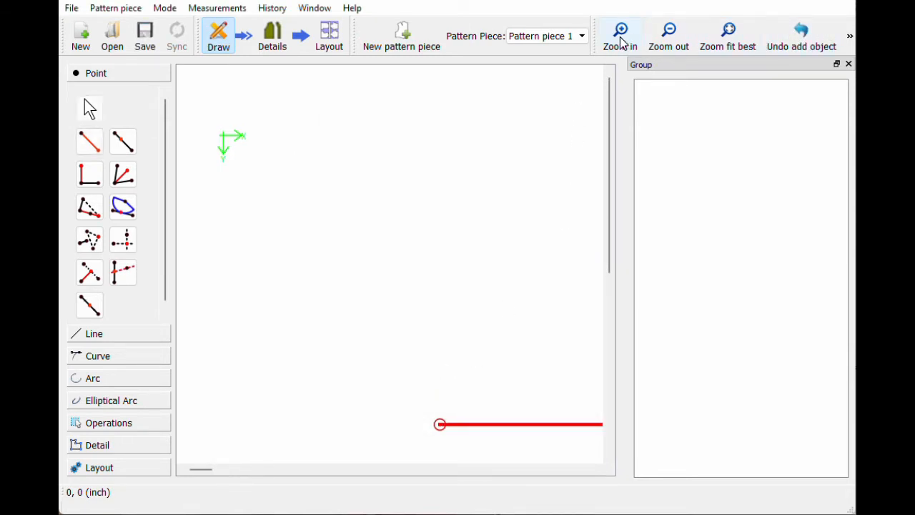
Step: Add a point at distance along line A–A1, 2 inches from A, and shift its label to just below the point
left_click(728, 50)
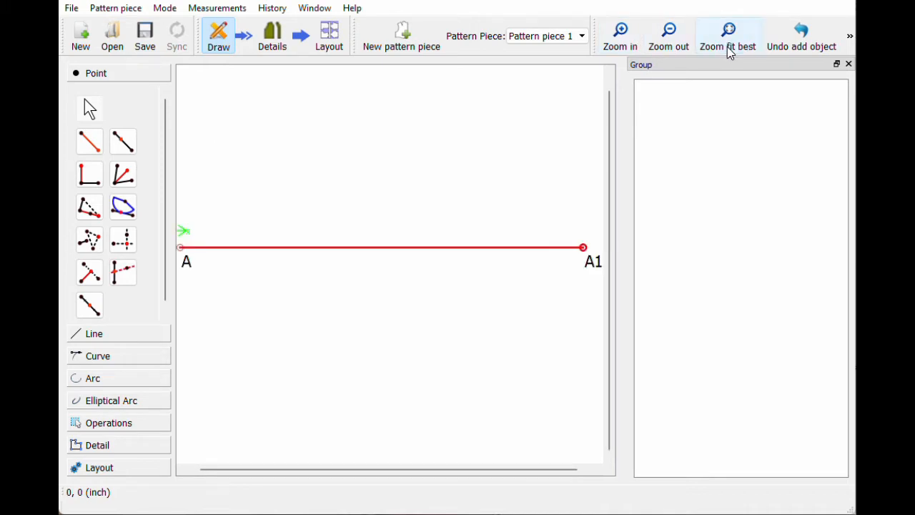
left_click(666, 46)
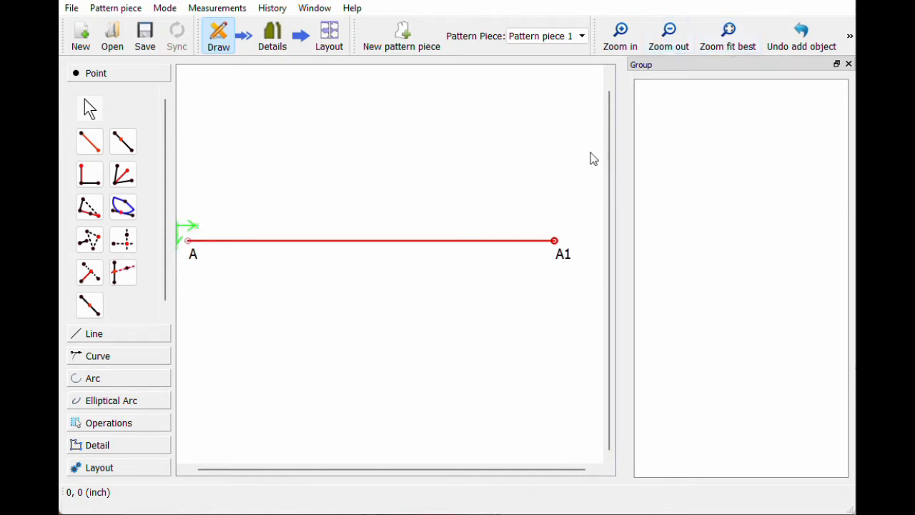
left_click_drag(358, 471, 300, 472)
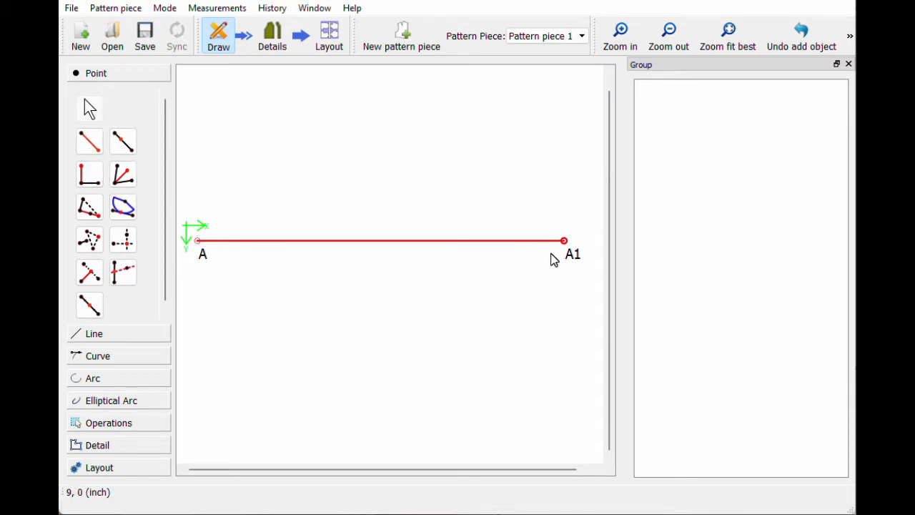
left_click(123, 146)
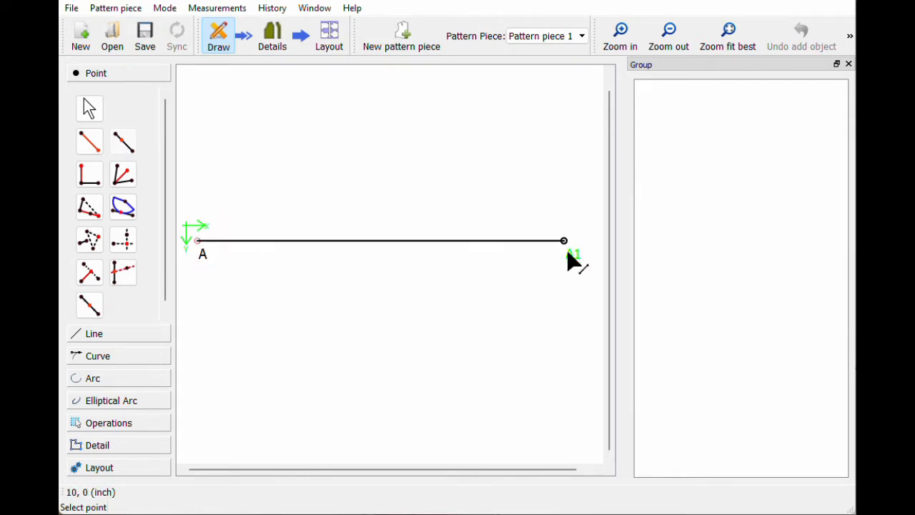
left_click(202, 260)
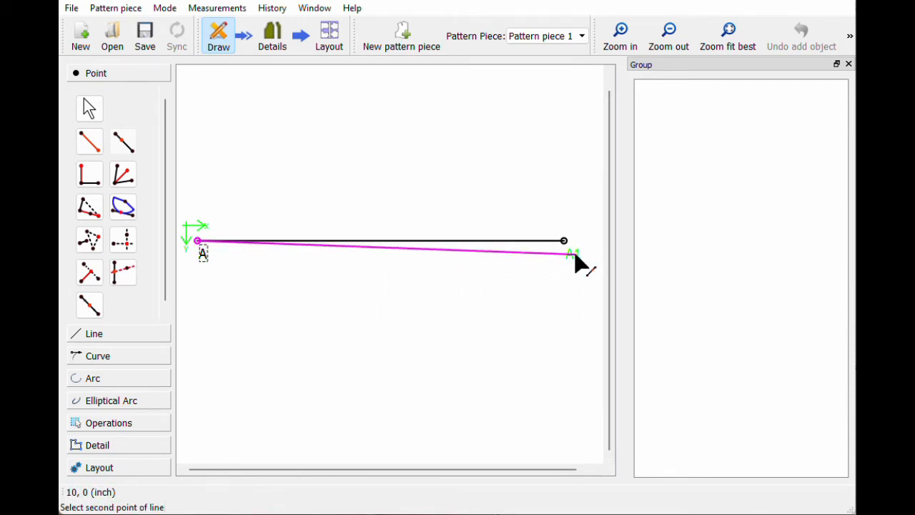
left_click(572, 253)
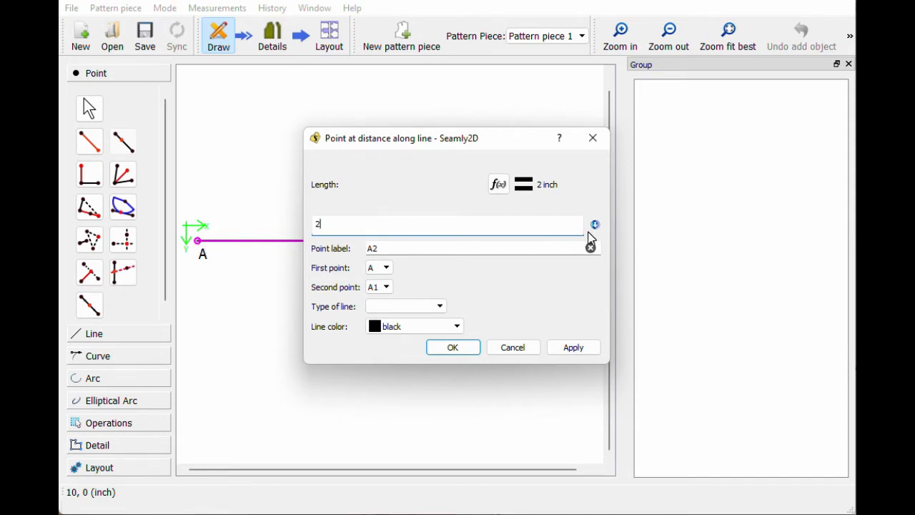
left_click(458, 349)
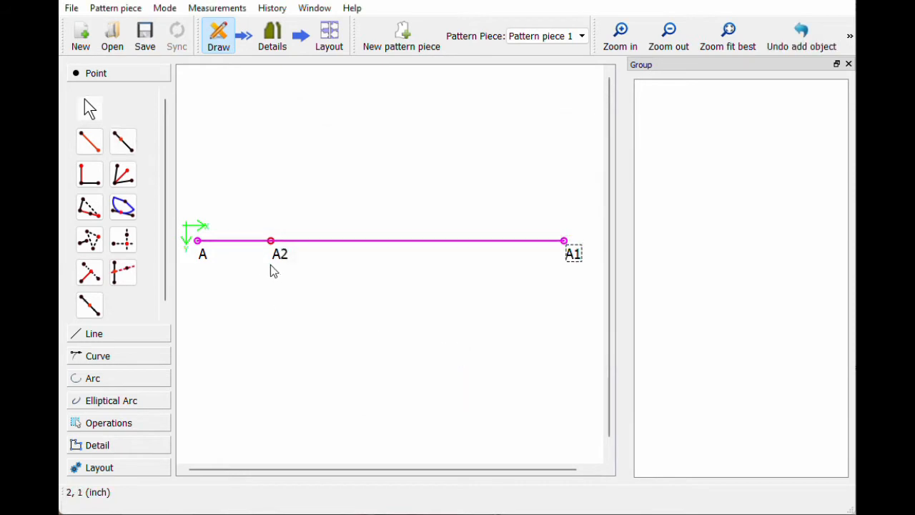
left_click_drag(277, 256, 273, 261)
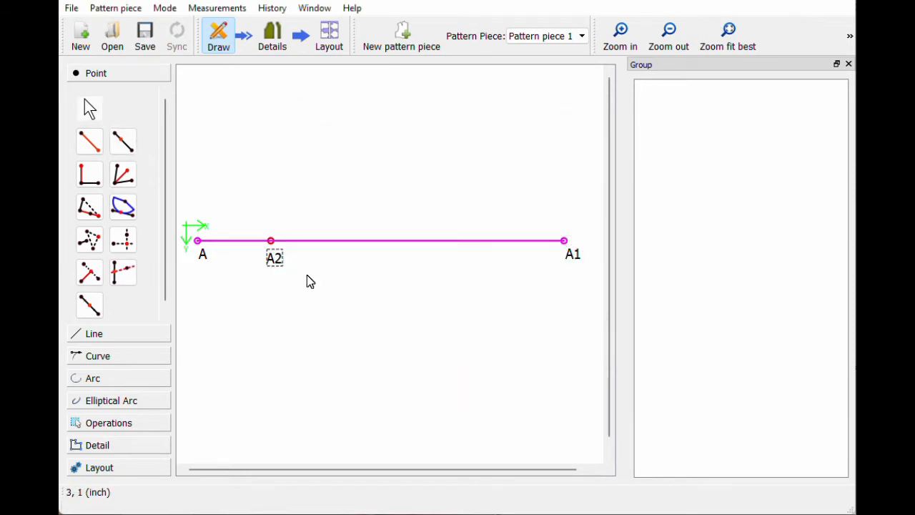
Step: Add a point along the perpendicular to line A–A2 at A, 5 inches long, and move its label beside the new point
left_click(93, 183)
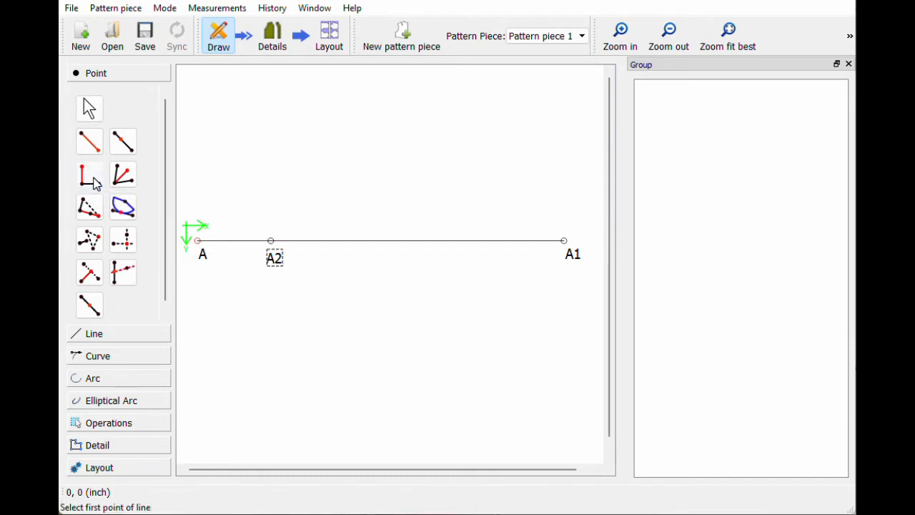
left_click(203, 261)
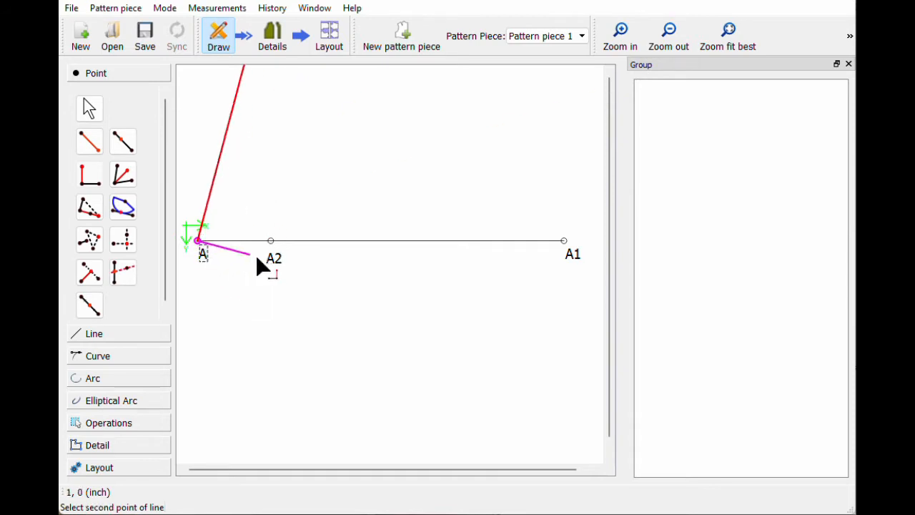
left_click(275, 261)
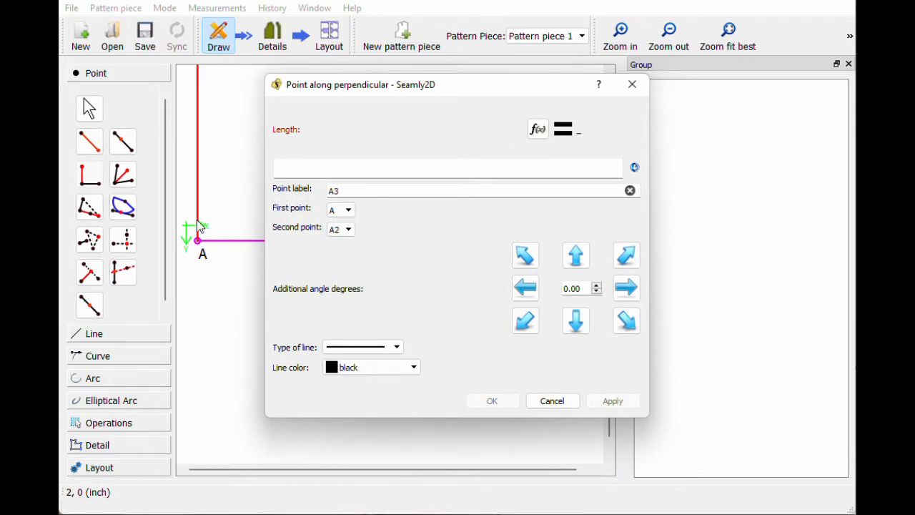
left_click(449, 168)
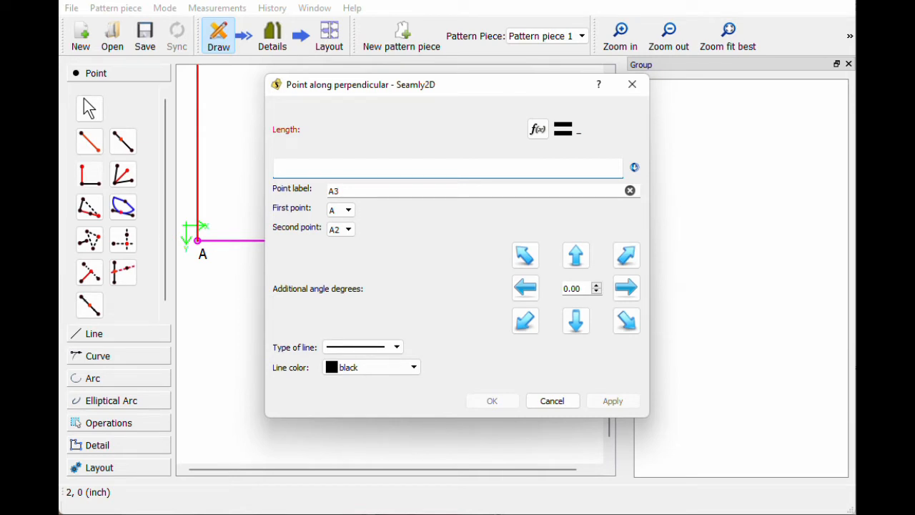
type("5")
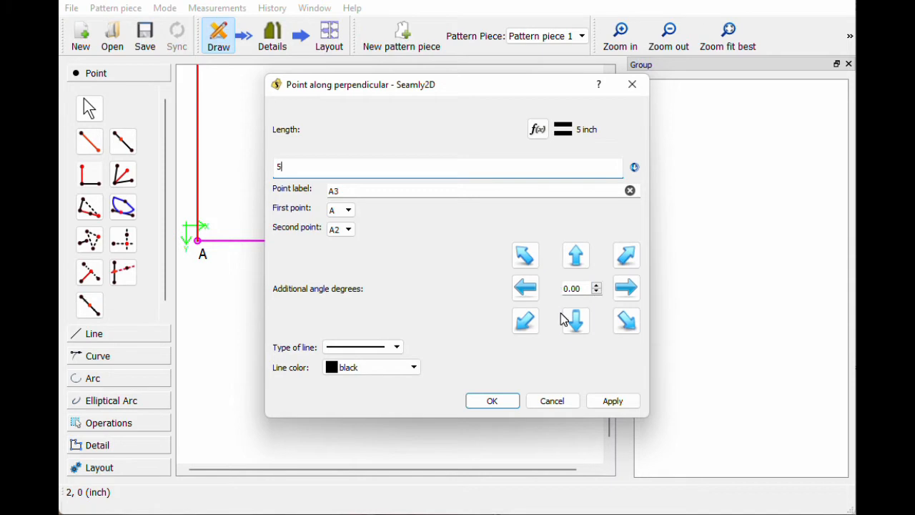
left_click(496, 402)
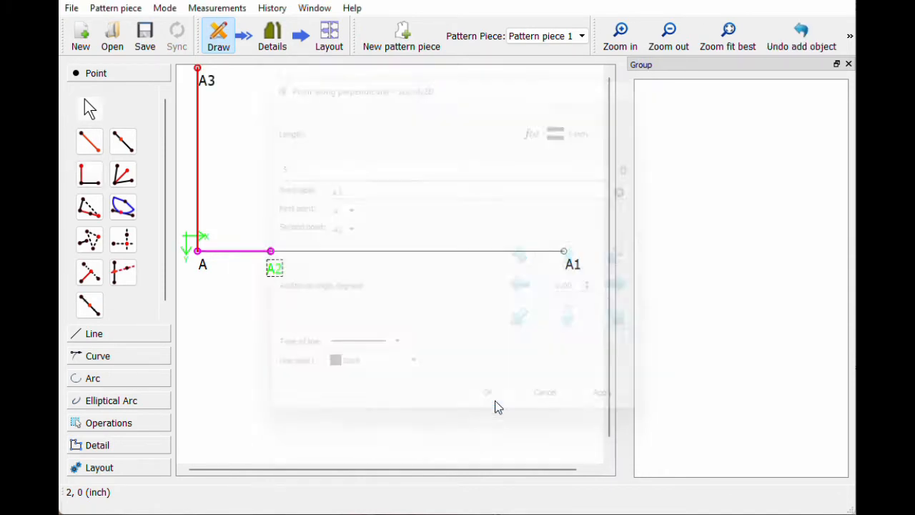
left_click_drag(206, 80, 214, 74)
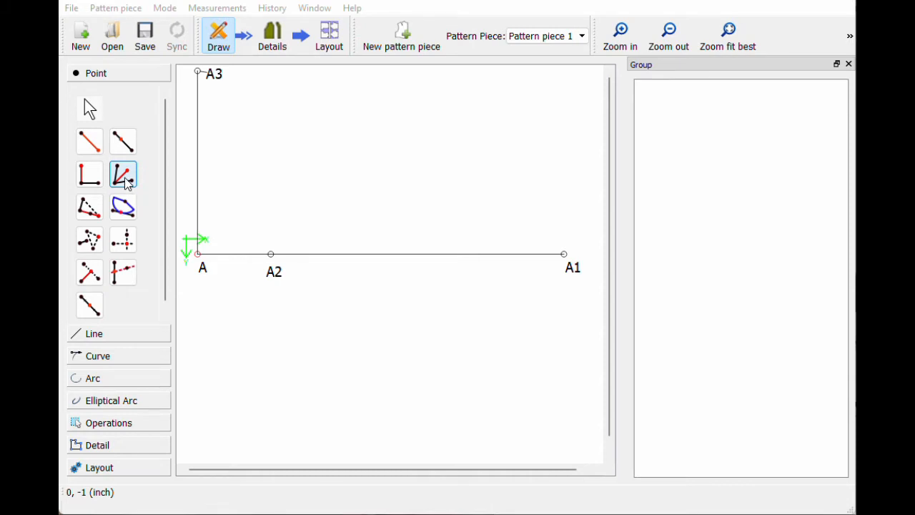
Step: Add a point along the bisector of the angle A3–A–A1, 4 inches from A
left_click(123, 175)
left_click(123, 178)
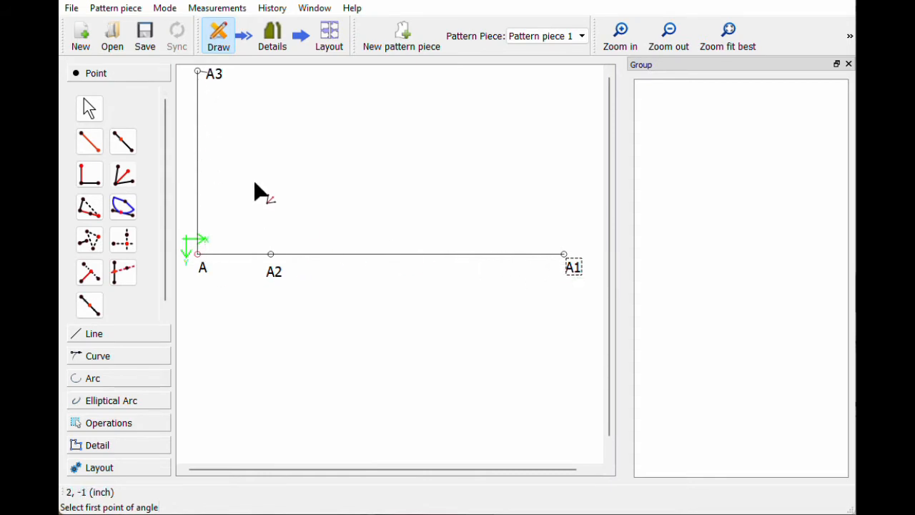
left_click(213, 74)
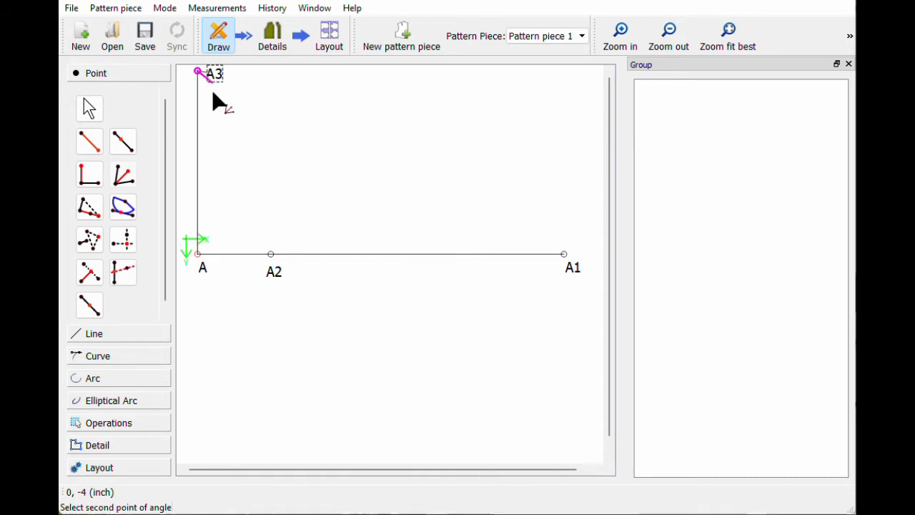
left_click(202, 266)
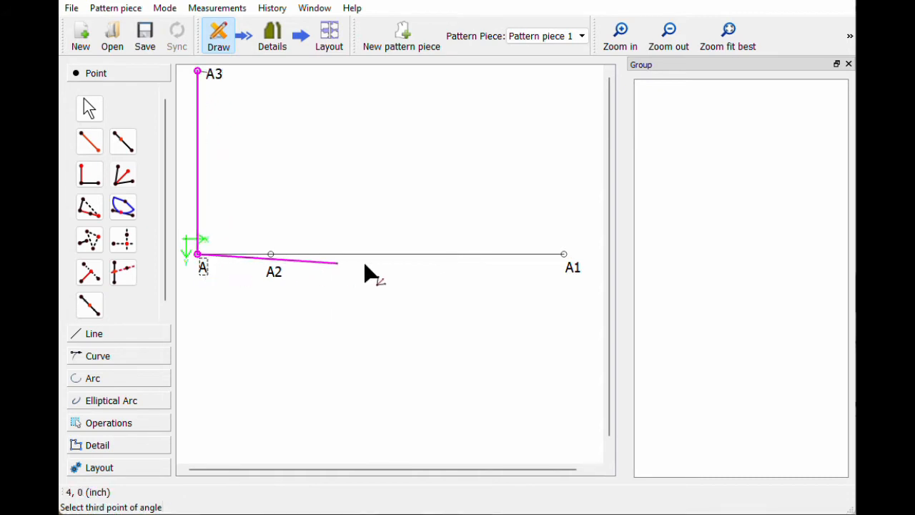
left_click(572, 269)
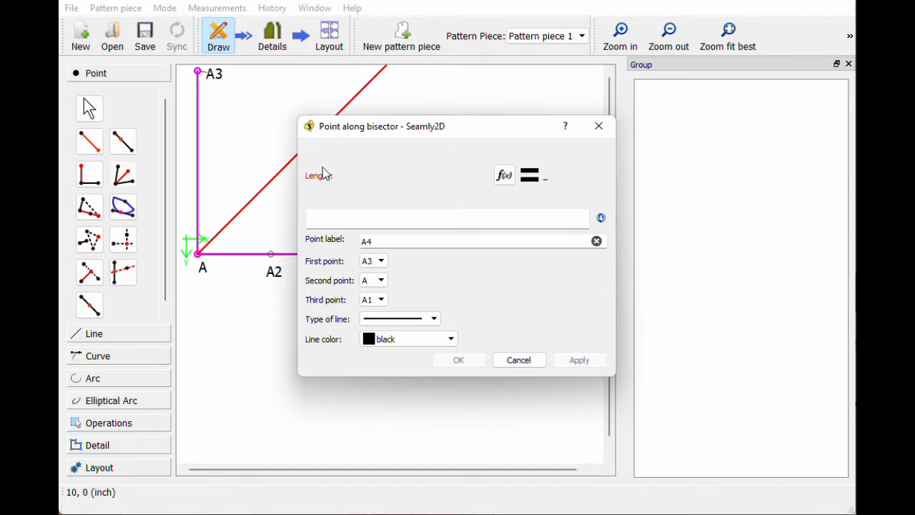
left_click(335, 218)
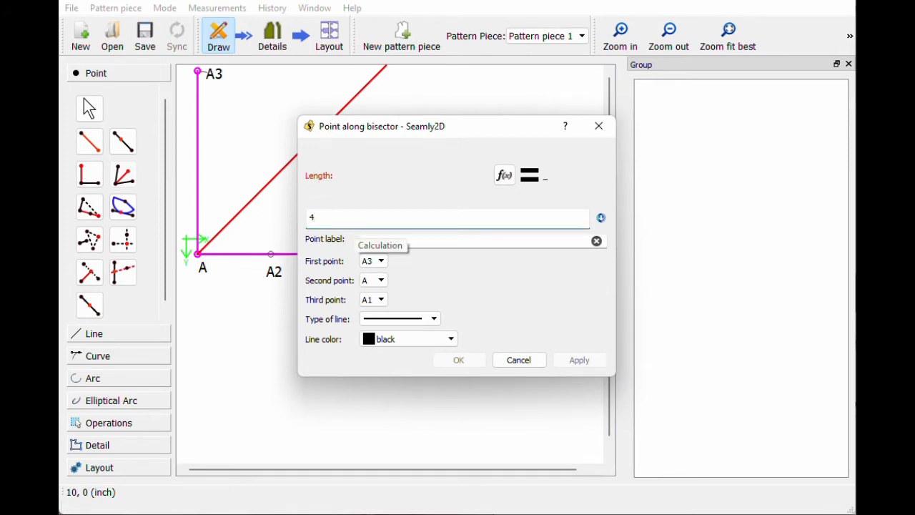
left_click(469, 360)
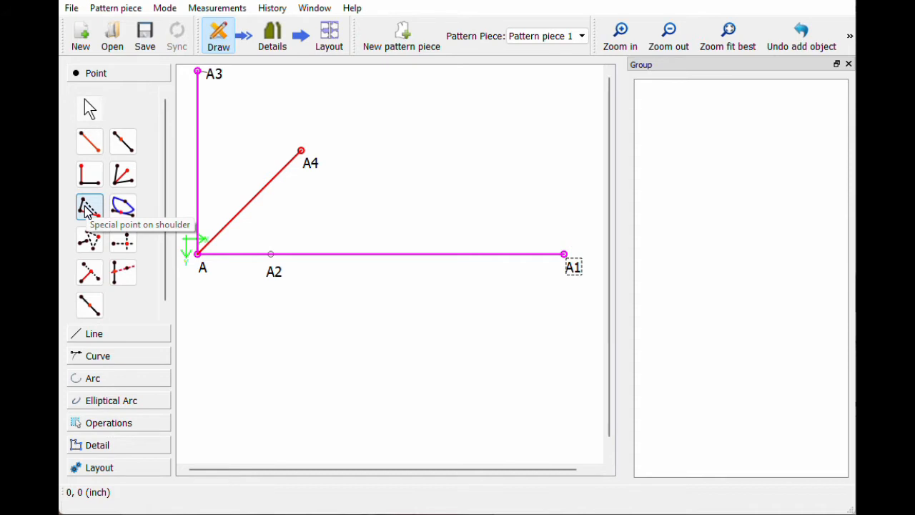
Step: Use the Triangle tool to add a point on axis A3–A, with A1 as first point and A4 as second point
left_click(121, 207)
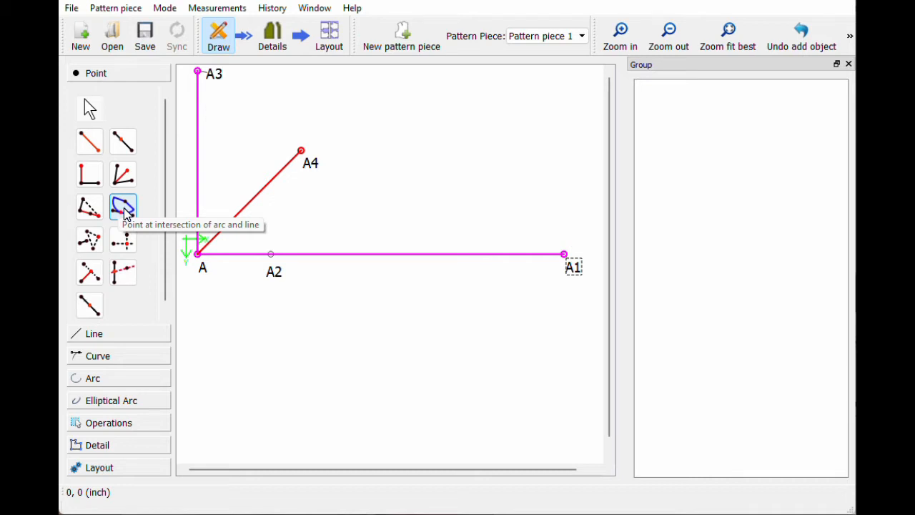
left_click(94, 243)
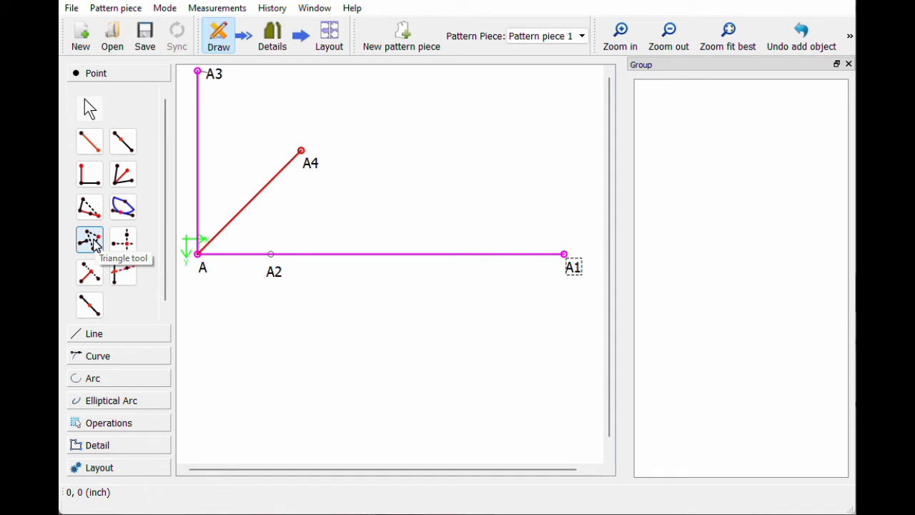
left_click(90, 240)
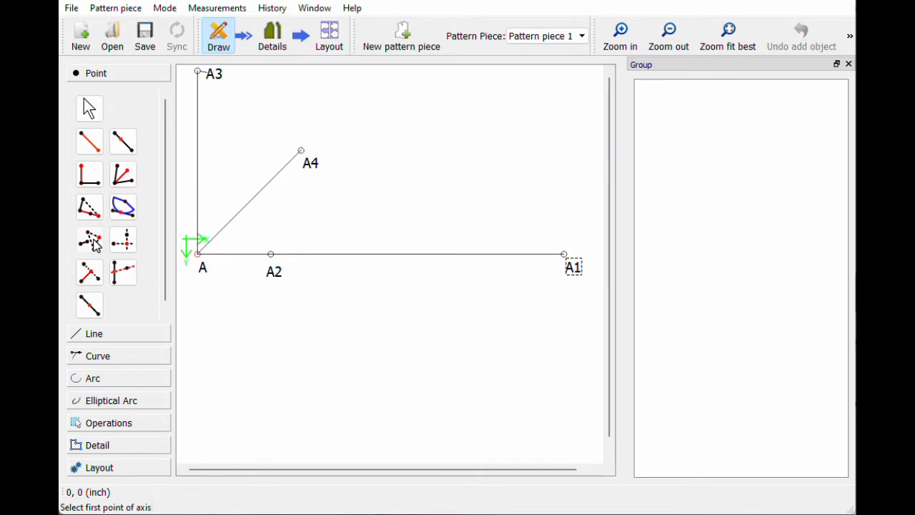
left_click(216, 75)
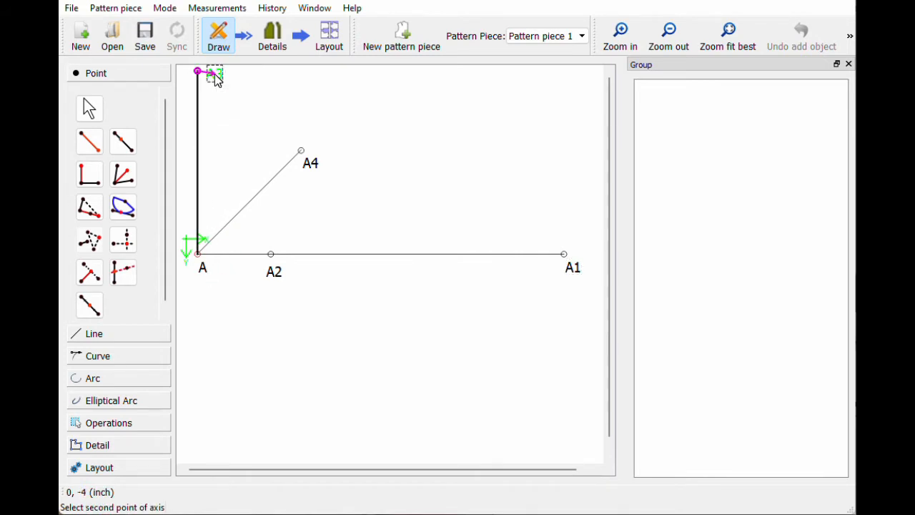
left_click(205, 269)
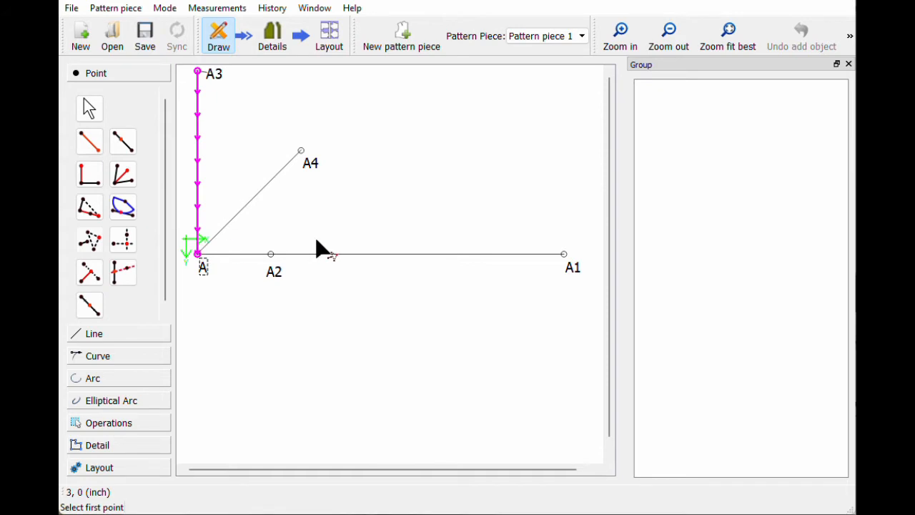
left_click(576, 275)
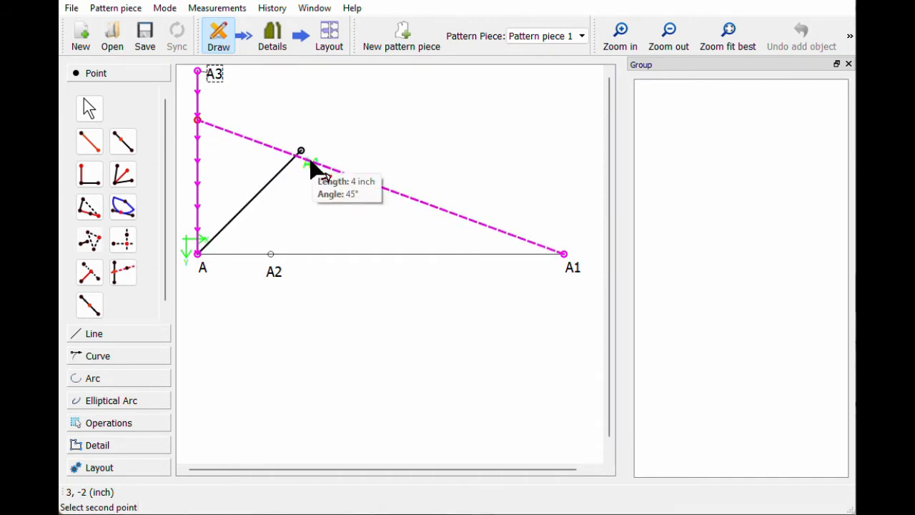
left_click(572, 266)
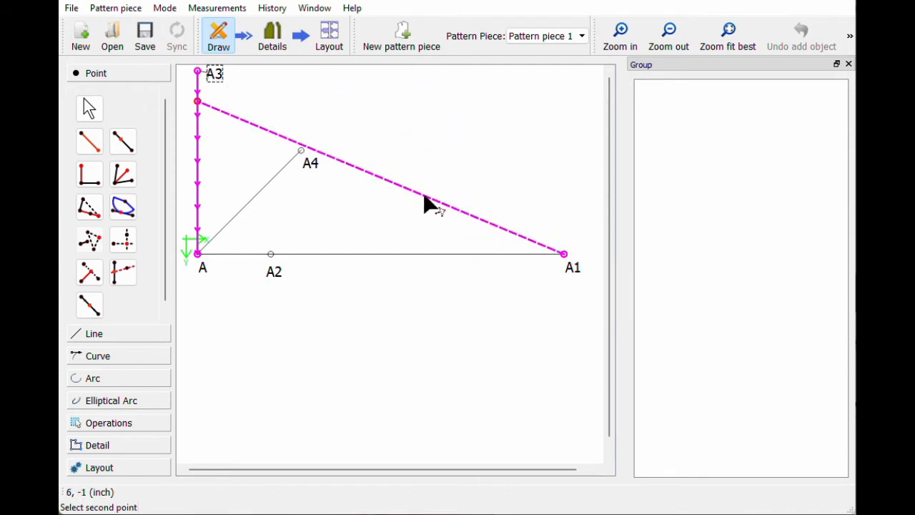
left_click(310, 162)
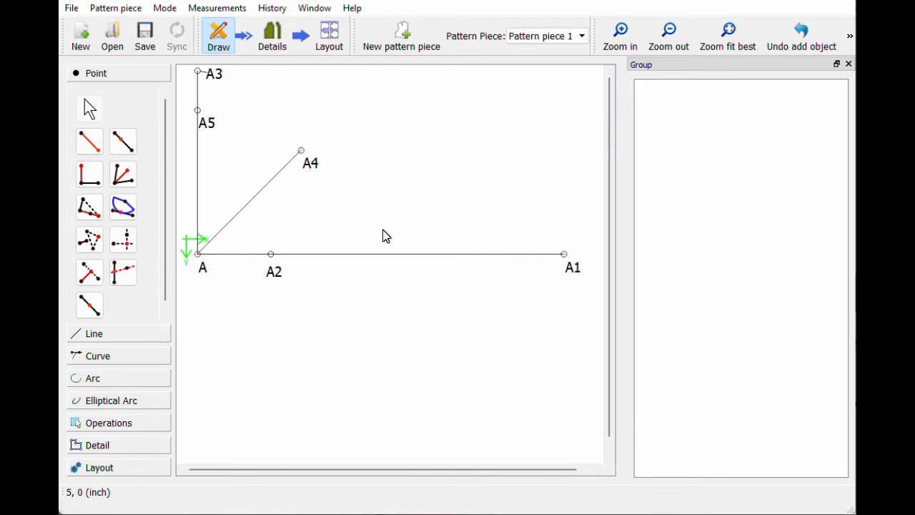
left_click(204, 120)
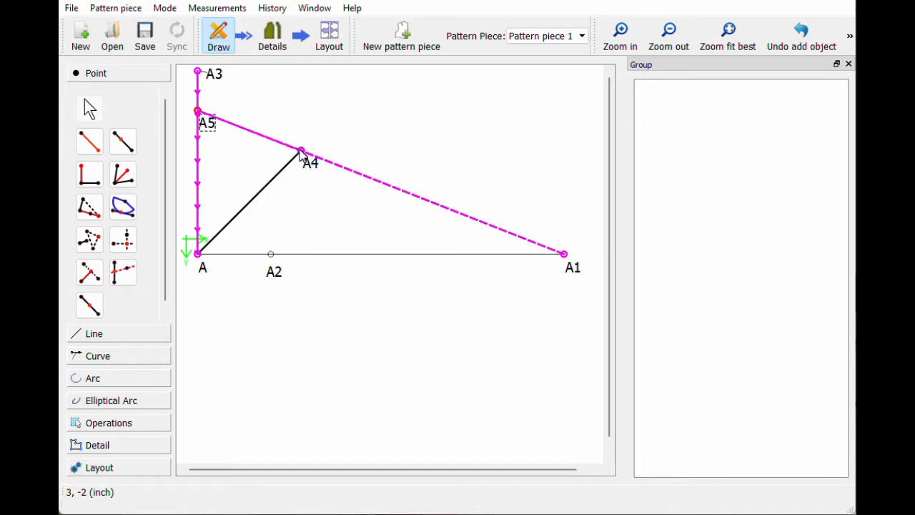
left_click(423, 128)
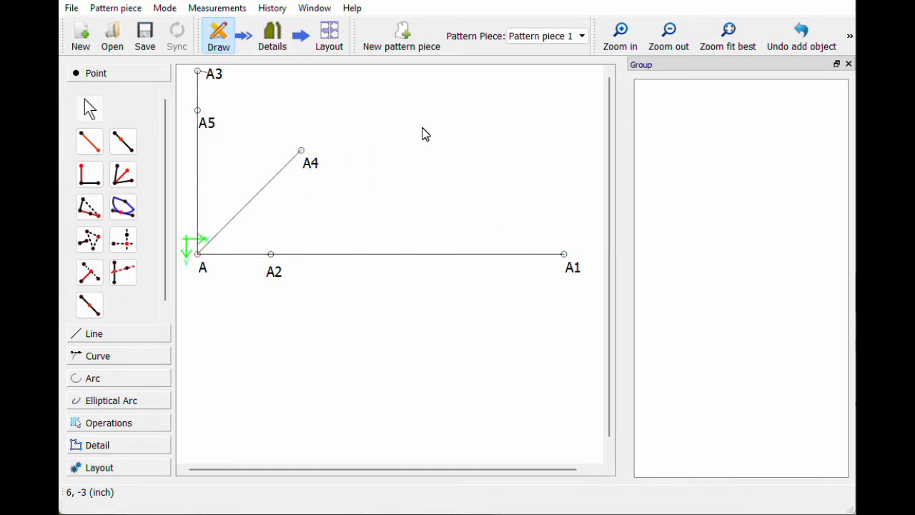
Step: Add a point that takes its X value from A4 and its Y value from A5
left_click(124, 243)
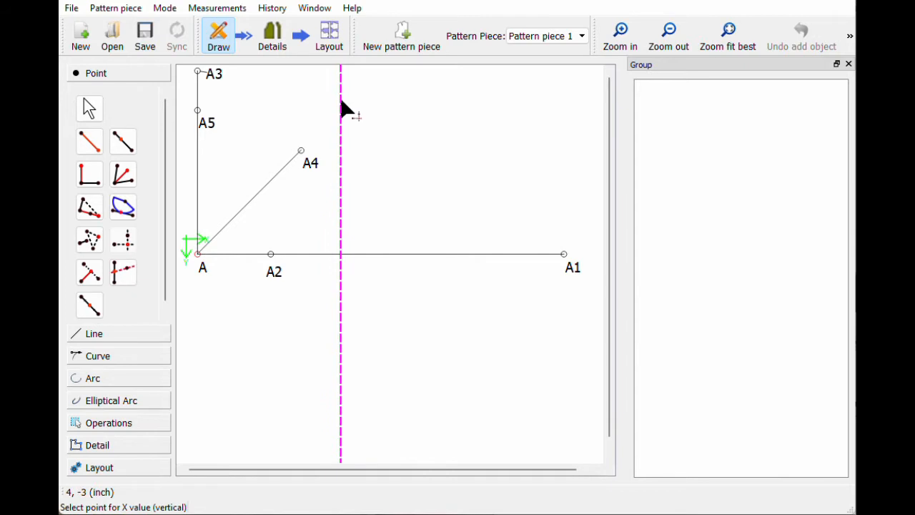
left_click(309, 164)
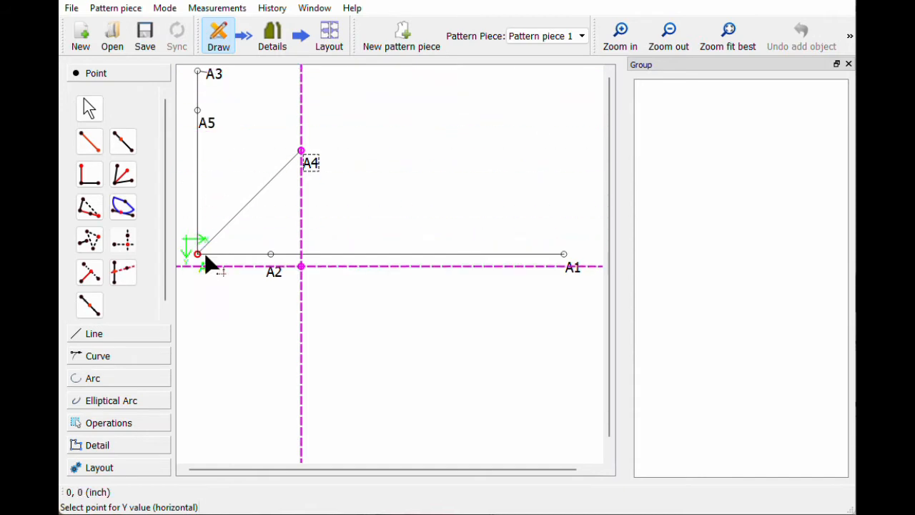
left_click(202, 116)
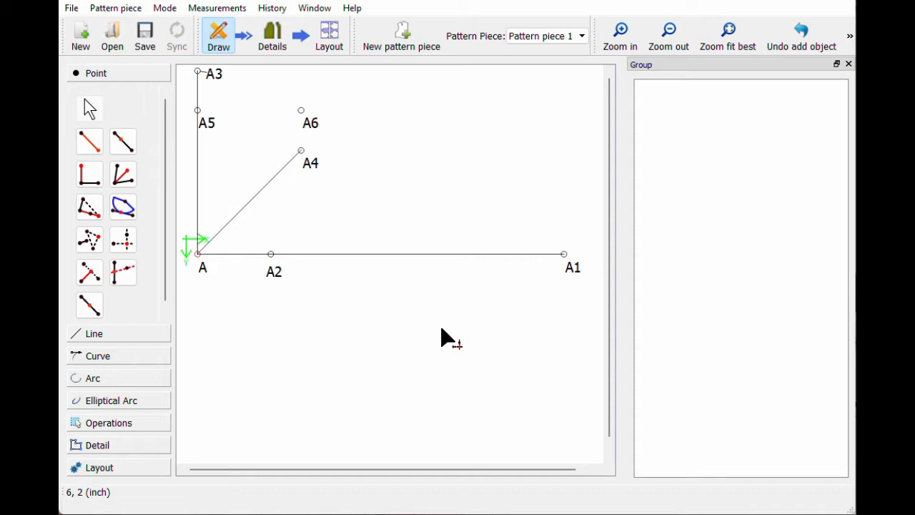
Step: Add a perpendicular point along line A–A4, projected from point A2
left_click(91, 280)
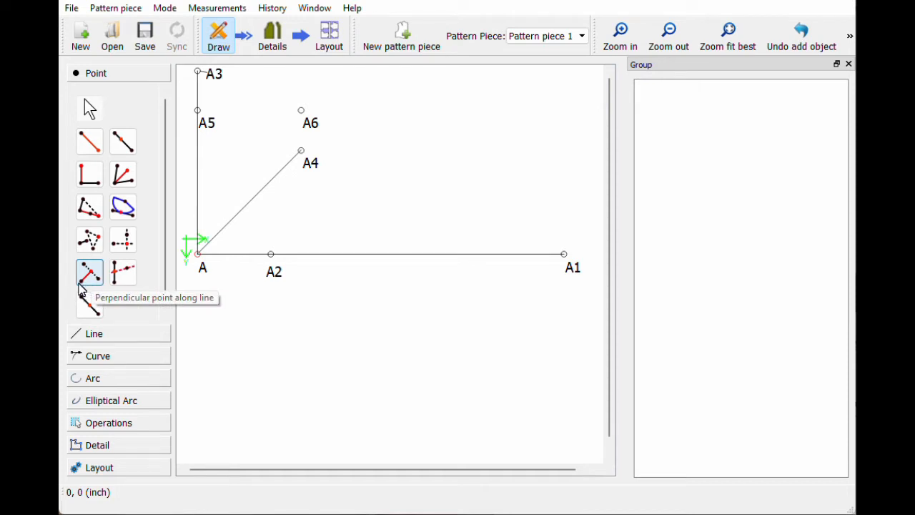
left_click(115, 280)
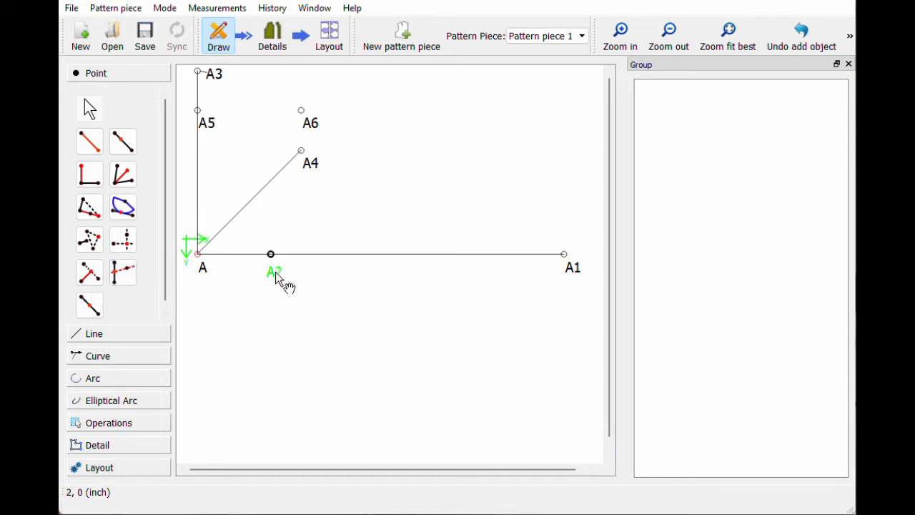
mouse_move(272, 258)
left_click(275, 275)
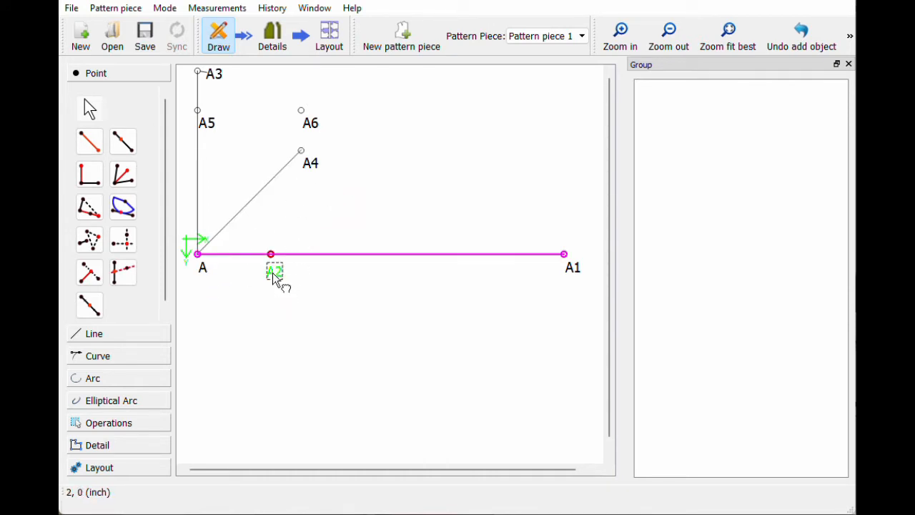
left_click(202, 267)
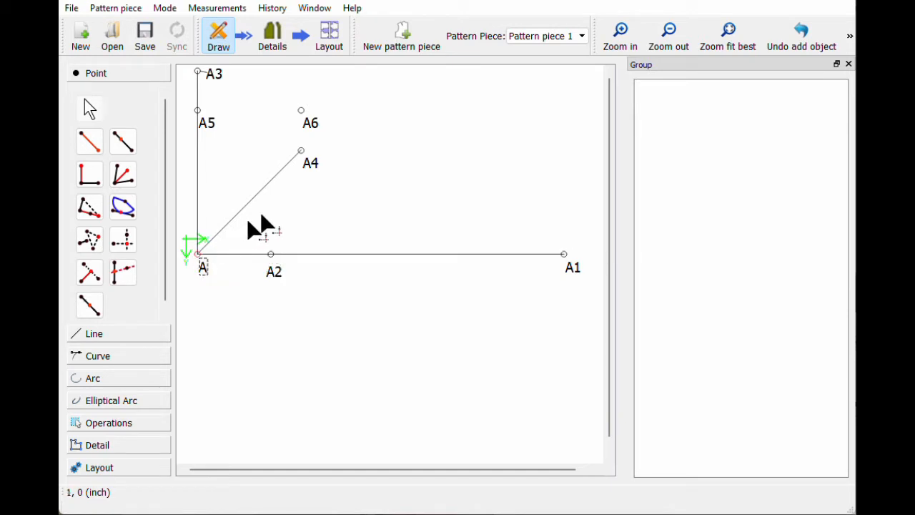
left_click(90, 278)
left_click(280, 276)
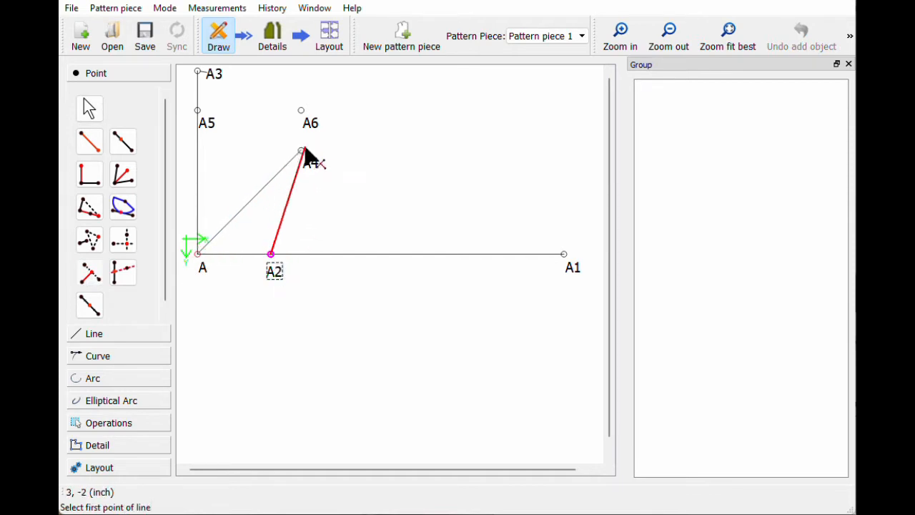
left_click(199, 256)
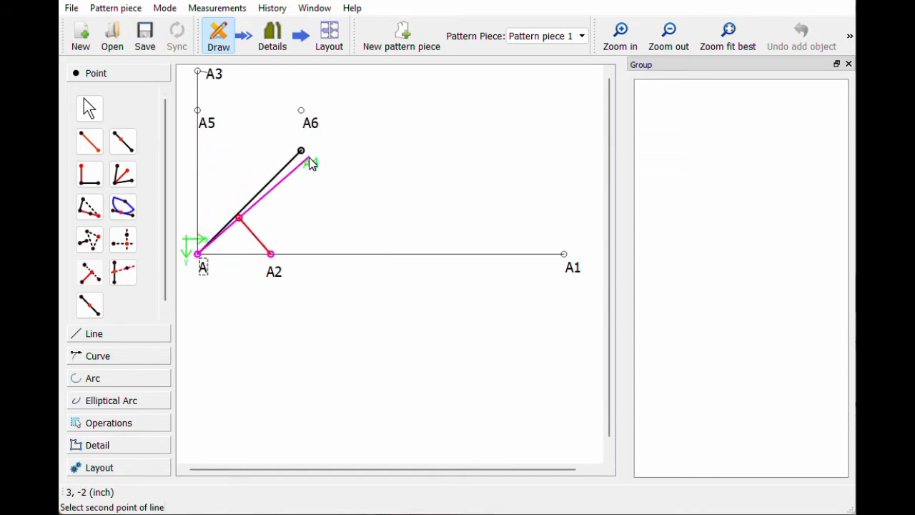
left_click(309, 158)
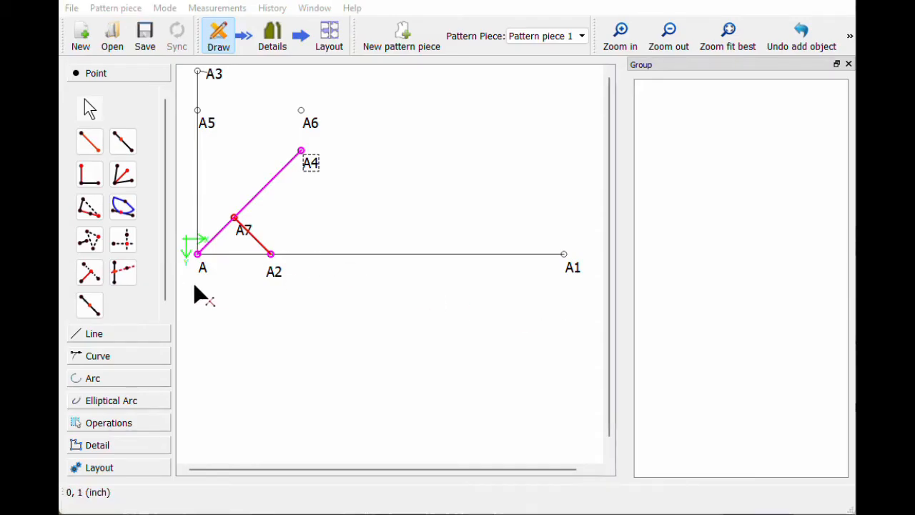
Step: Add a point where an axis through A6, at an angle of about 214.5°, intersects line A3–A
left_click(122, 276)
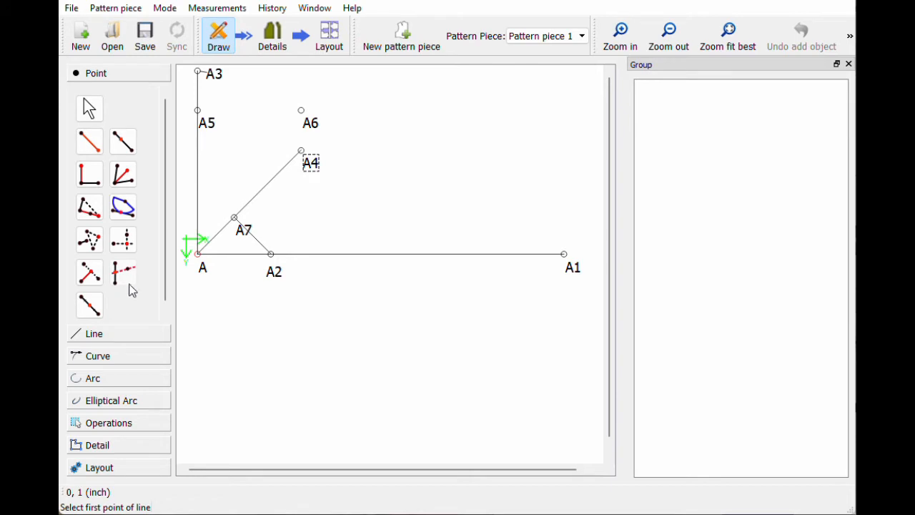
left_click(216, 75)
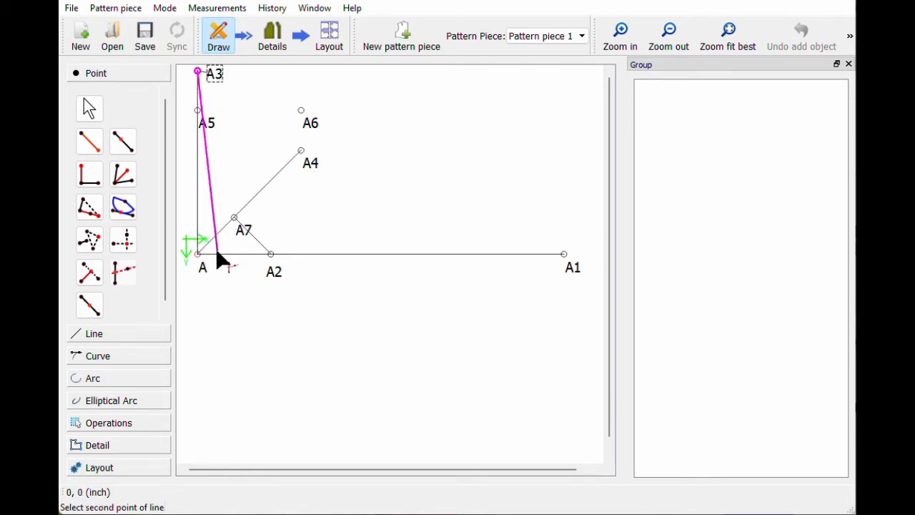
left_click(203, 274)
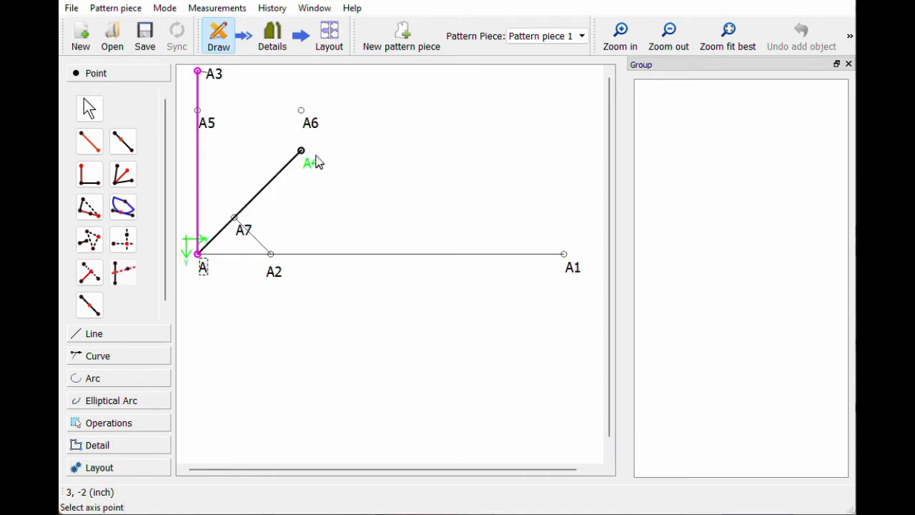
left_click(312, 126)
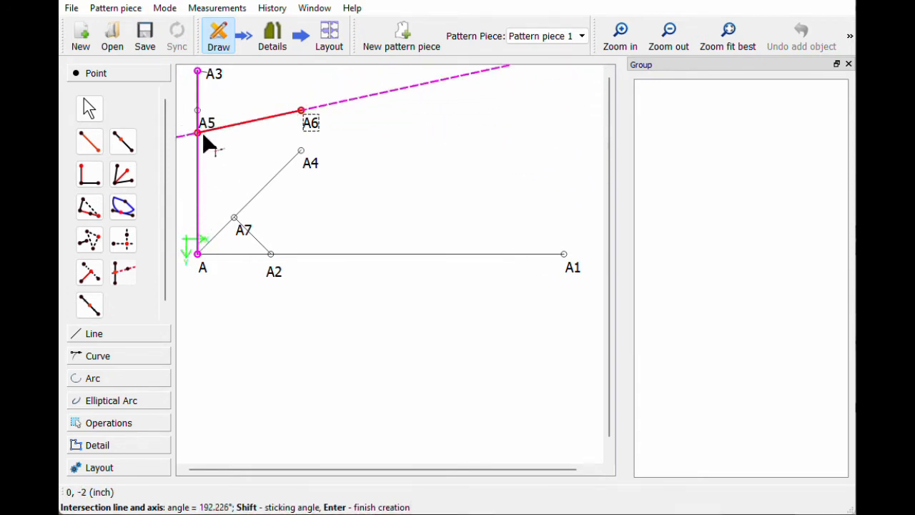
left_click(206, 184)
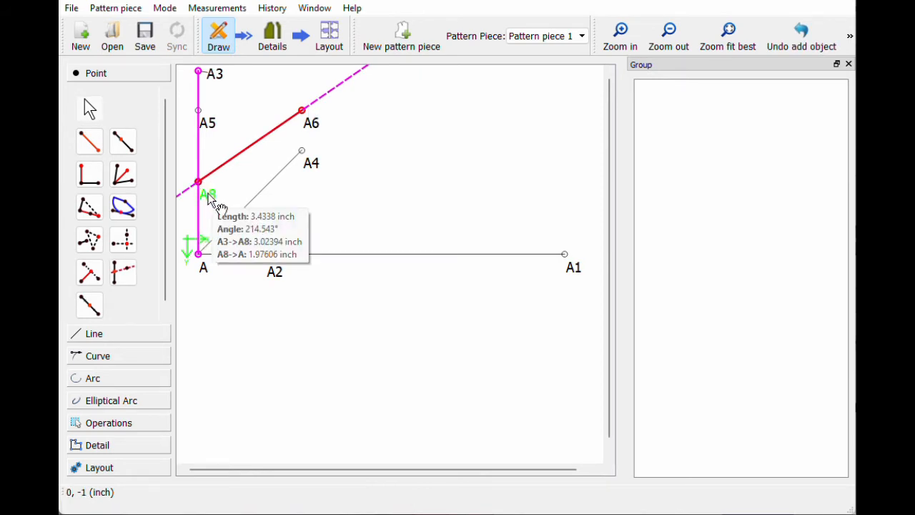
Step: Set the axis angle of the line-and-axis intersection point A8 to 270° and apply it
right_click(209, 199)
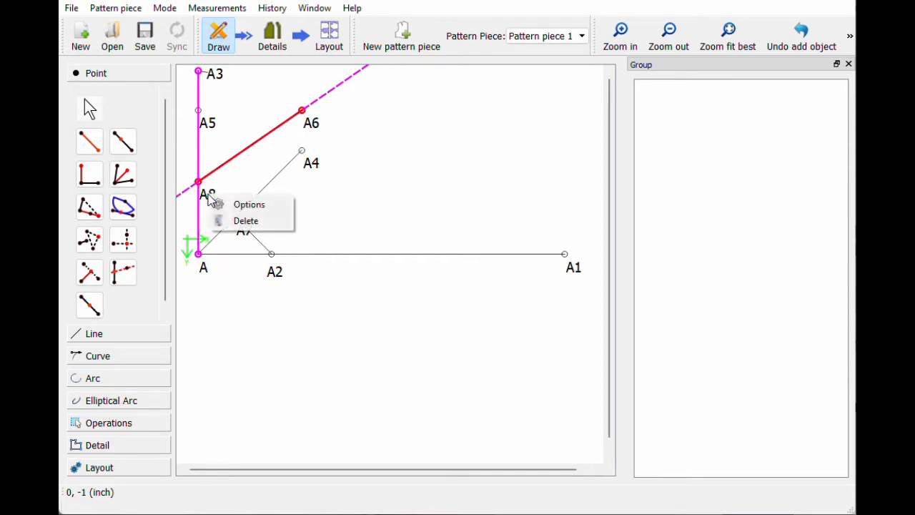
left_click(246, 204)
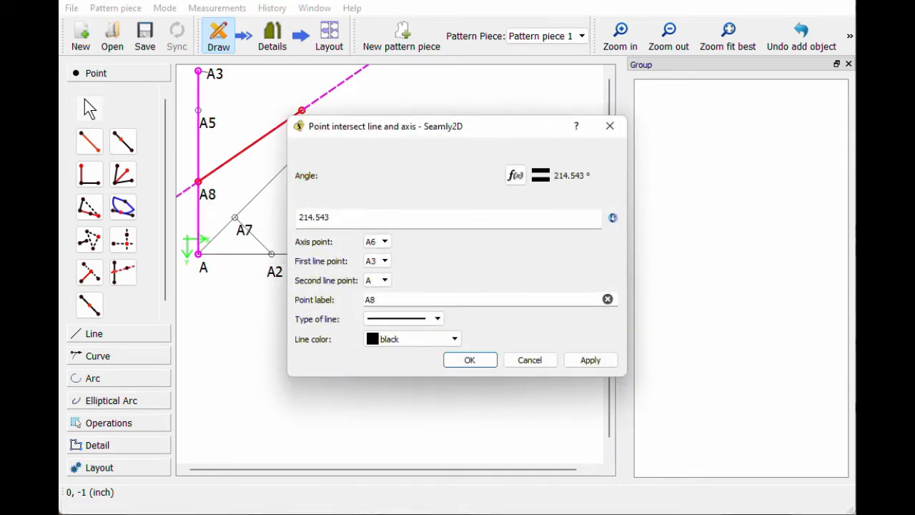
key("ctrl+a")
type("270")
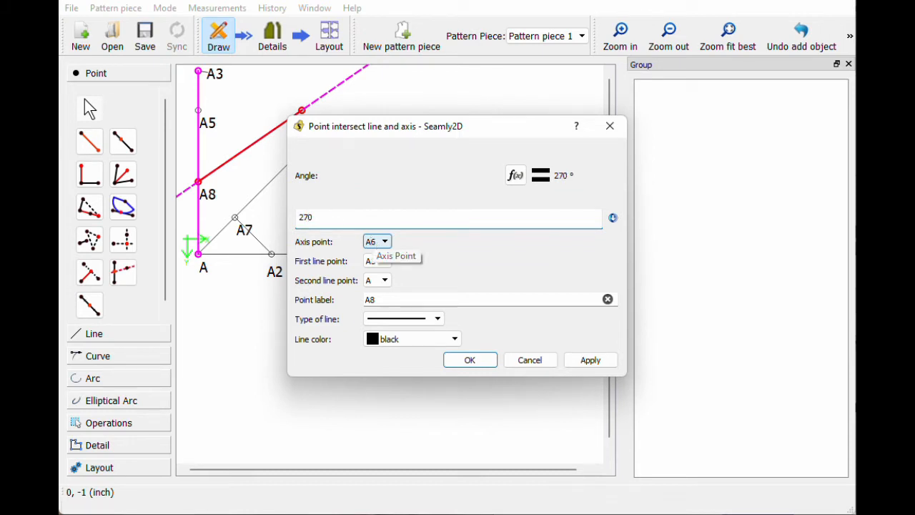
left_click(587, 365)
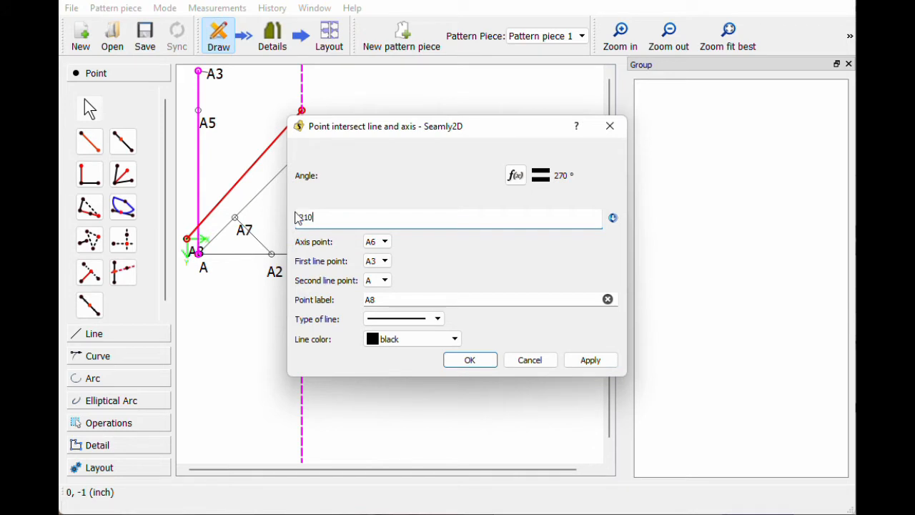
Step: Set the axis angle of point A8 to 210°, accept it, and reposition the A8 label beside its point
left_click(594, 362)
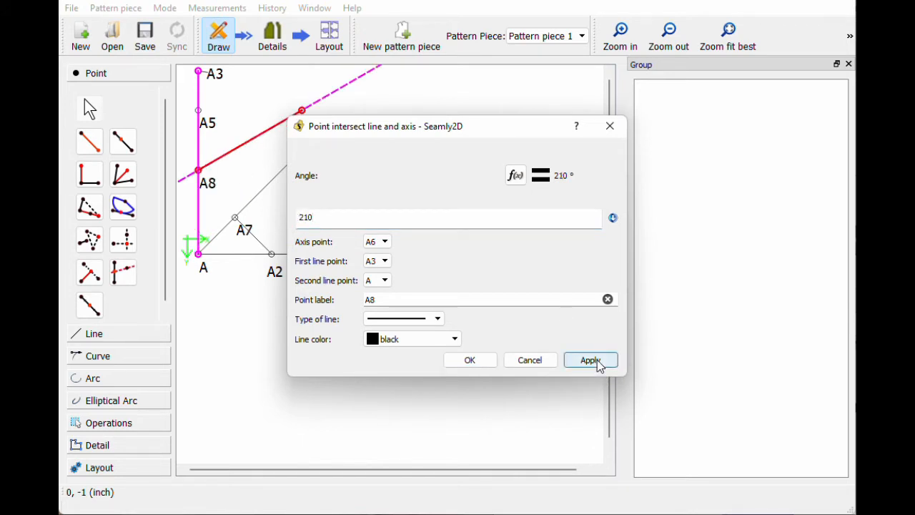
left_click(470, 360)
mouse_move(212, 185)
left_mouse_down()
mouse_move(216, 180)
mouse_move(212, 192)
left_mouse_up()
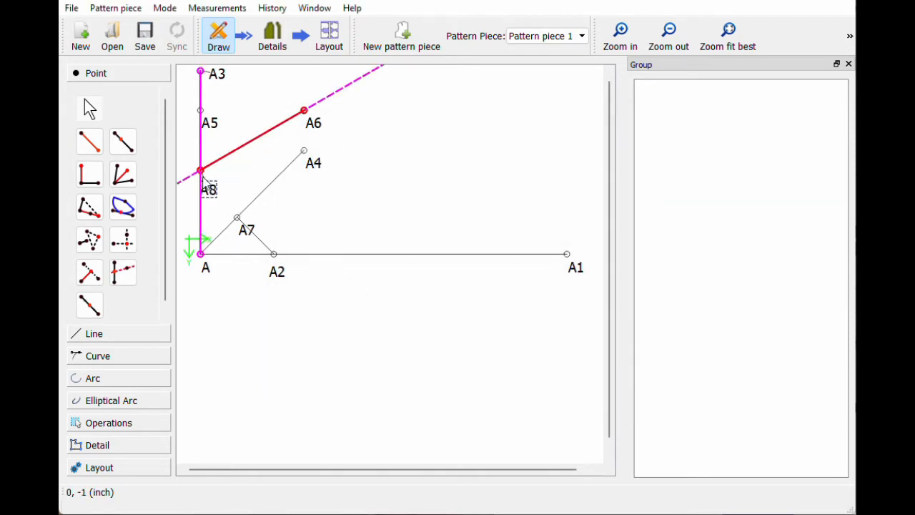
left_click_drag(217, 196, 219, 184)
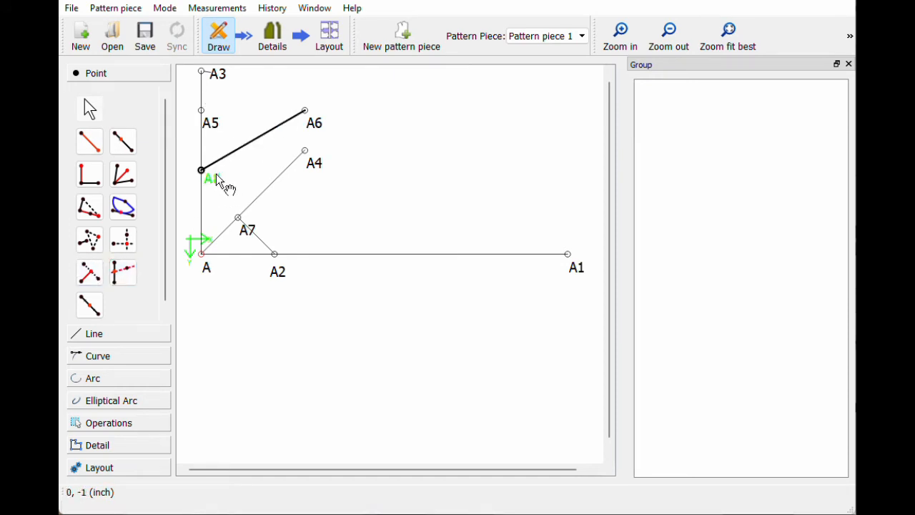
Step: Add a point along the line from A4 to A1 at a distance of CurrentLength/2 and apply it
left_click(88, 307)
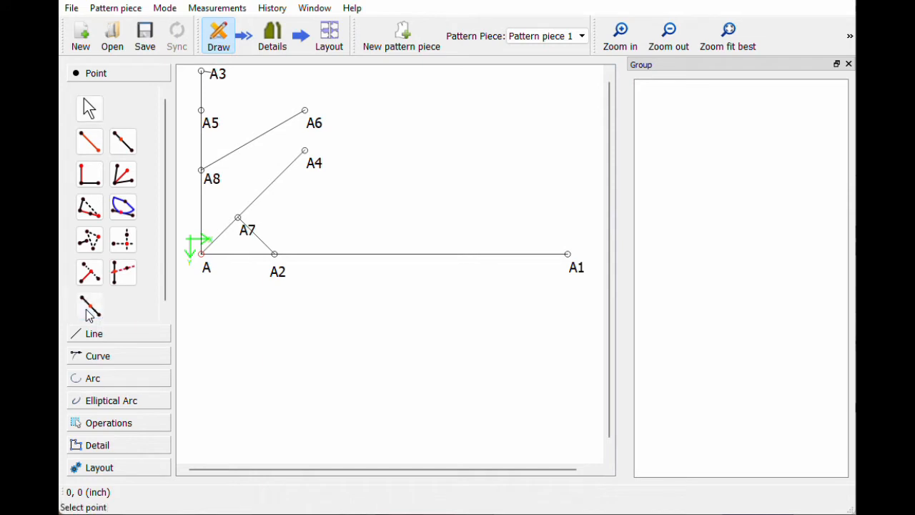
left_click(313, 167)
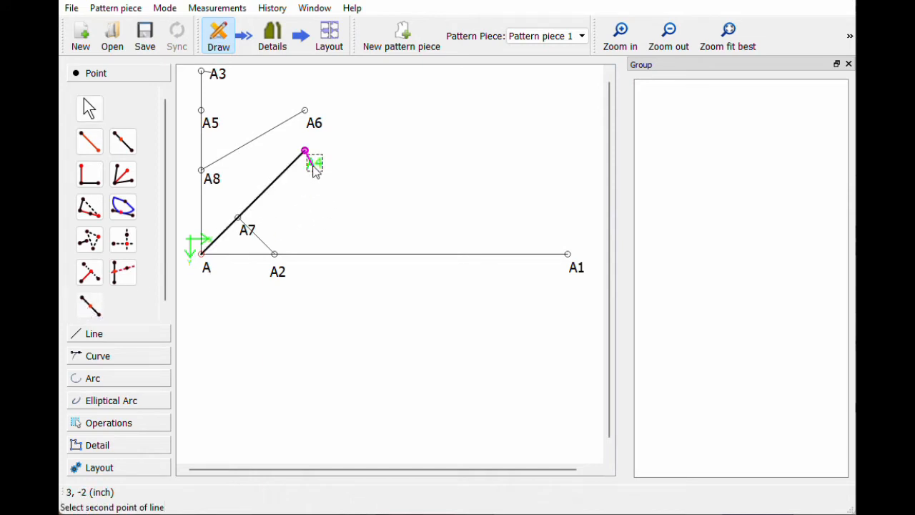
left_click(581, 270)
left_click_drag(445, 143, 440, 282)
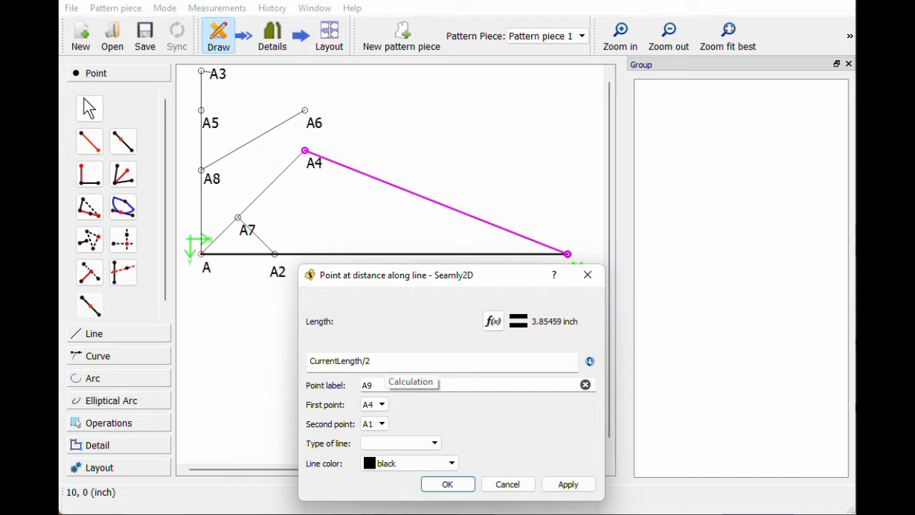
left_click(568, 485)
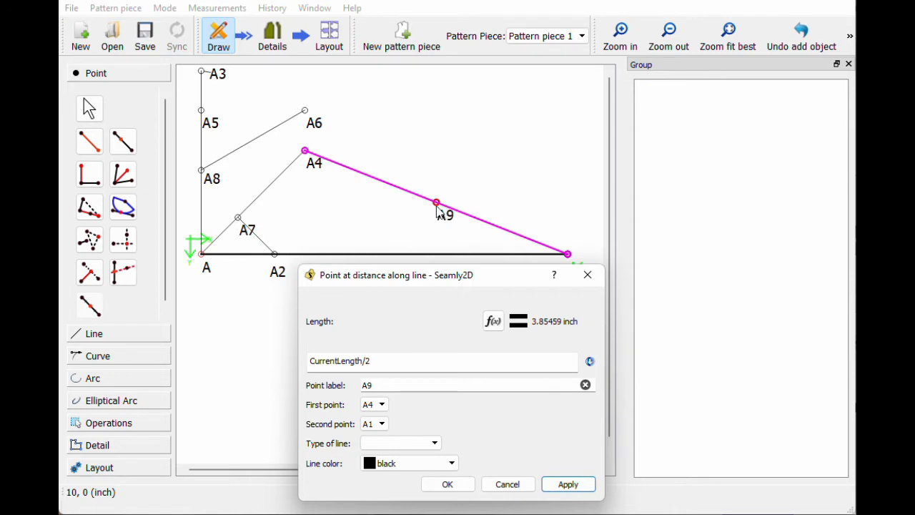
Step: Change the length formula of point A9 to CurrentLength/4 and apply it
left_click(371, 361)
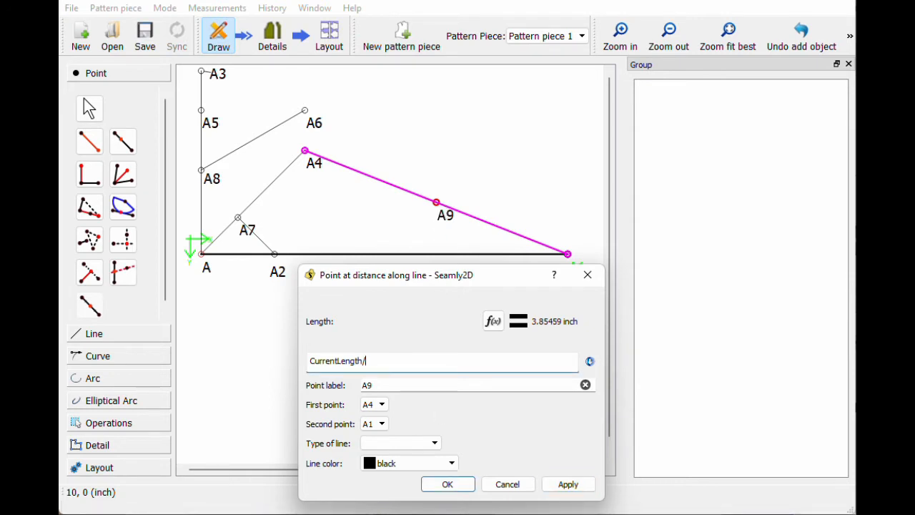
type("4")
left_click(567, 484)
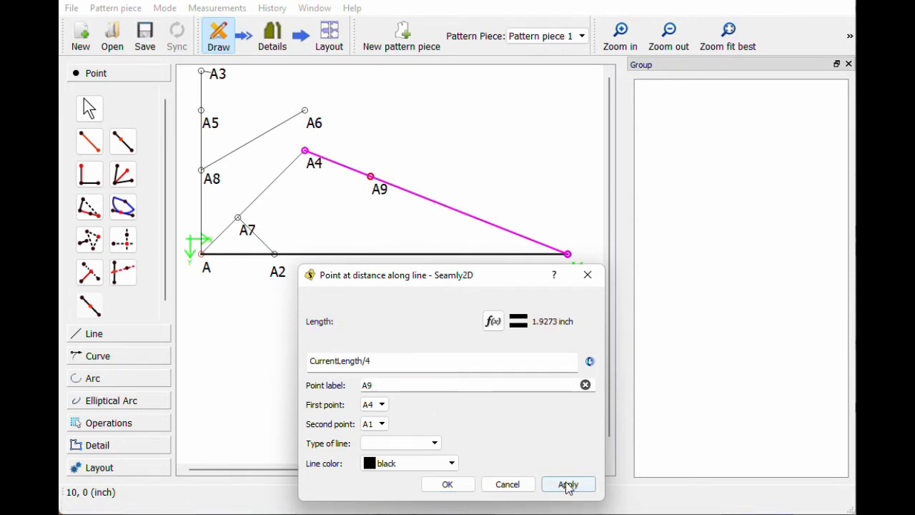
Step: Set the length formula of point A9 to CurrentLength/2, accept it, and move the A9 label directly below its point
key("BackSpace")
type("2")
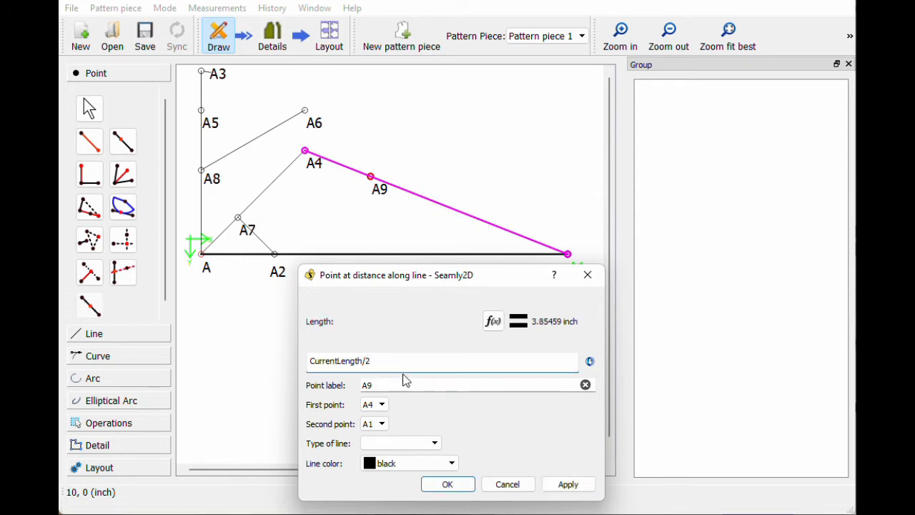
left_click(568, 485)
left_click(451, 486)
left_click_drag(439, 216, 431, 217)
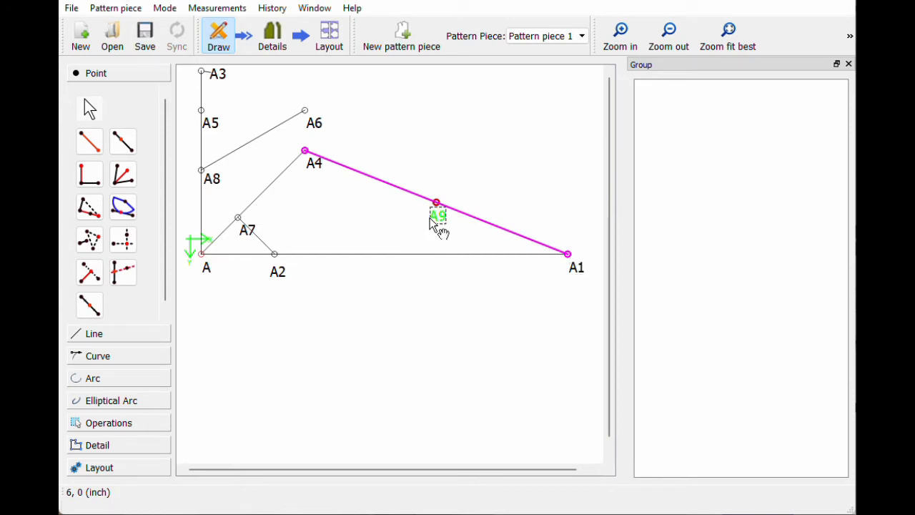
Step: Add a point at CurrentLength/2 along line A–A1 and move its label directly below the point
left_click(89, 306)
left_click(203, 257)
left_click(573, 266)
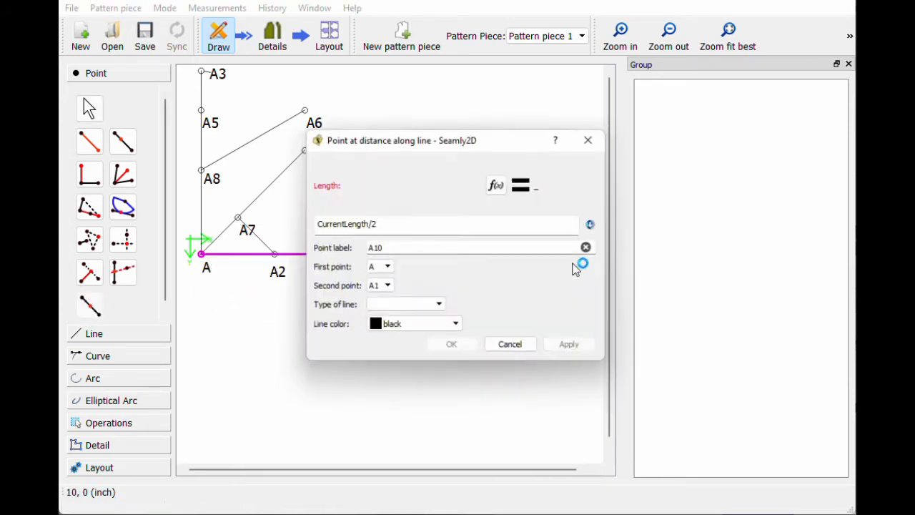
key("Return")
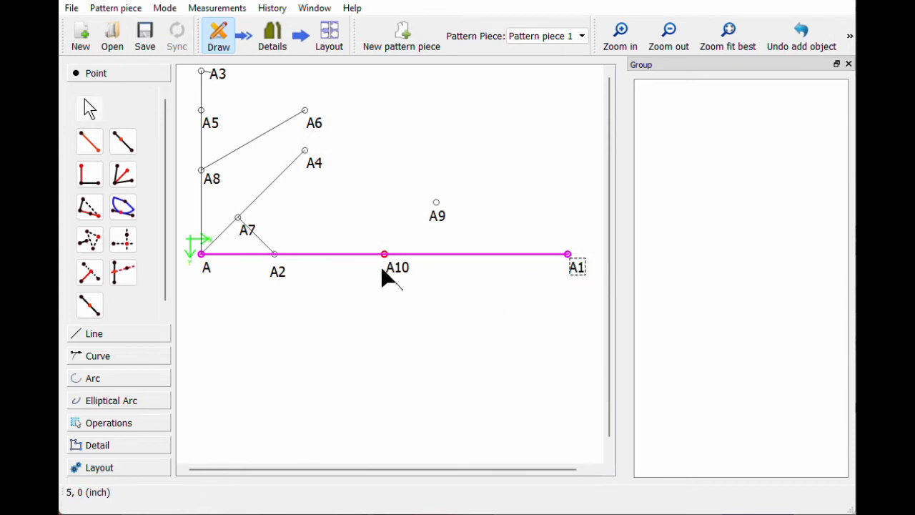
left_click_drag(398, 272, 388, 283)
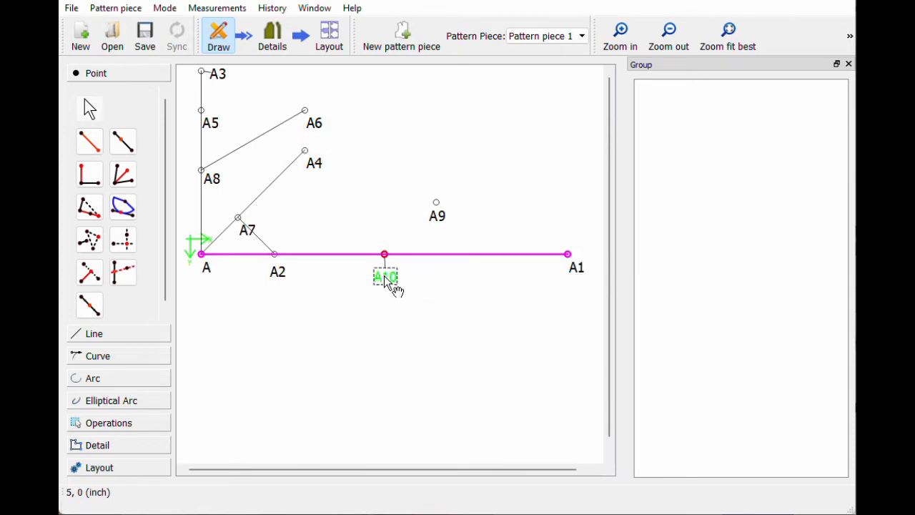
left_click(360, 353)
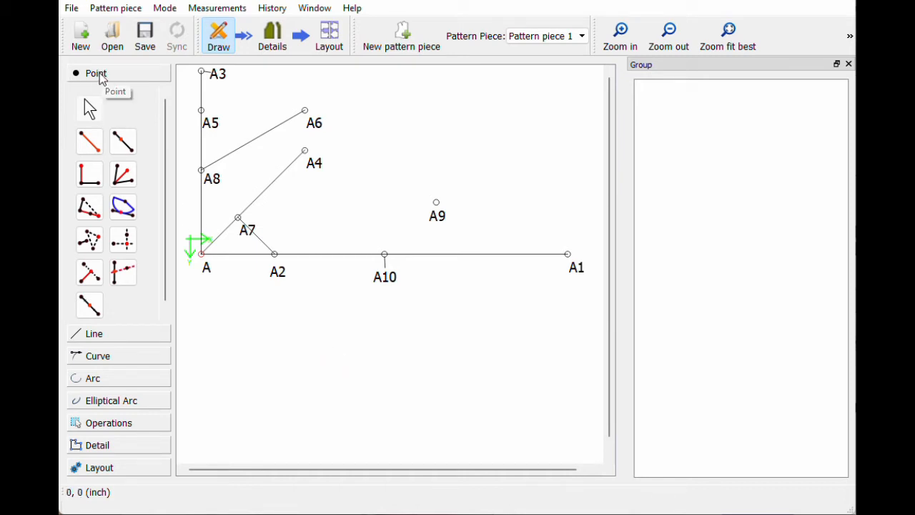
Step: Draw one line from A3 to A6 and another from A3 to A10
left_click(113, 339)
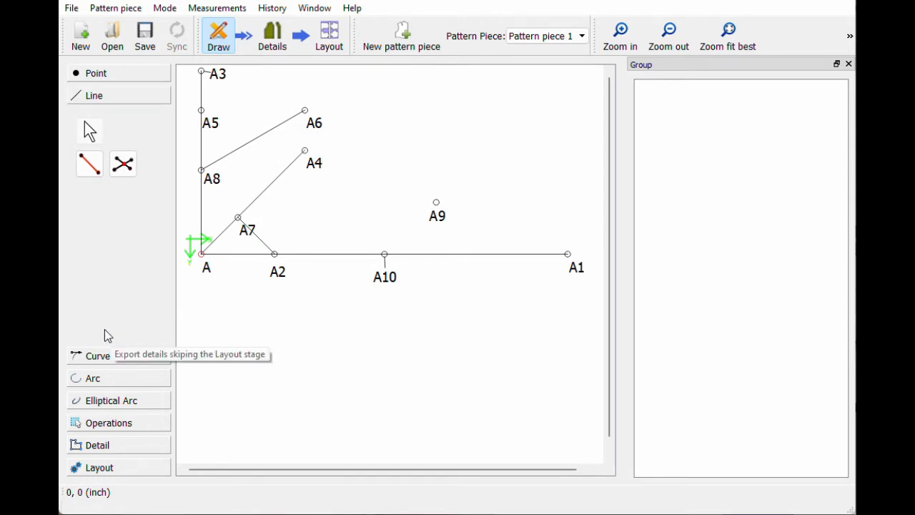
left_click(89, 169)
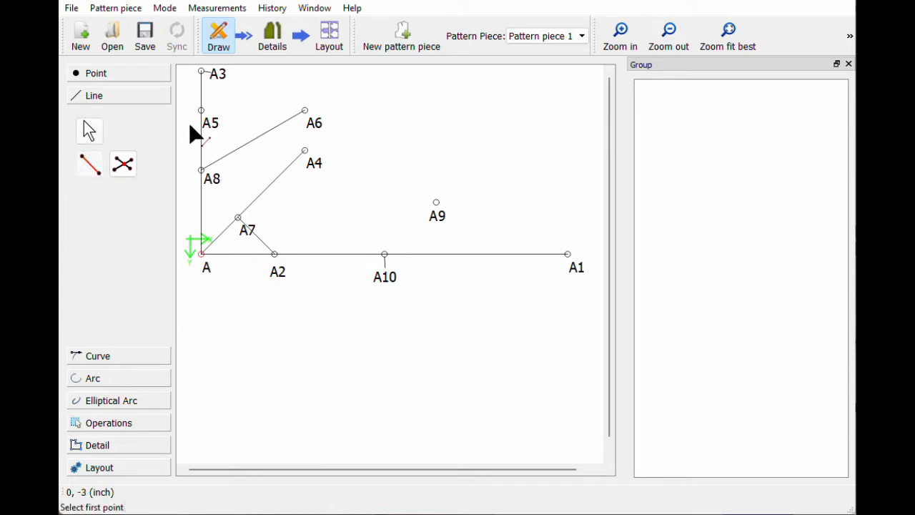
left_click(218, 77)
left_click(315, 127)
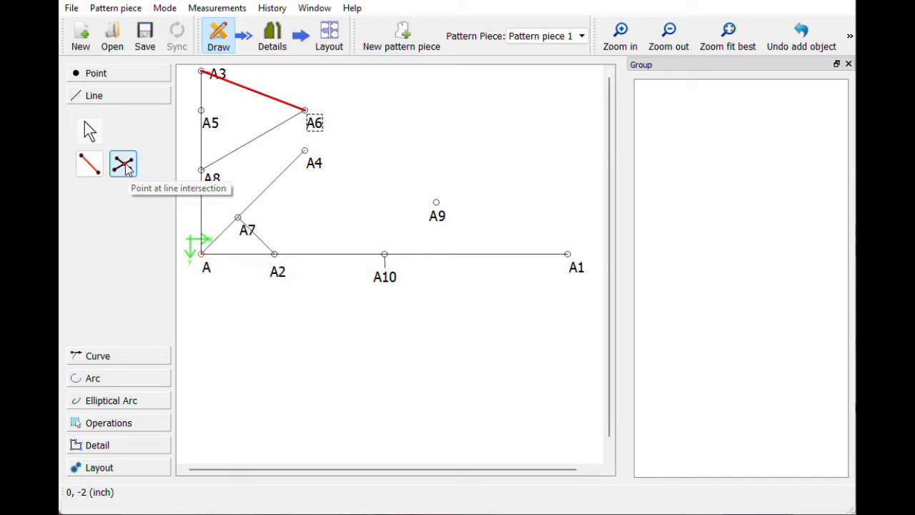
left_click(88, 169)
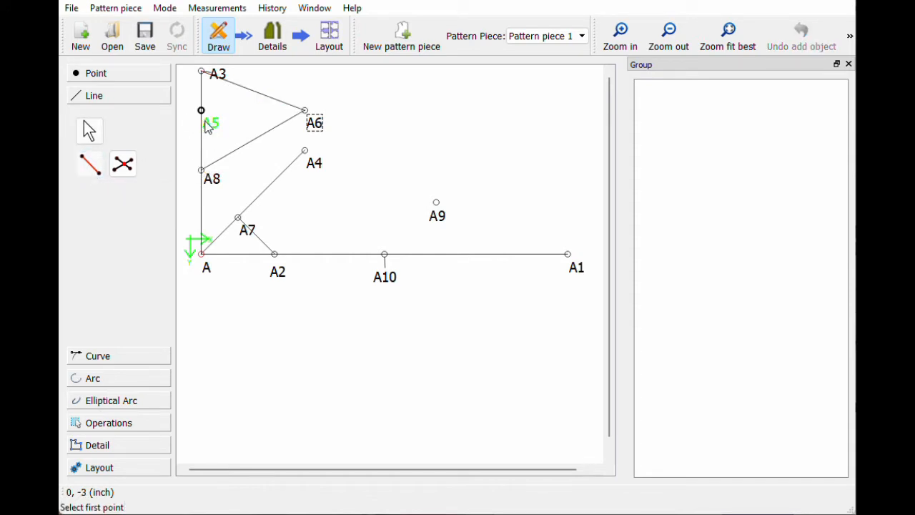
left_click(218, 80)
left_click(388, 287)
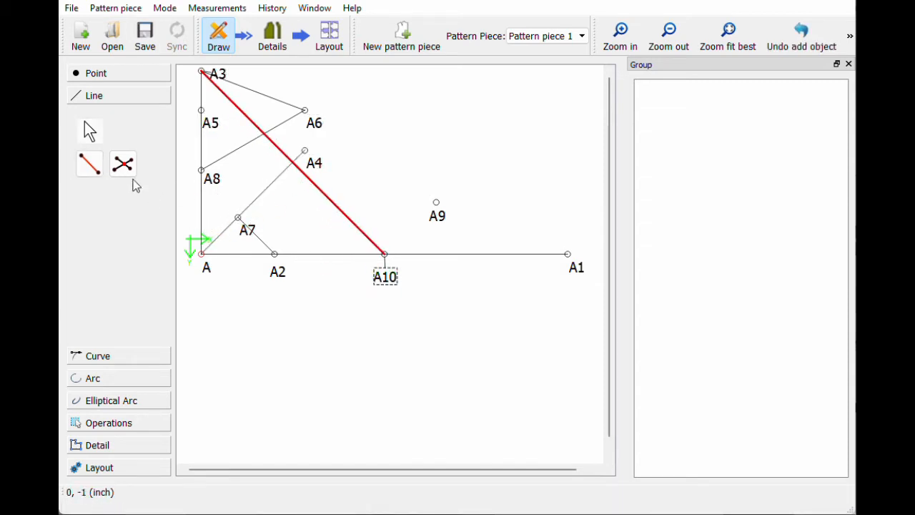
Step: Add a point at the intersection of lines A3–A10 and A4–A, and place its label just below the point
left_click(124, 166)
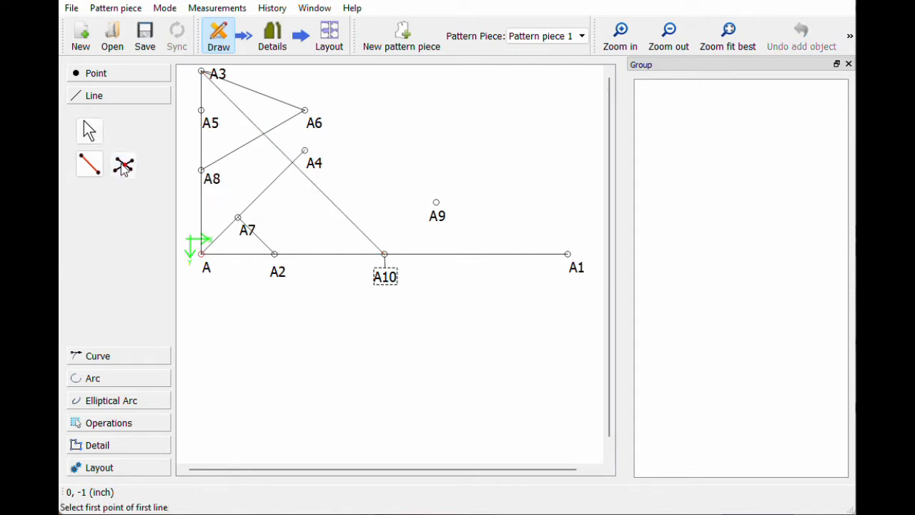
left_click(218, 78)
left_click(385, 275)
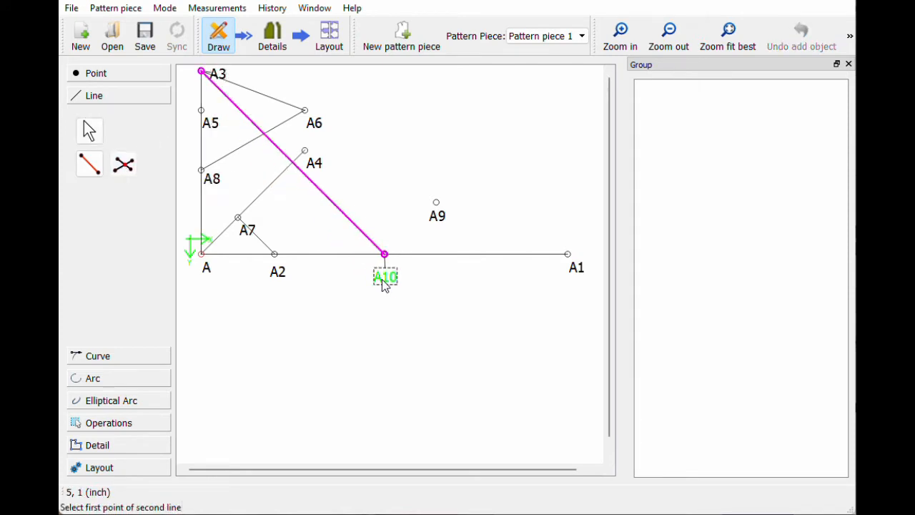
left_click(315, 165)
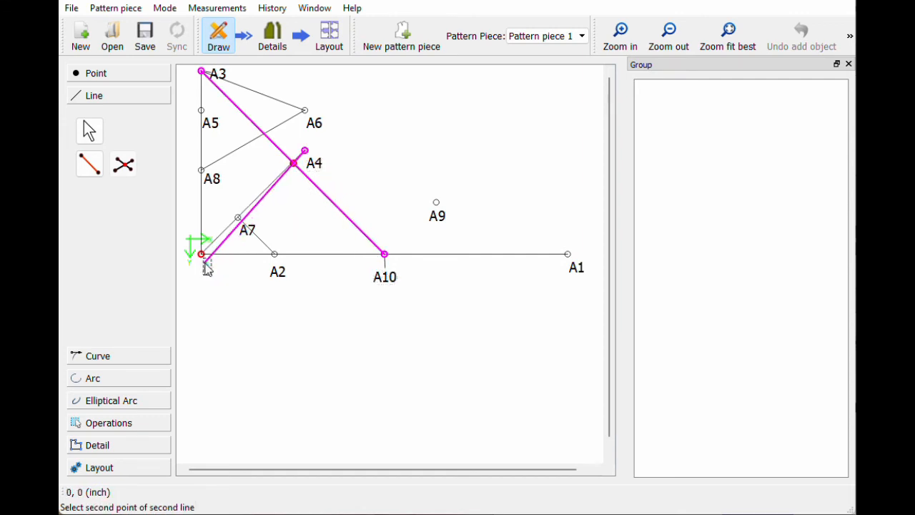
left_click(206, 267)
left_click_drag(307, 179, 294, 184)
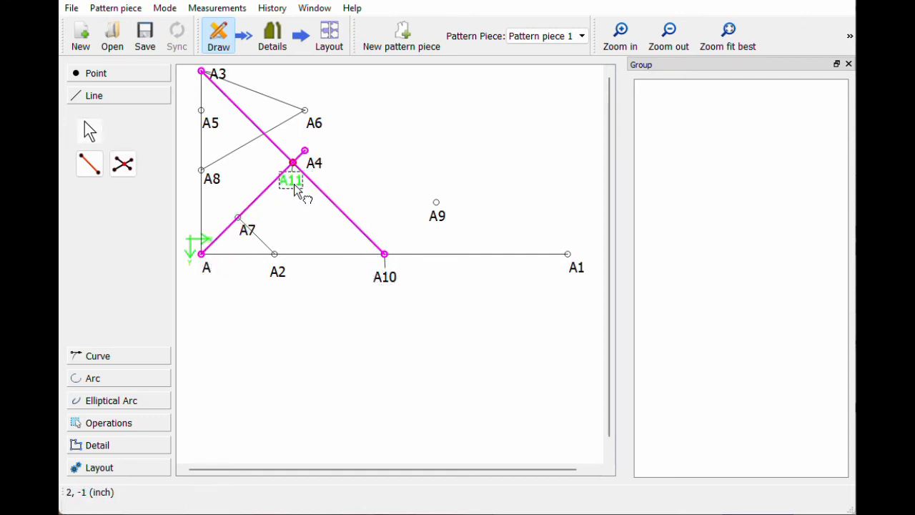
left_click(271, 142)
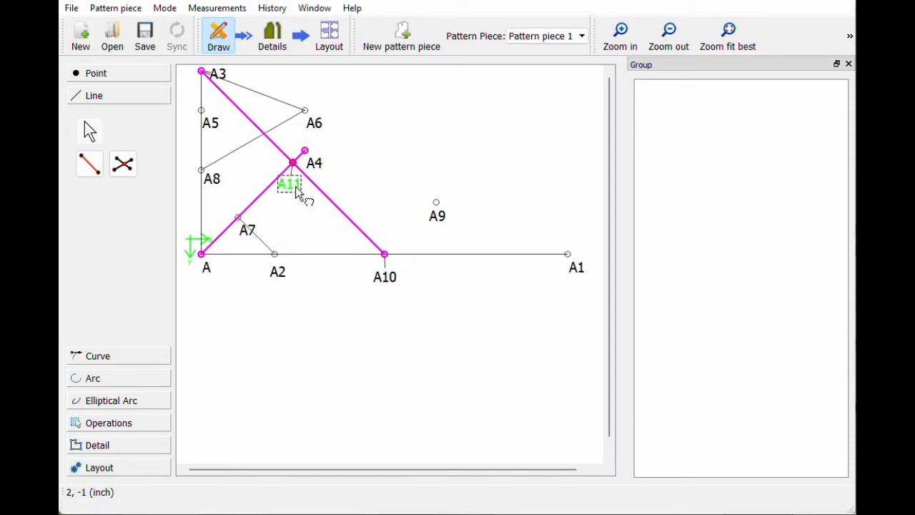
left_click_drag(298, 187, 299, 184)
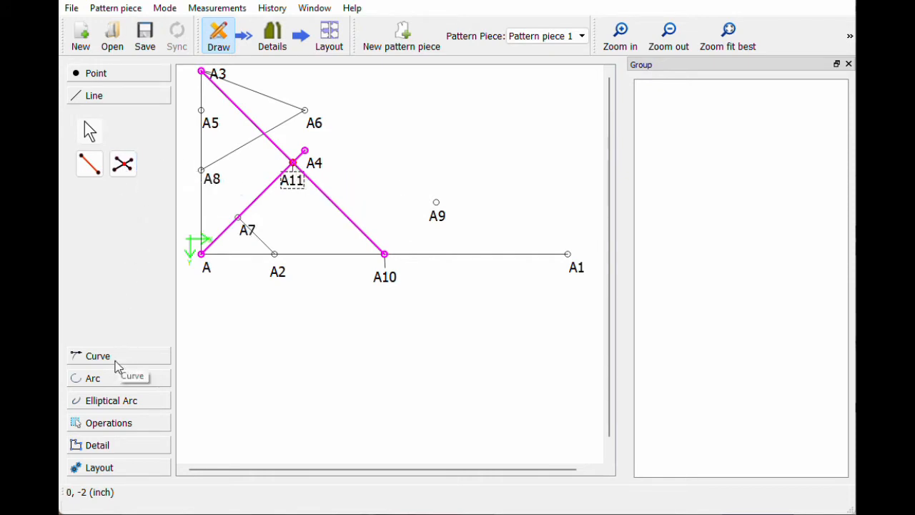
Step: Create a simple curve from point A6 to point A9
left_click(116, 356)
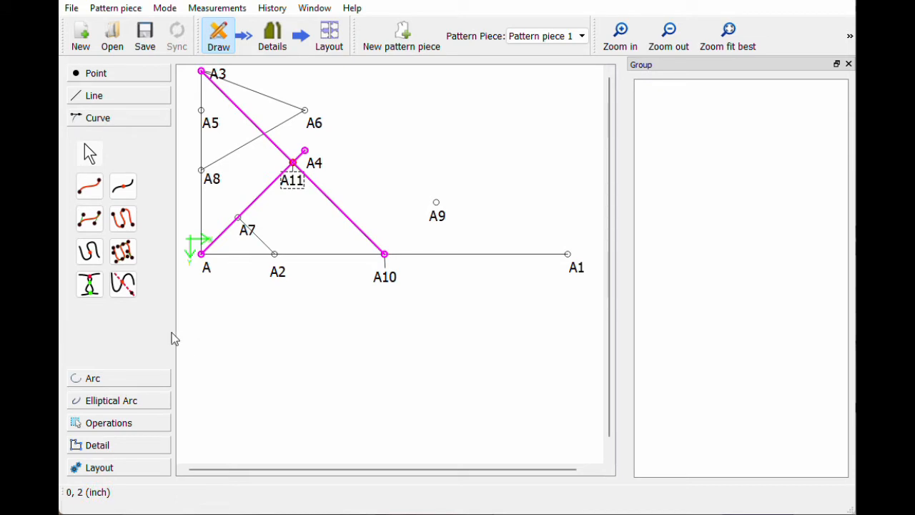
left_click(87, 190)
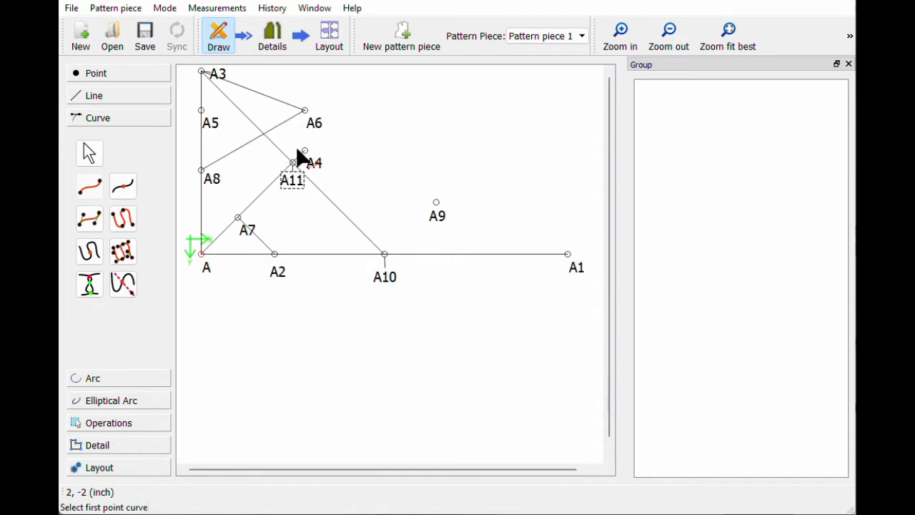
left_click(320, 126)
left_click(441, 220)
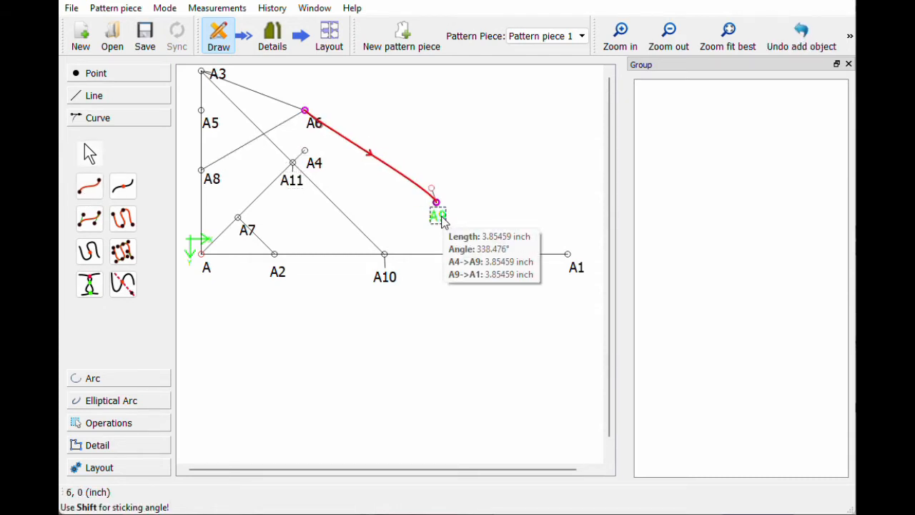
Step: Reshape the curve by moving its control handles to about 0.45 inch at 82° from A6 and 3.11 inch at 31° from A9
left_click_drag(419, 189, 309, 201)
left_click_drag(299, 213, 336, 164)
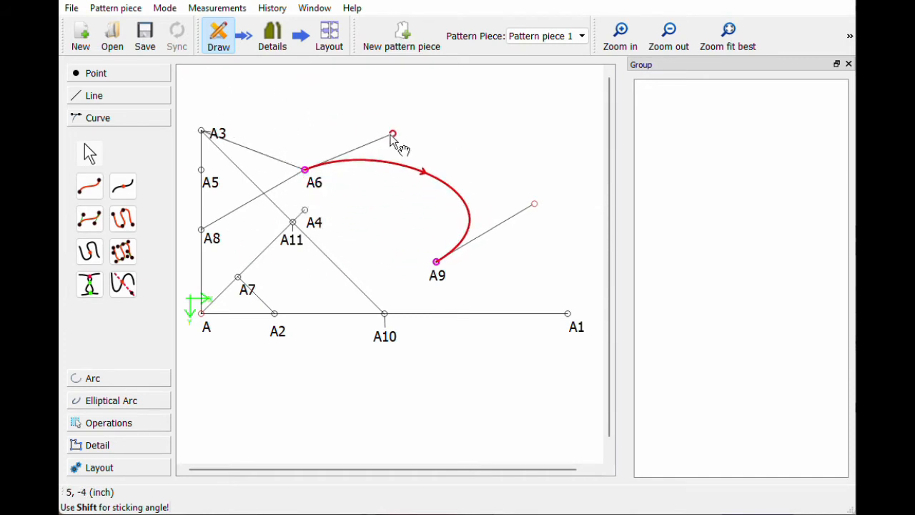
left_click_drag(395, 134, 310, 240)
Step: Review the control point lengths and angles in the A6–A9 curve's options, accepting them without edits
right_click(311, 241)
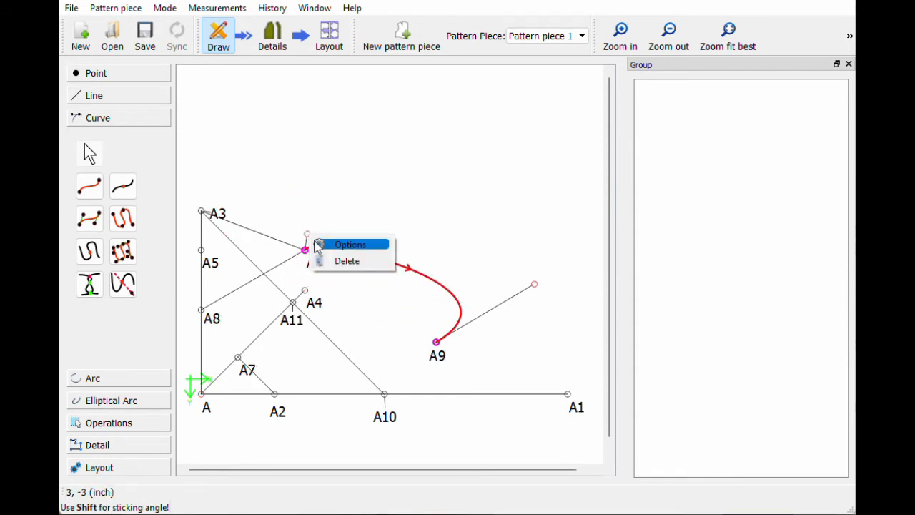
left_click(323, 243)
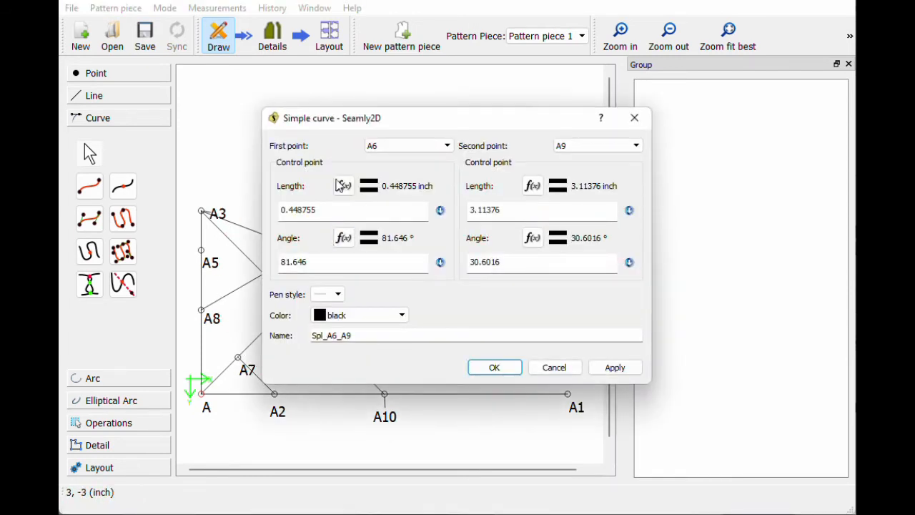
left_click_drag(325, 126, 589, 95)
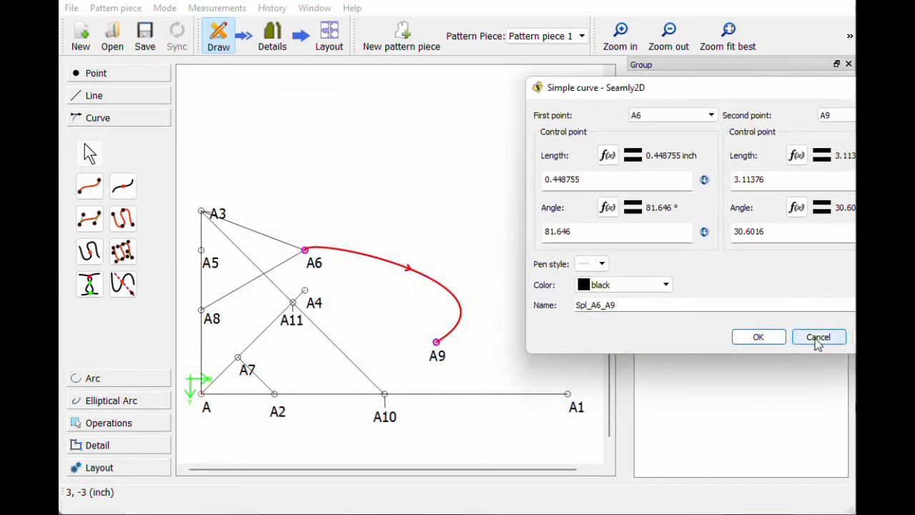
left_click(758, 336)
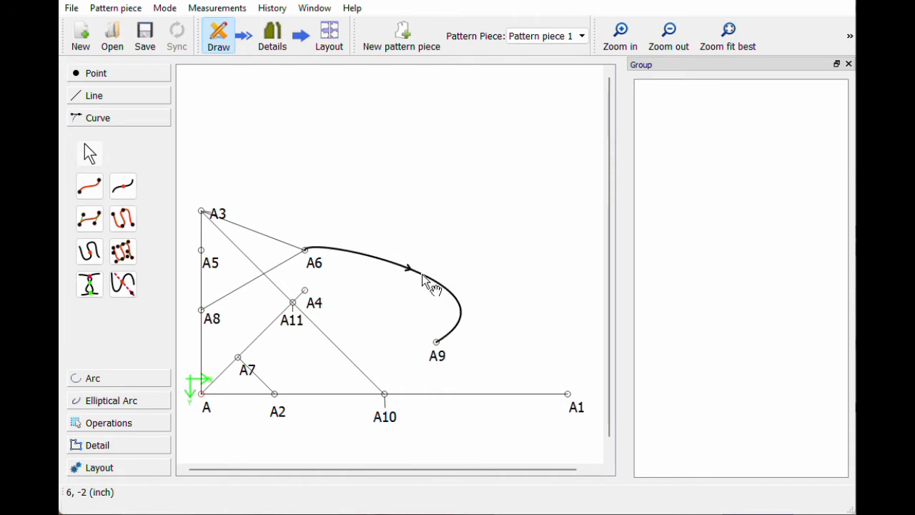
Step: Reshape the A6–A9 curve into a higher arch by moving both control handles upward
left_click(385, 244)
left_click_drag(384, 244, 445, 243)
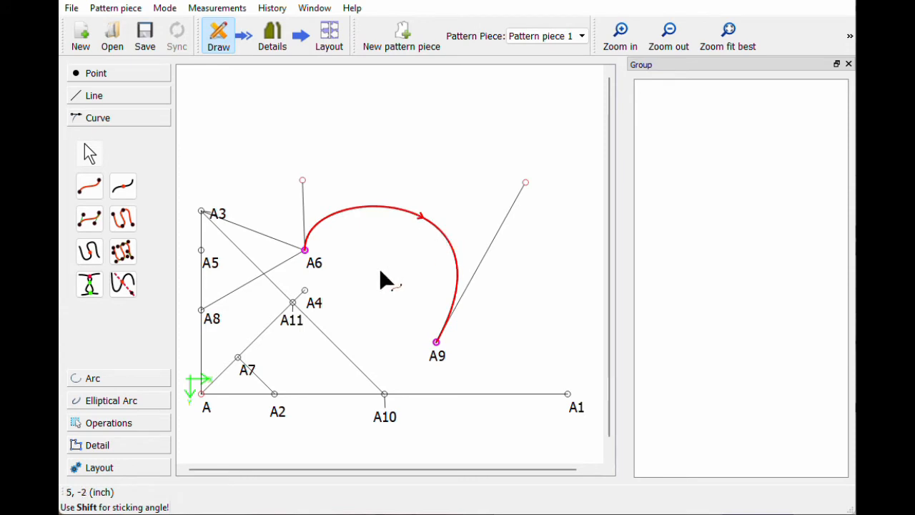
Step: Segment the A6–A9 curve with a point placed 2 inches along it from A6
scroll(391, 271, "down", 2)
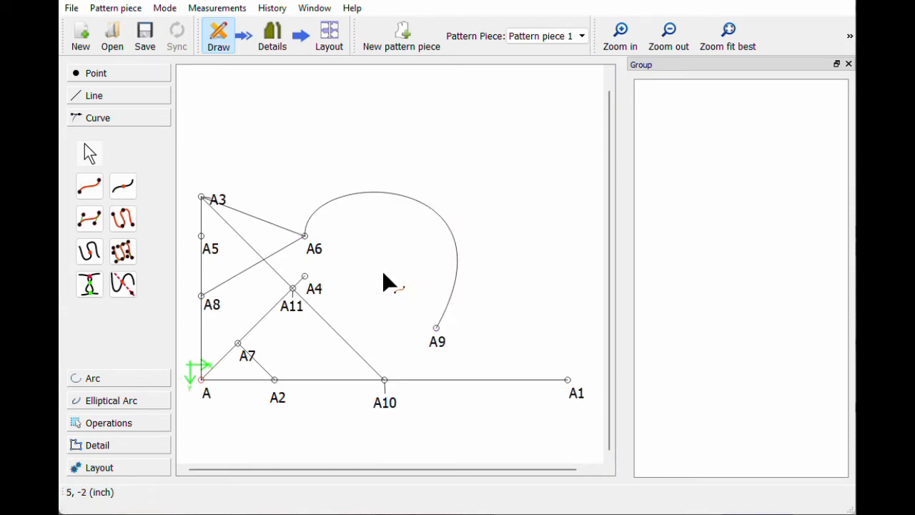
left_click(122, 190)
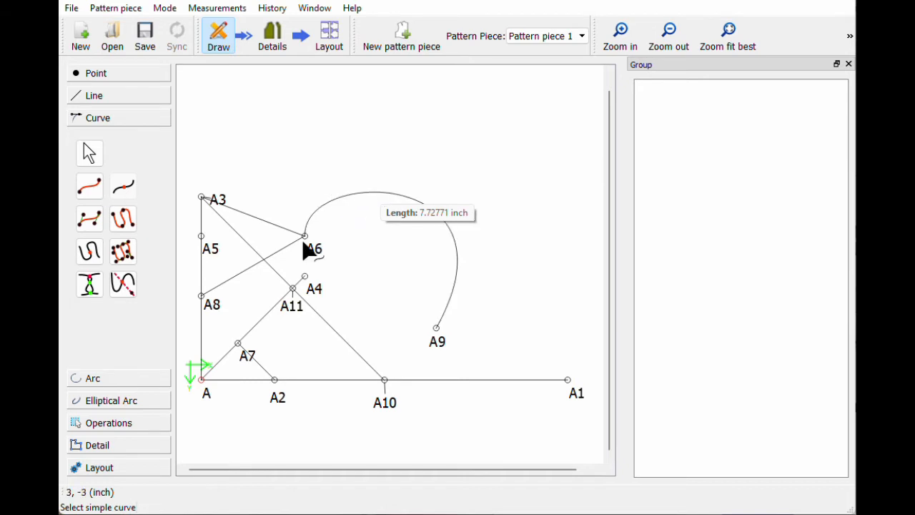
left_click(373, 194)
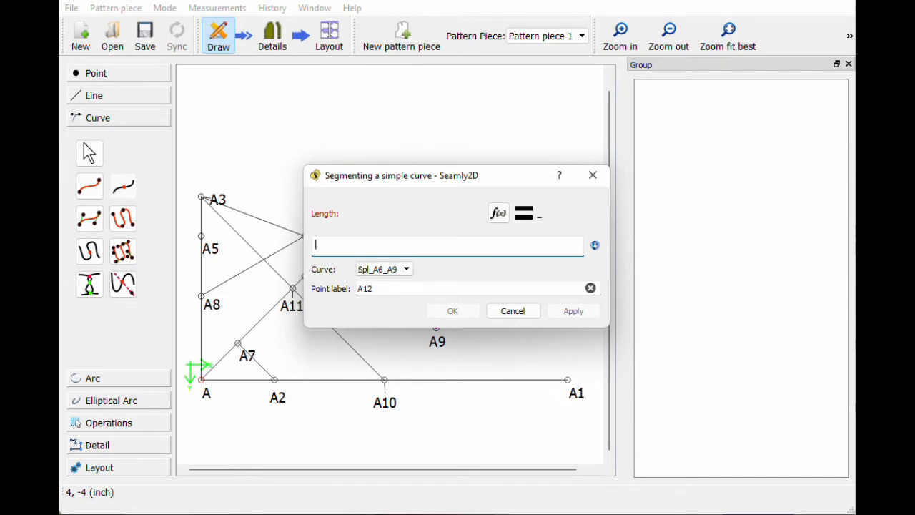
type("2")
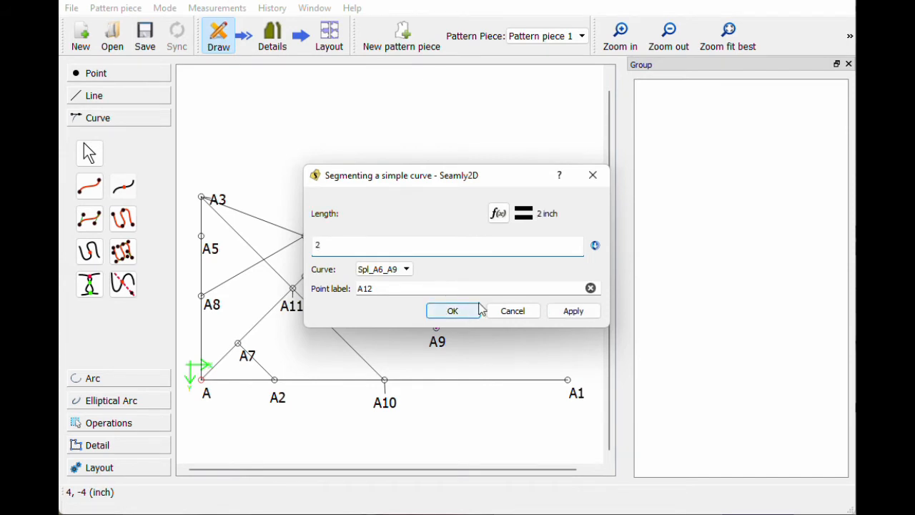
left_click_drag(461, 179, 632, 177)
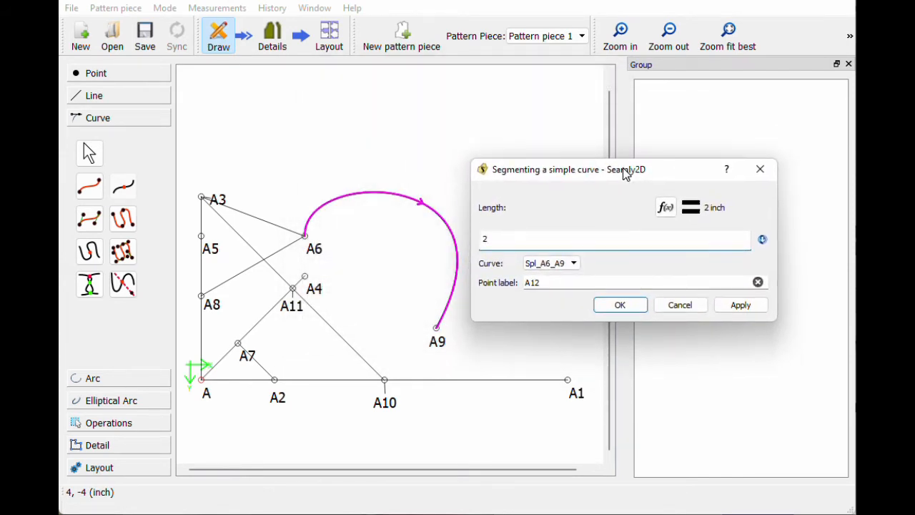
left_click(737, 307)
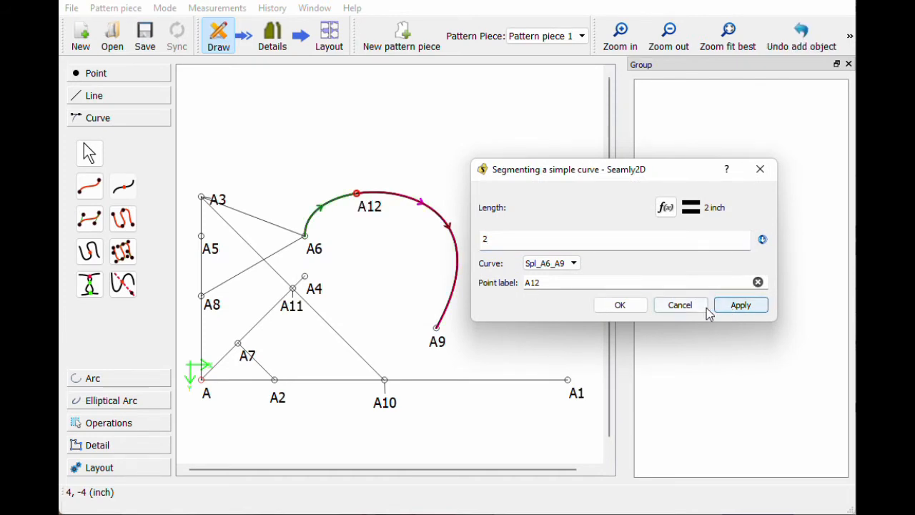
Step: Segment the A6–A9 curve at its midpoint using the length formula Spl_A6_A9/2
left_click(123, 187)
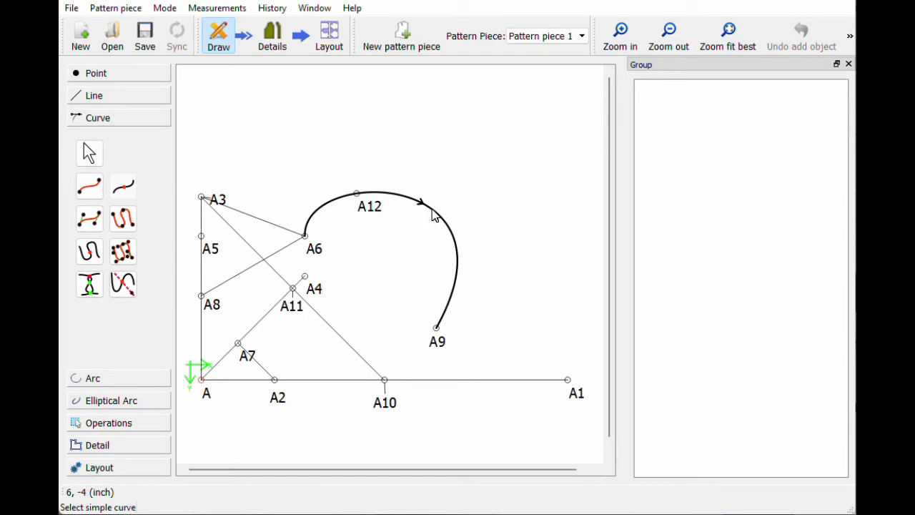
left_click(435, 208)
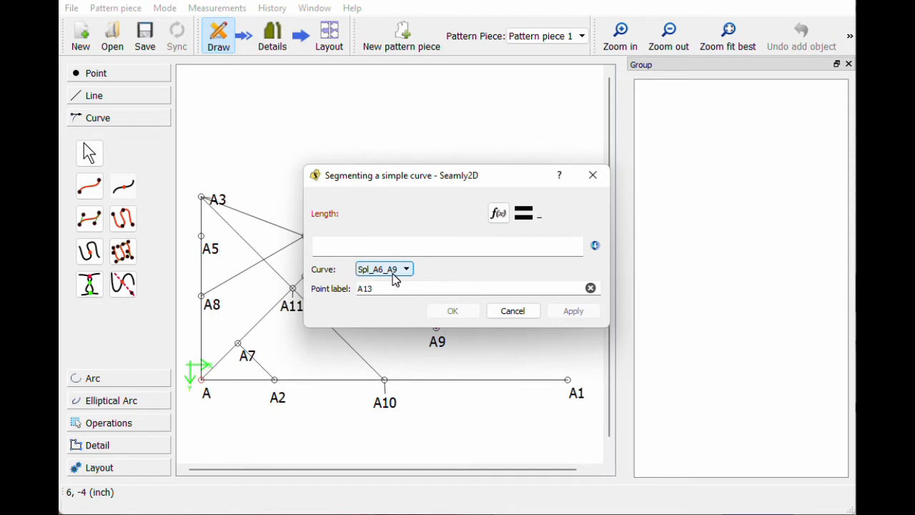
left_click(391, 247)
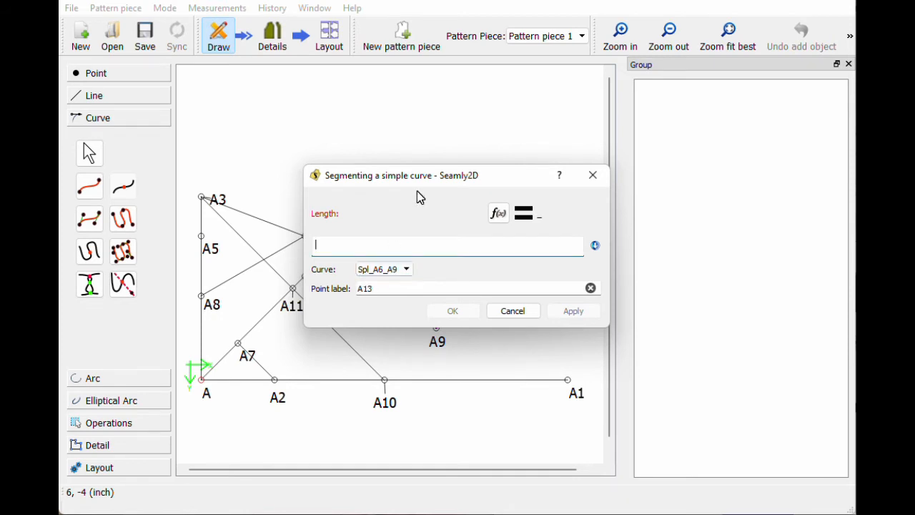
type("Spl_")
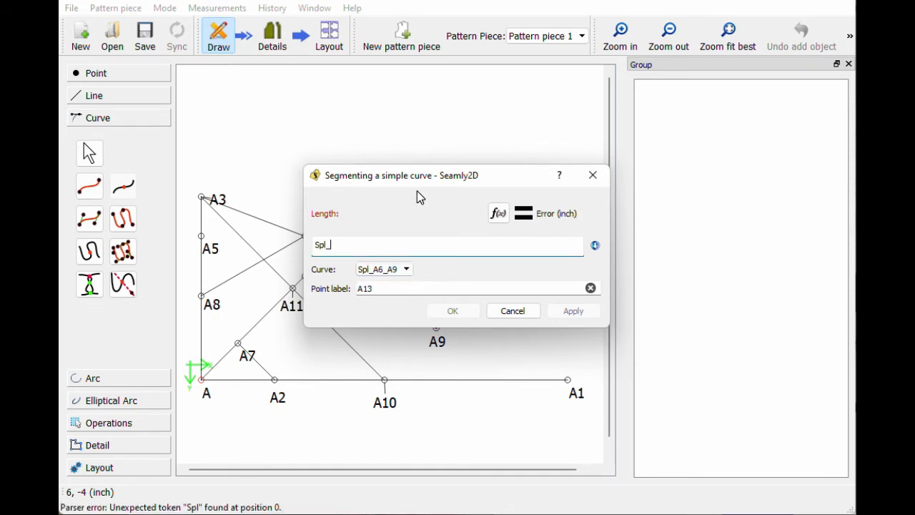
type("A6")
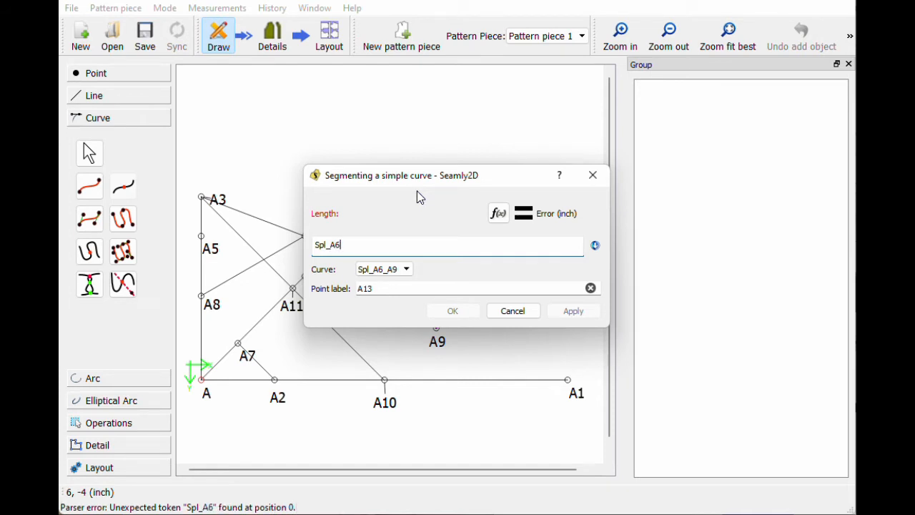
type("_A9/2")
left_click_drag(432, 188, 408, 279)
left_click(554, 411)
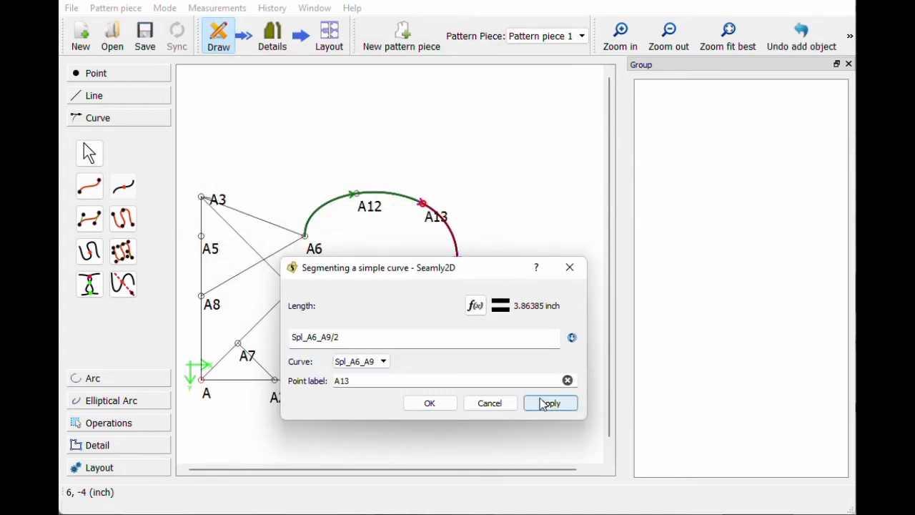
left_click(430, 403)
Step: Move the A13 label above its point, clear of the curve
left_click_drag(437, 216, 435, 191)
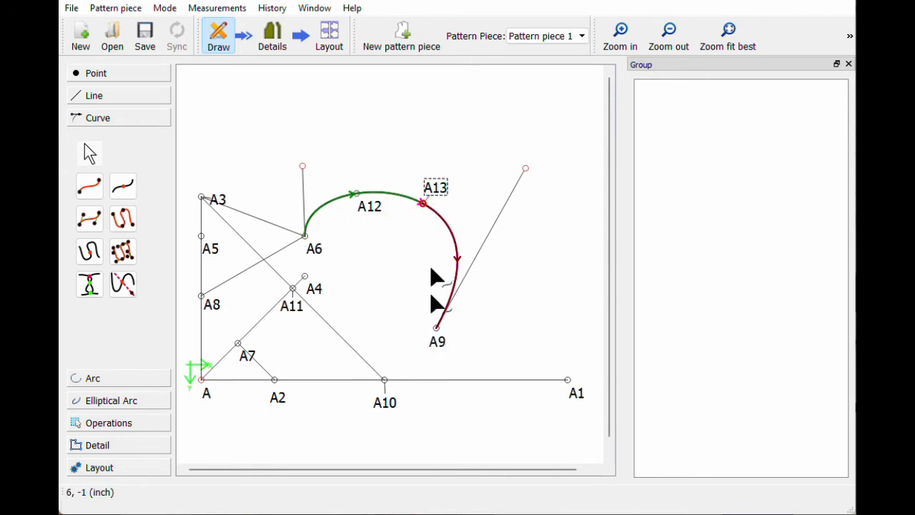
left_click(433, 180)
left_click(433, 182)
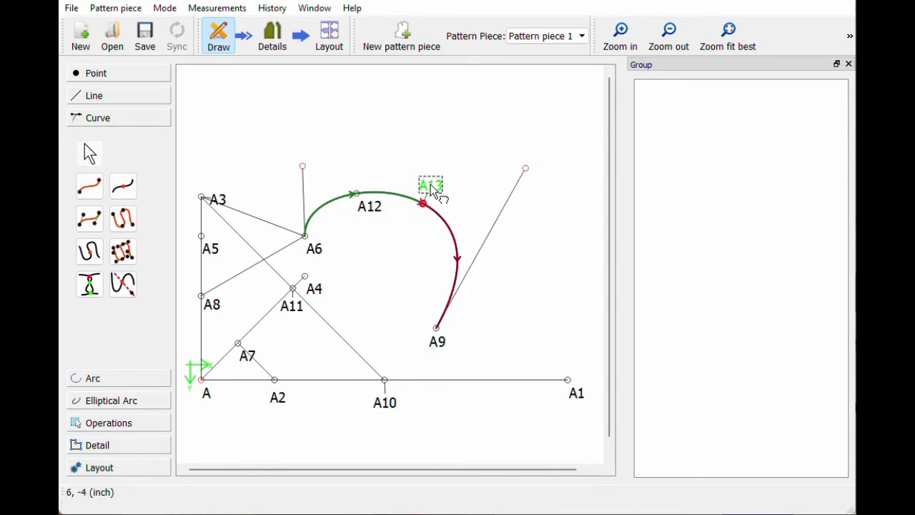
left_click(415, 247)
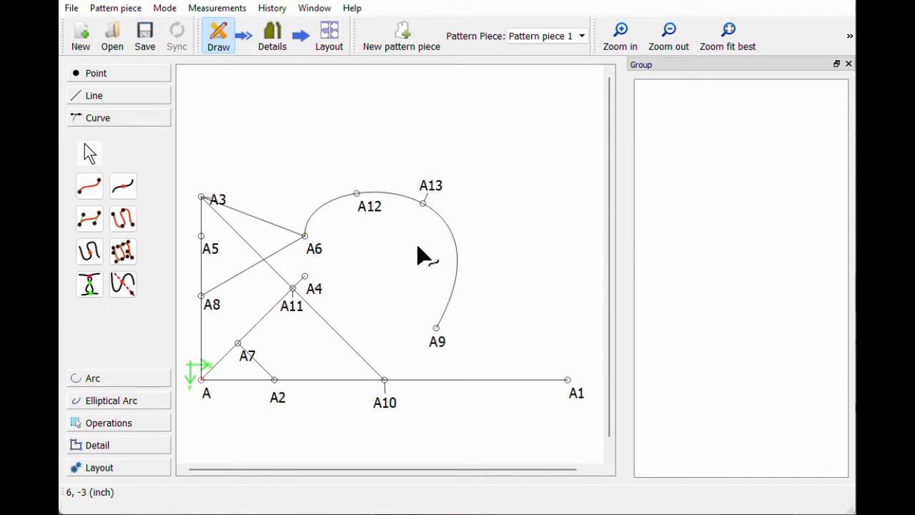
Step: Examine the curve lengths available in point A13's length formula editor, leaving the formula unedited
right_click(428, 199)
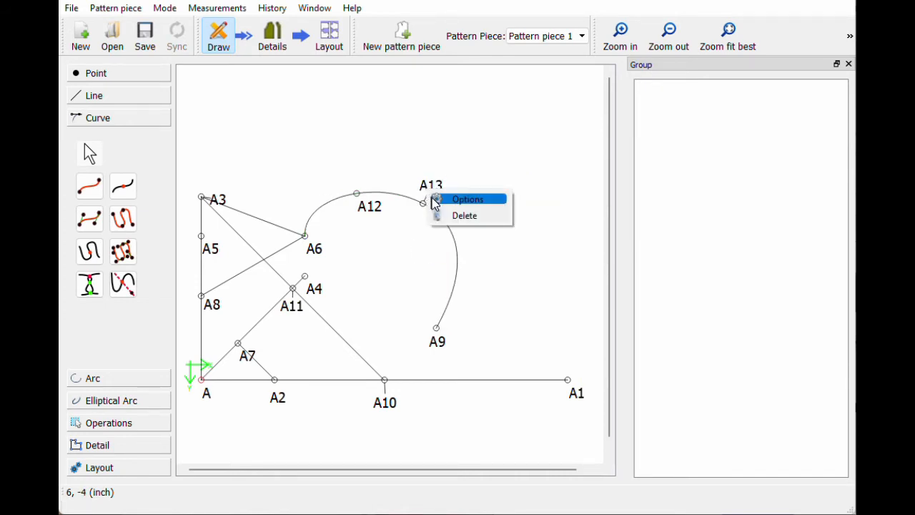
left_click(444, 200)
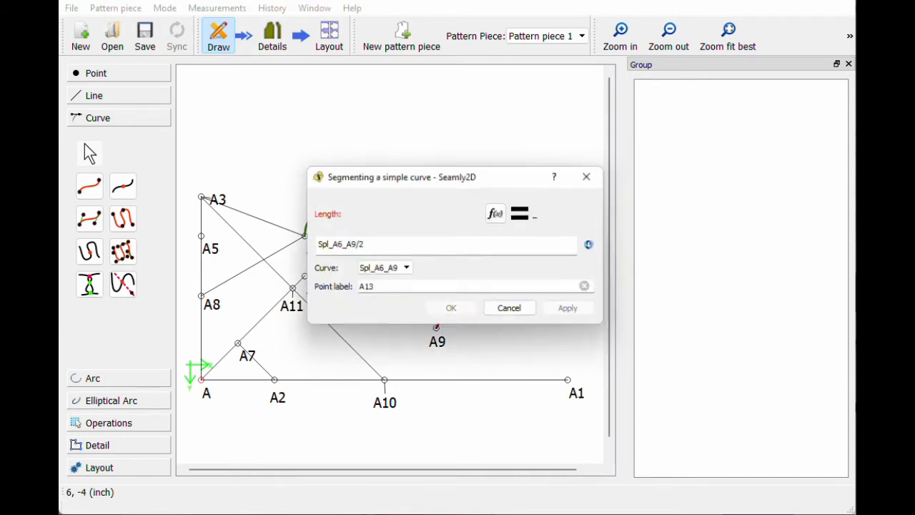
left_click(499, 214)
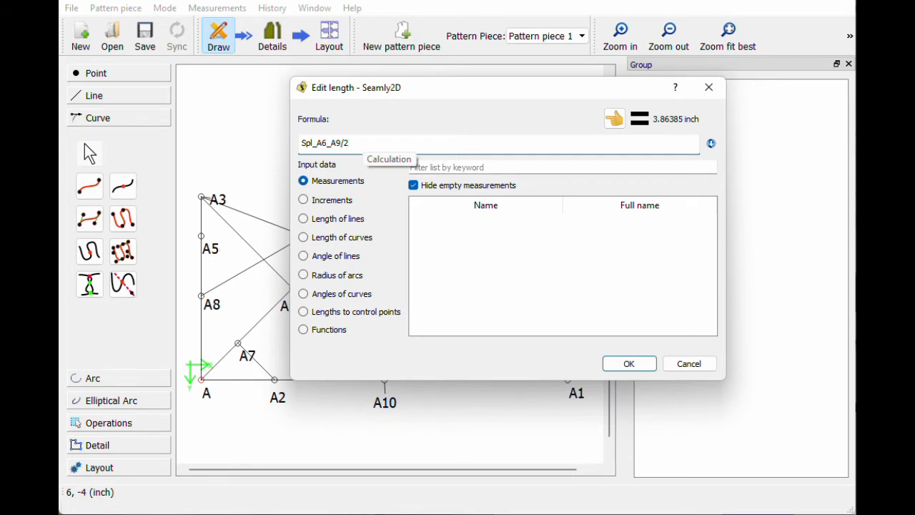
left_click_drag(351, 142, 287, 141)
key("BackSpace")
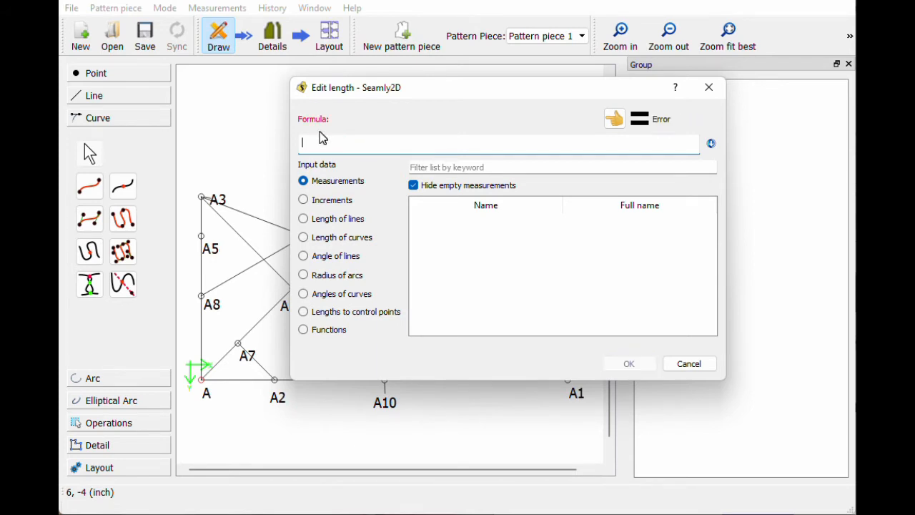
left_click(342, 240)
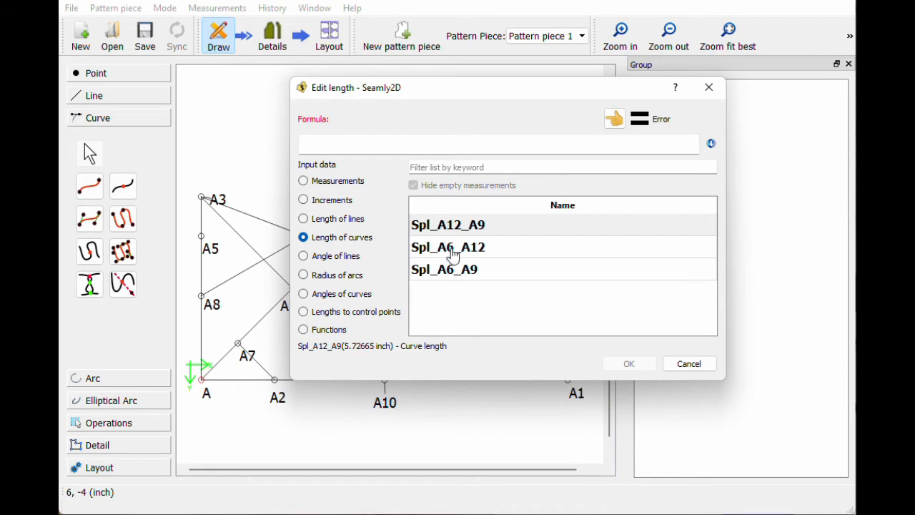
left_click(691, 365)
left_click(592, 178)
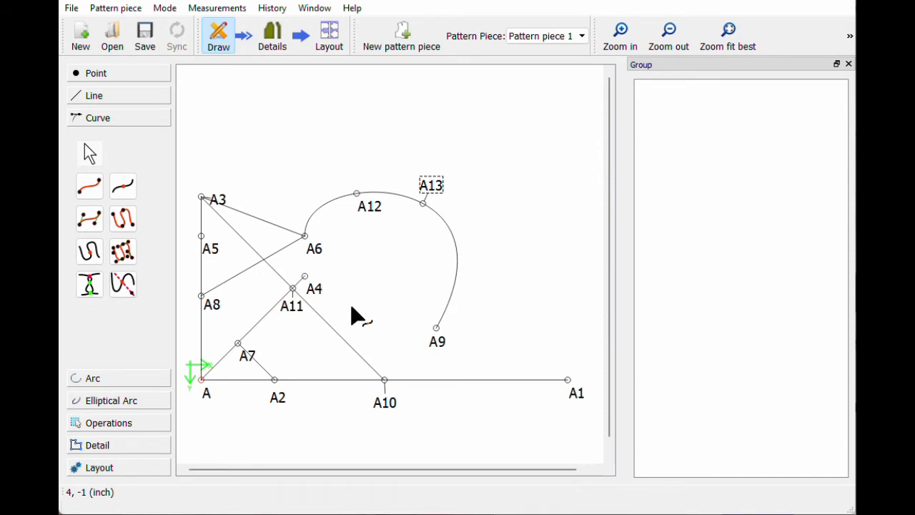
Step: Create a curve from A4 to A1 using A2 and A10 as its control points
left_click(87, 227)
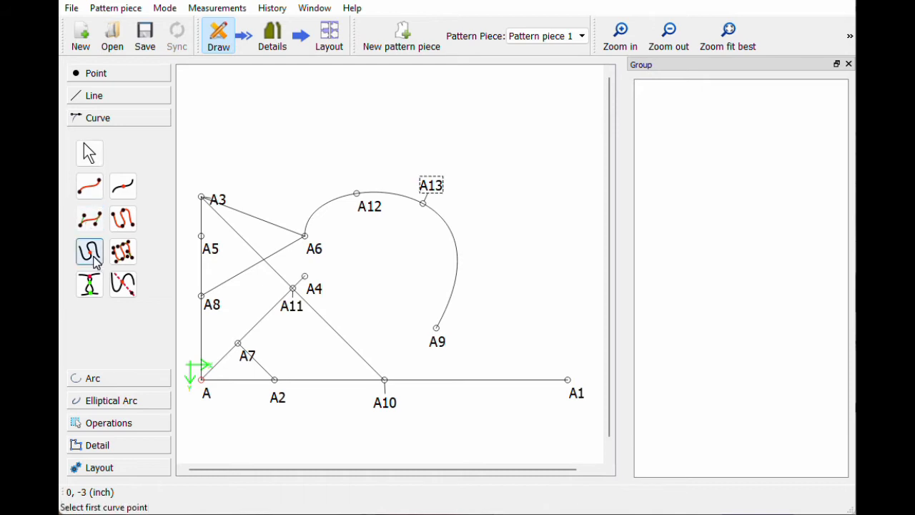
left_click(314, 289)
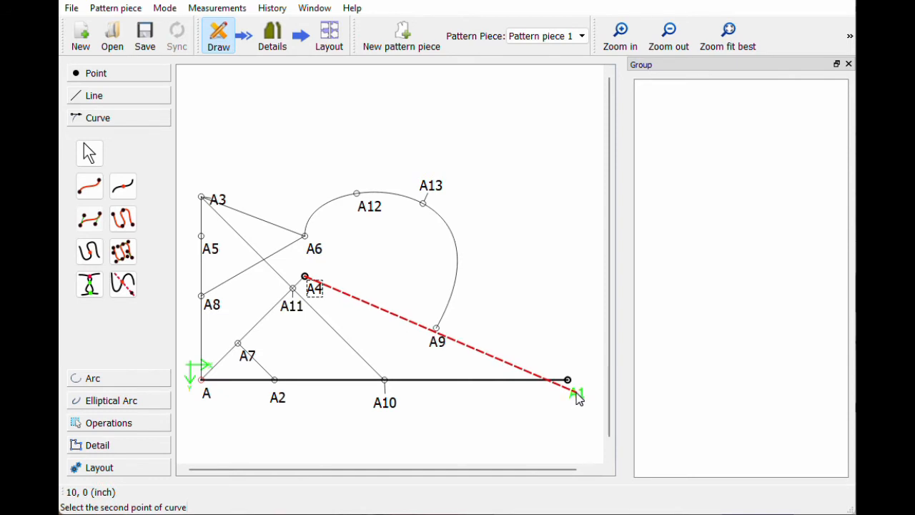
left_click(275, 380)
left_click(385, 380)
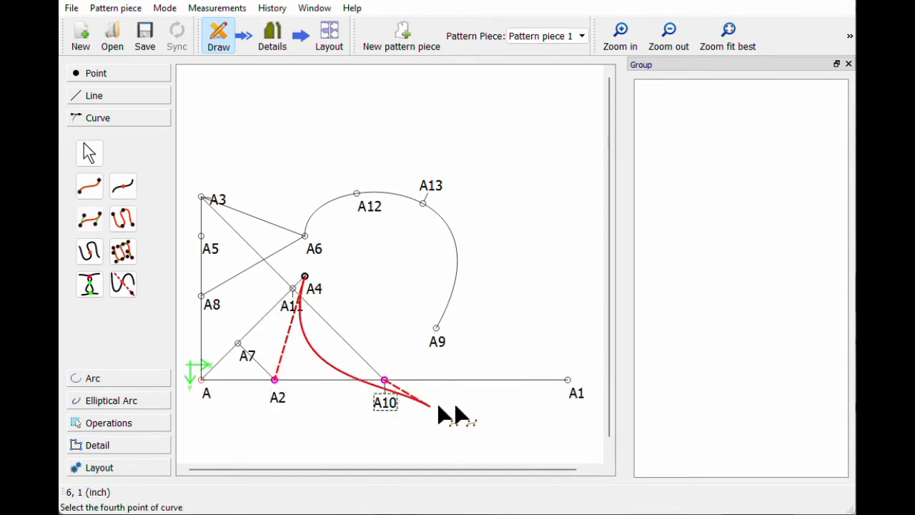
left_click(570, 392)
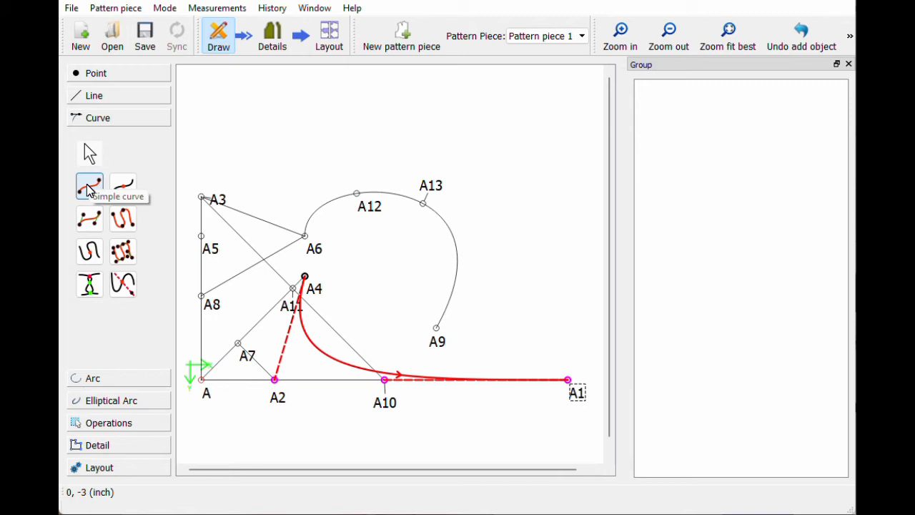
Step: Create a curved path running through points A3, A6, A12, A13 and A9
left_click(123, 223)
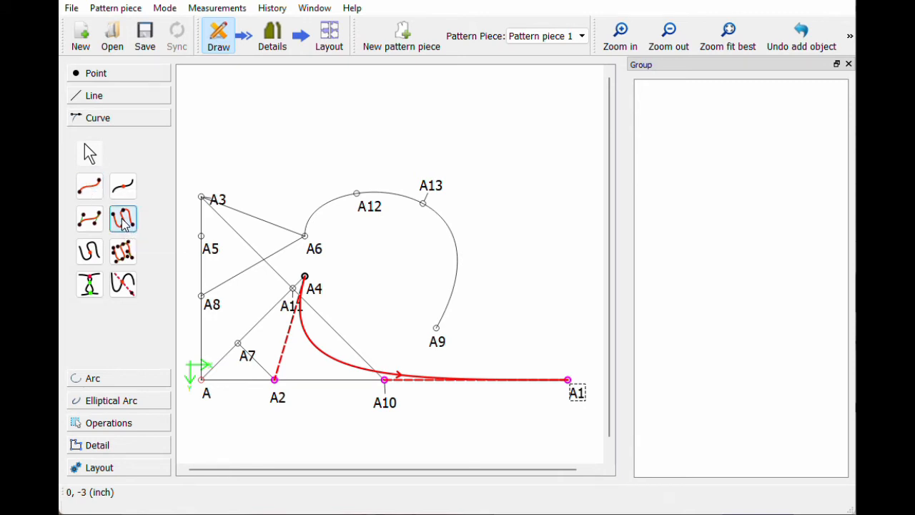
left_click(202, 197)
left_click(305, 236)
left_click(356, 194)
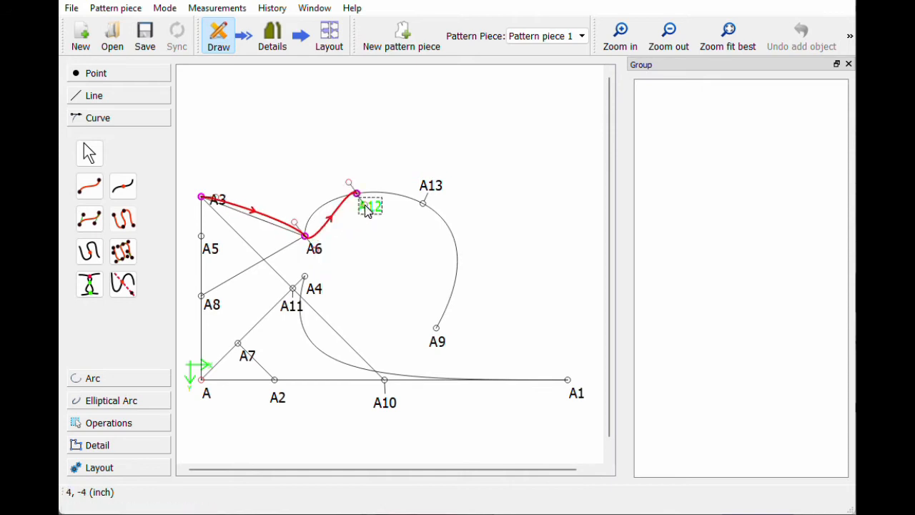
left_click(426, 197)
left_click(436, 329)
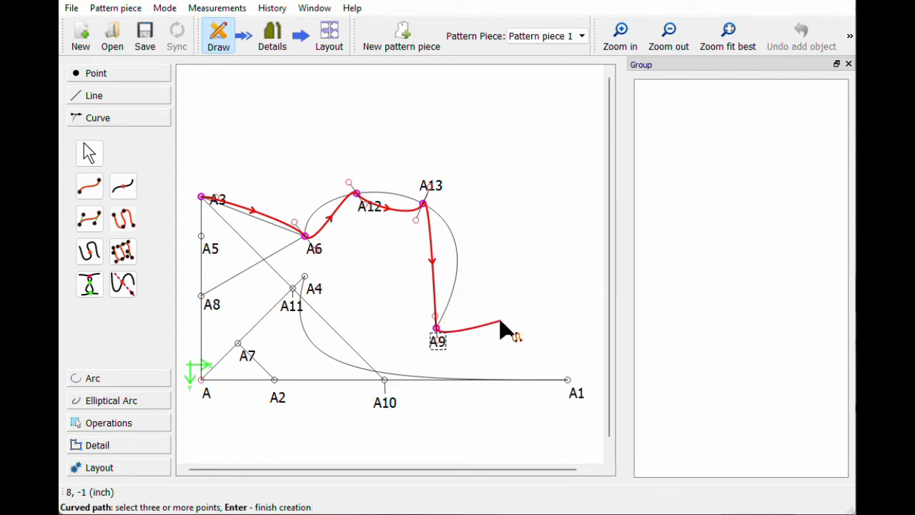
key("Return")
Step: Reshape the curved path's segments into wide loops between A3 and A6 and between A13 and A9, with deeper bends around A12
left_click_drag(441, 288, 465, 233)
left_click_drag(392, 206, 331, 228)
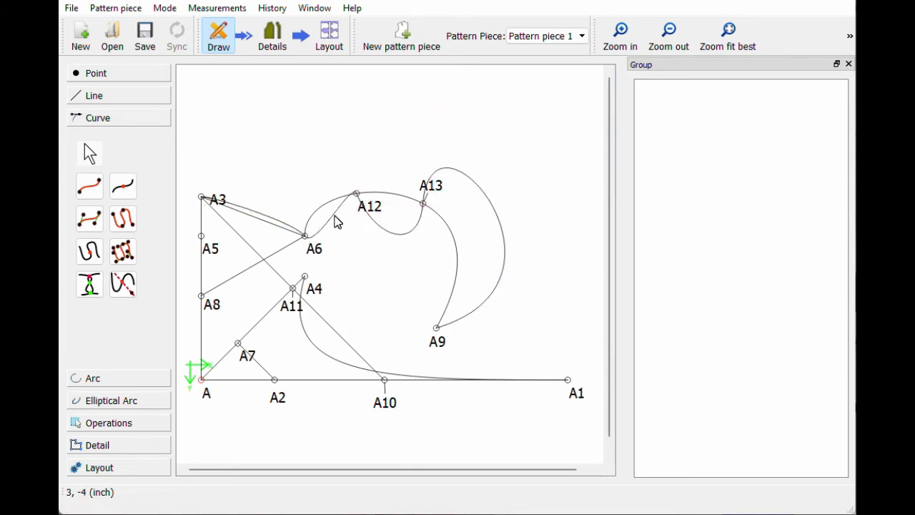
left_click_drag(333, 222, 324, 180)
left_click_drag(255, 227, 246, 300)
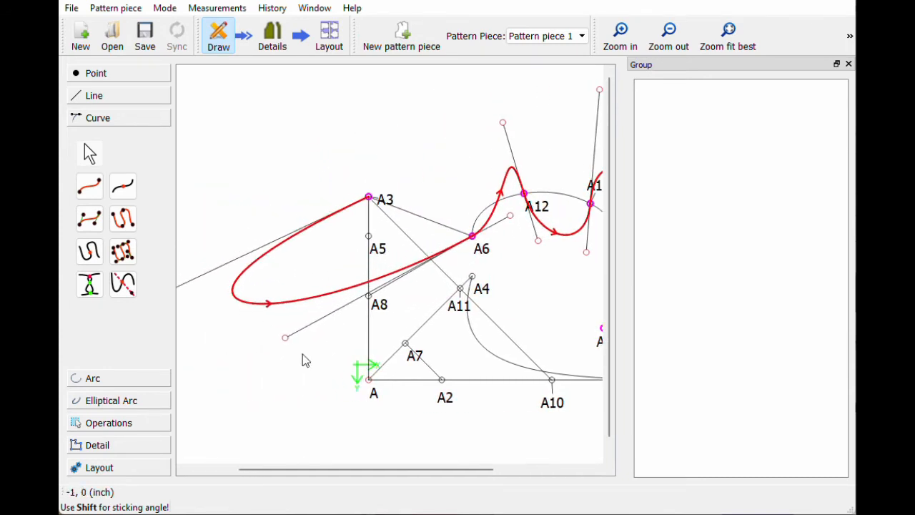
left_click_drag(336, 476, 415, 482)
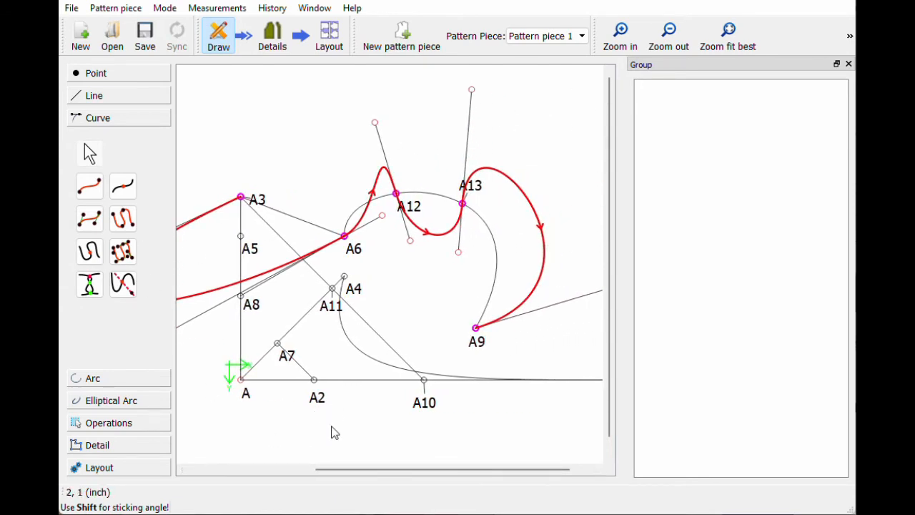
Step: Delete the curved path running from A3 to A9
left_click(537, 219)
right_click(536, 216)
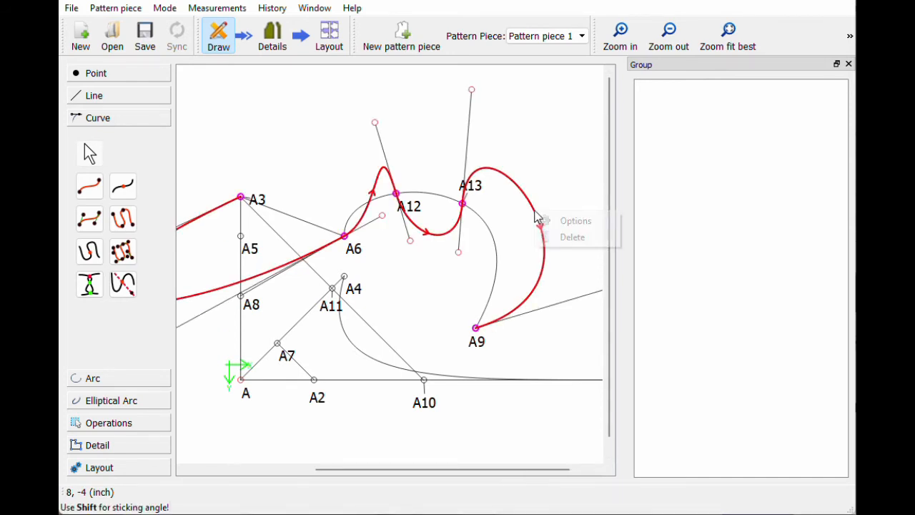
left_click(565, 236)
left_click_drag(415, 471, 445, 480)
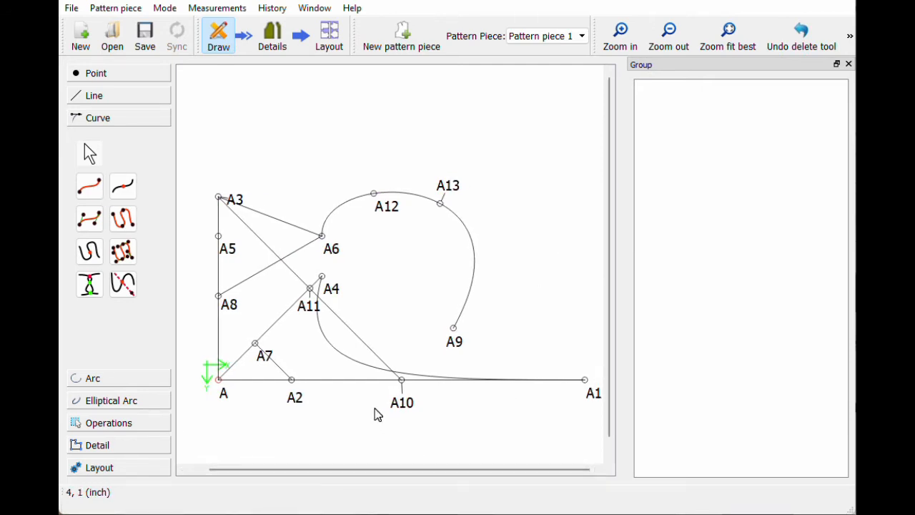
Step: Delete segment points A12 and A13 together with the A6–A9 curve
left_click(392, 219)
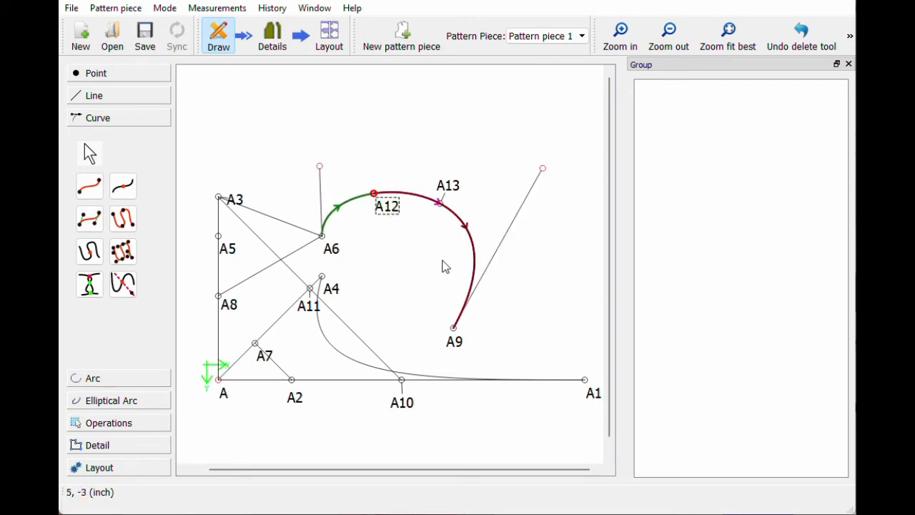
key("Delete")
left_click(410, 196)
key("Delete")
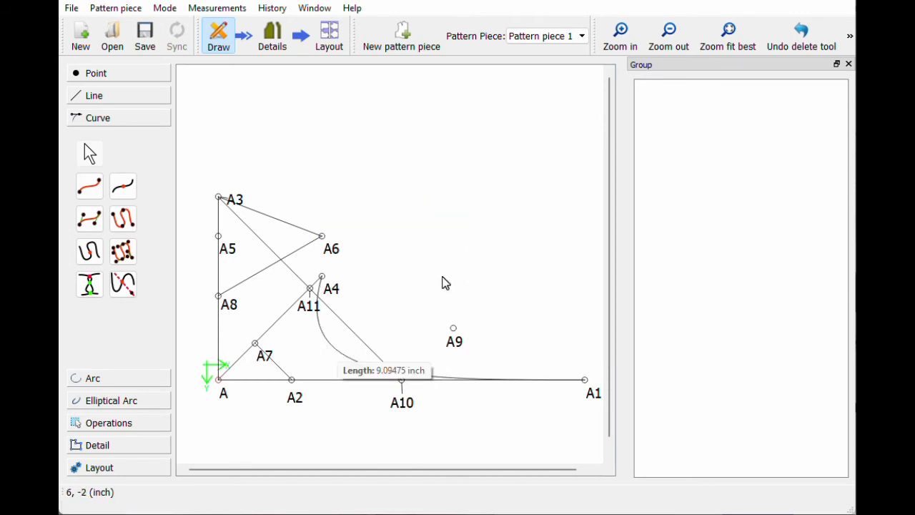
Step: Delete the straight line connecting points A3 and A10
left_click(282, 261)
key("Delete")
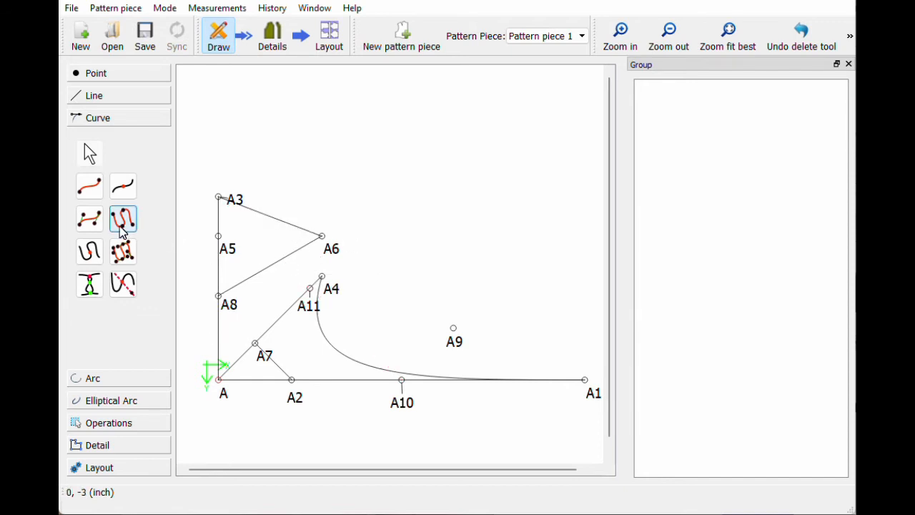
left_click(90, 253)
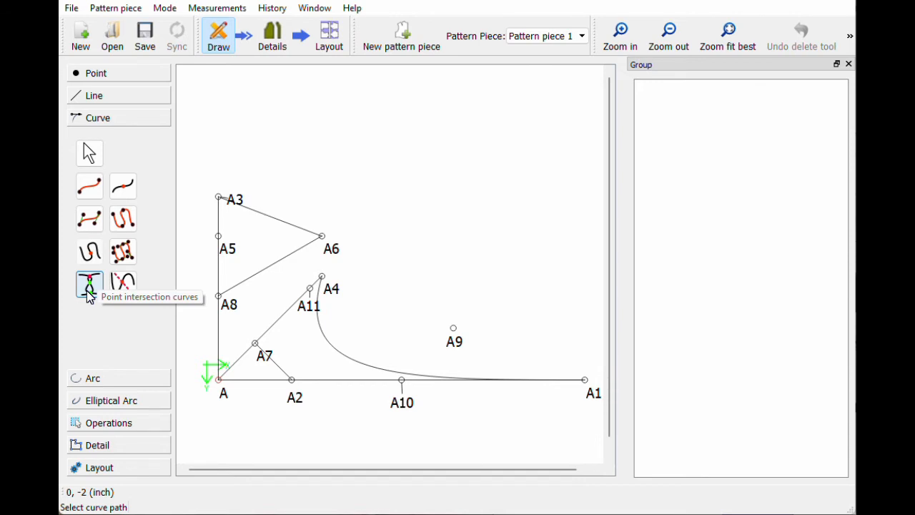
left_click(91, 197)
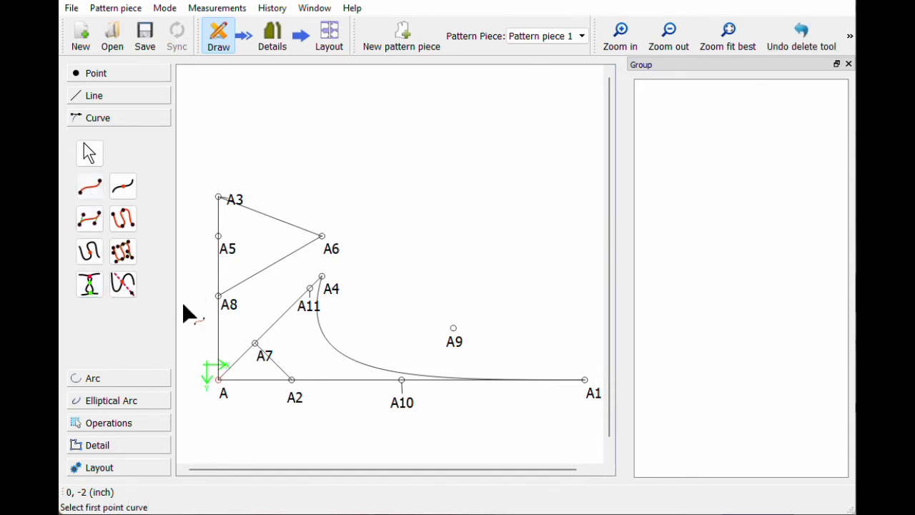
left_click(271, 366)
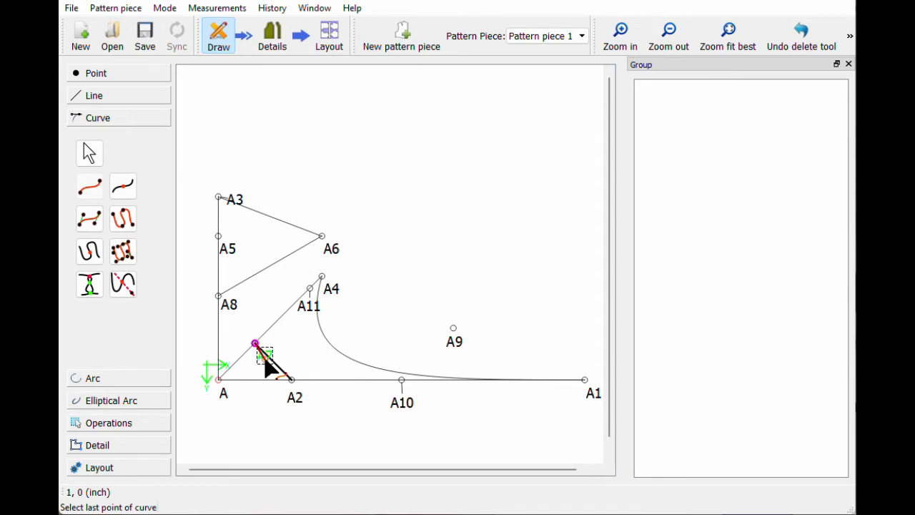
key("Escape")
Step: Draw a curve from A6 to A9 and shape it into a deep loop dipping below the A–A1 line
left_click(90, 198)
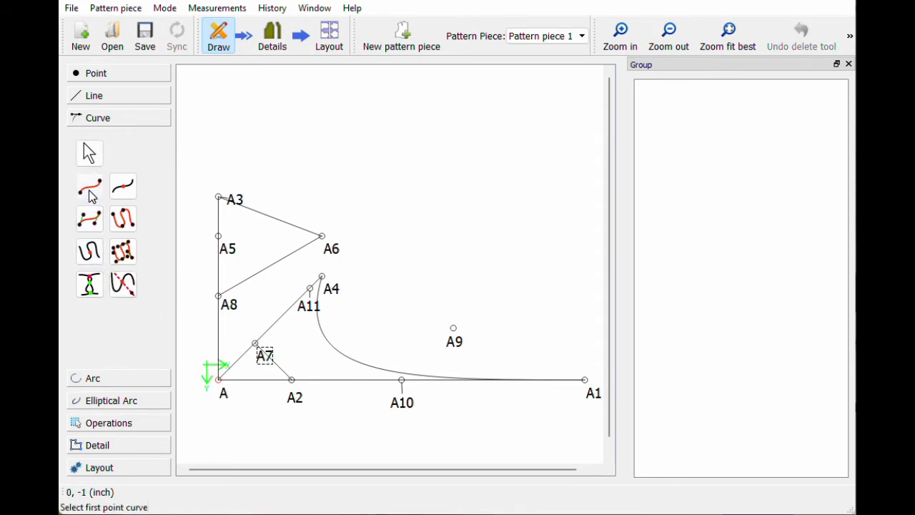
left_click(333, 250)
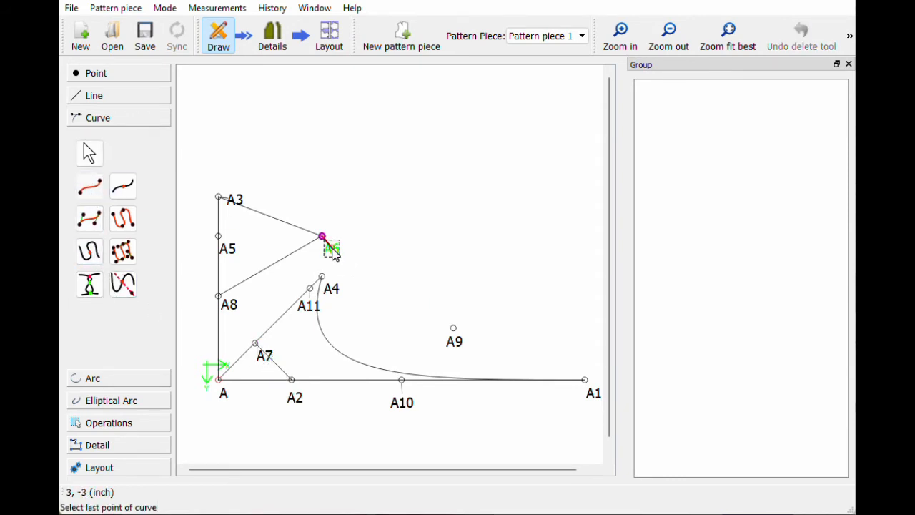
left_click(453, 329)
left_click_drag(387, 302, 412, 325)
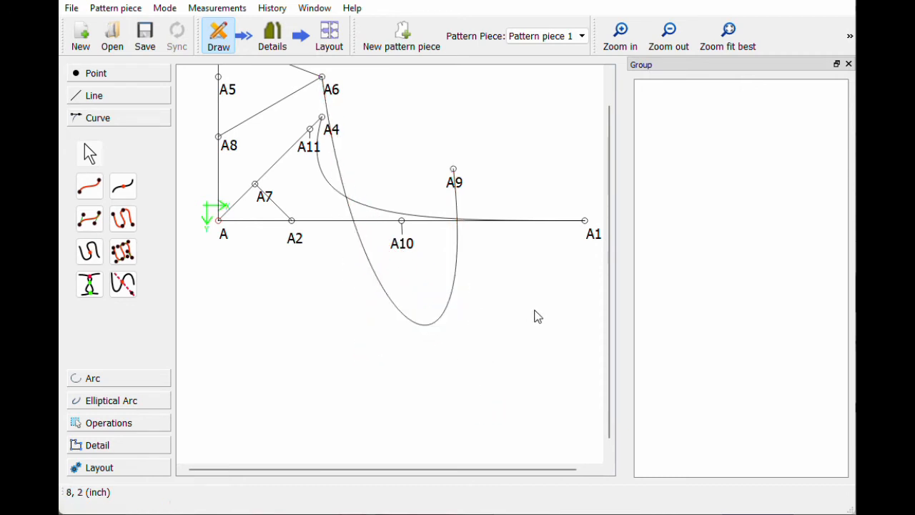
scroll(532, 313, "up", 1)
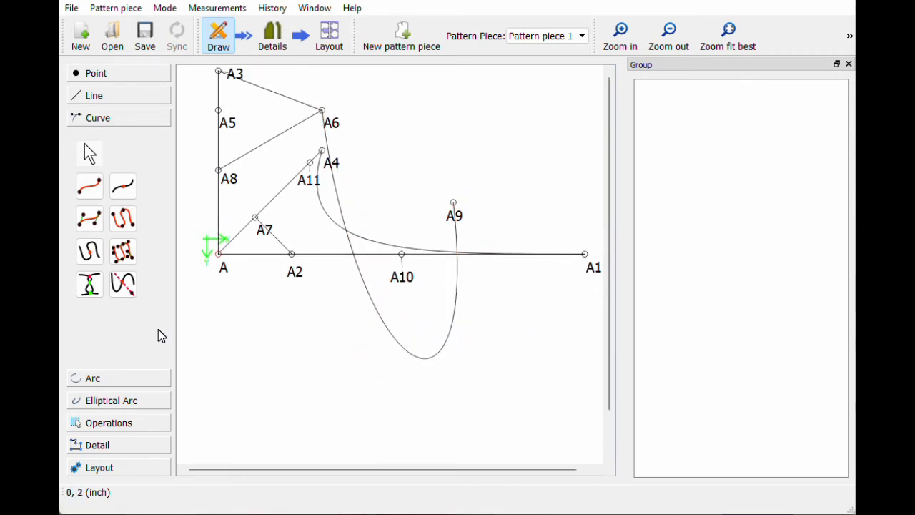
Step: Create point A12 at the intersection of the A4–A1 curve and the A6–A9 curve
left_click(89, 285)
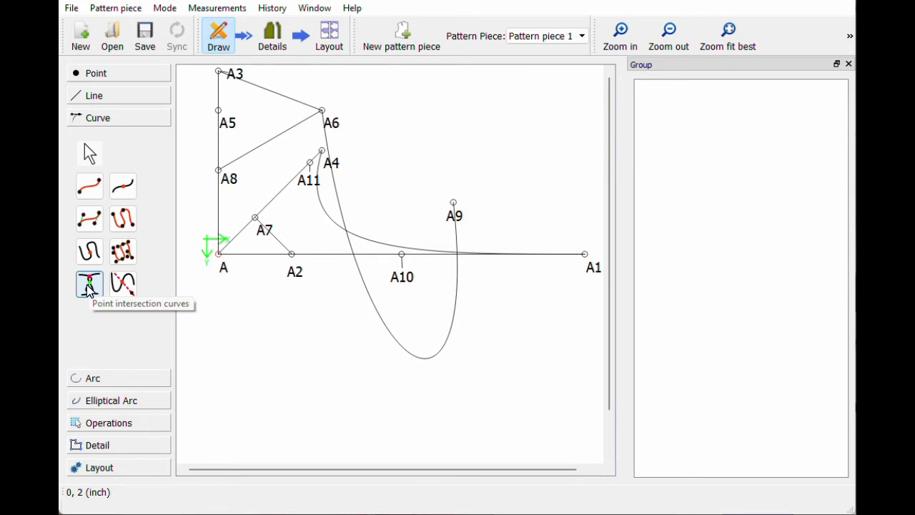
left_click(89, 285)
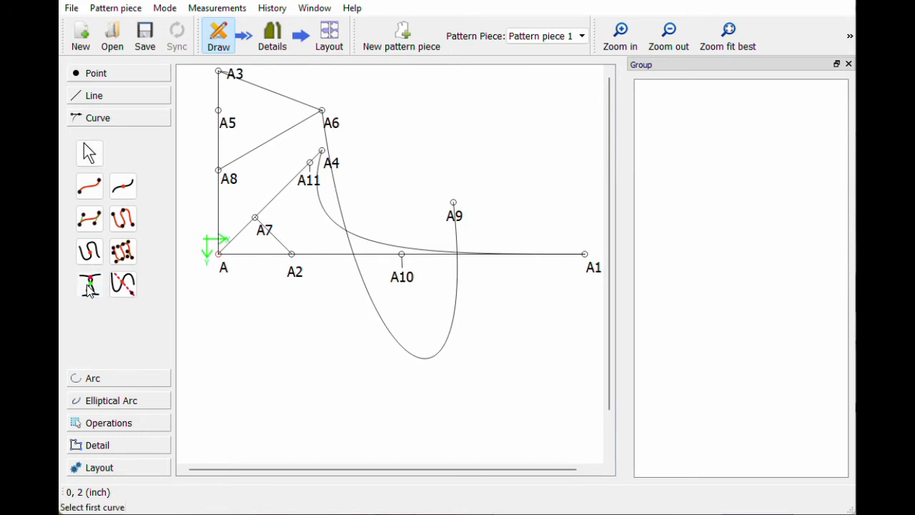
left_click(381, 245)
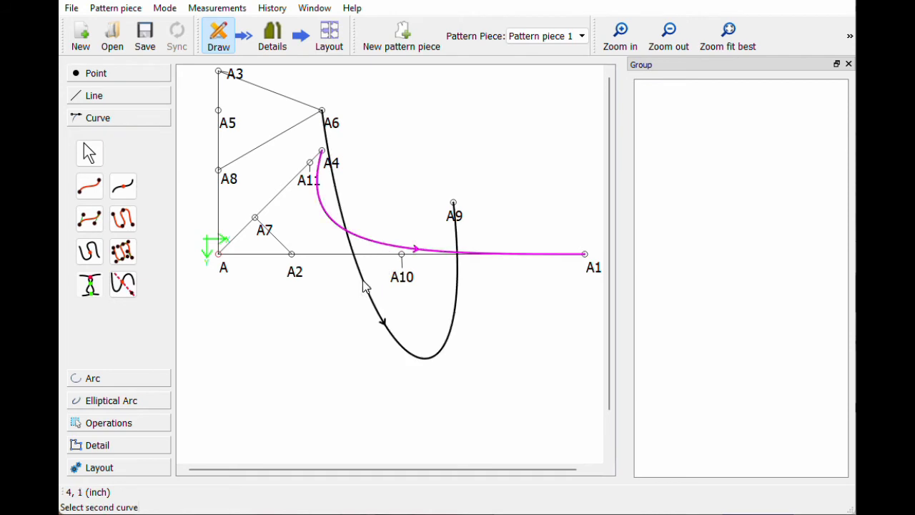
left_click(364, 286)
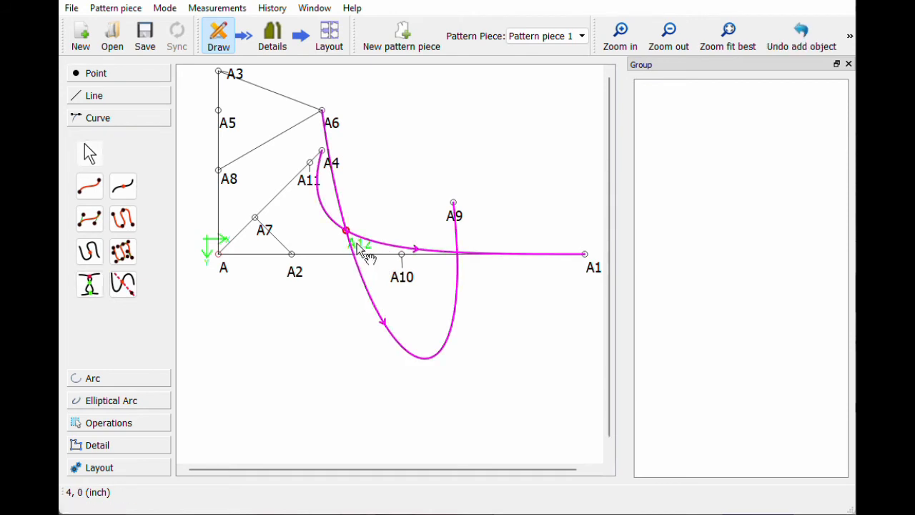
Step: Add a second intersection point, A13, for the A4–A1 and A6–A9 curves and move its label above A12's
left_click(90, 285)
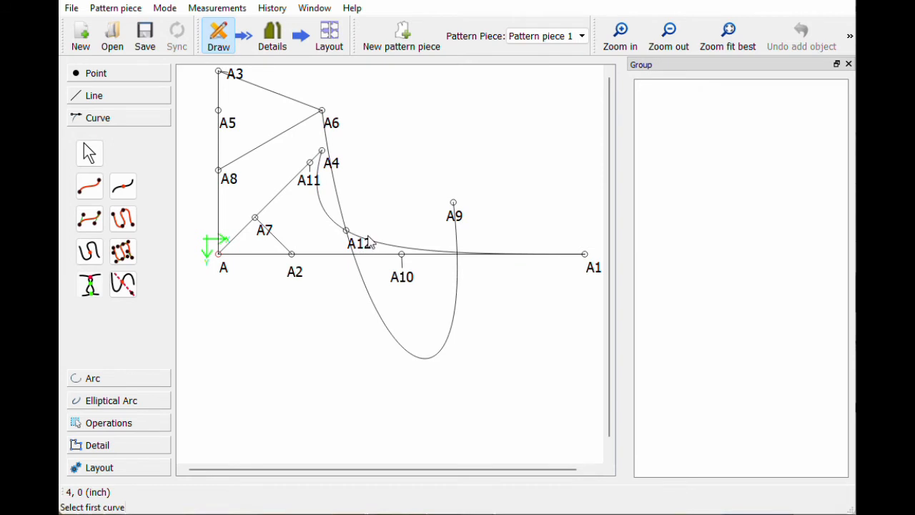
left_click(382, 247)
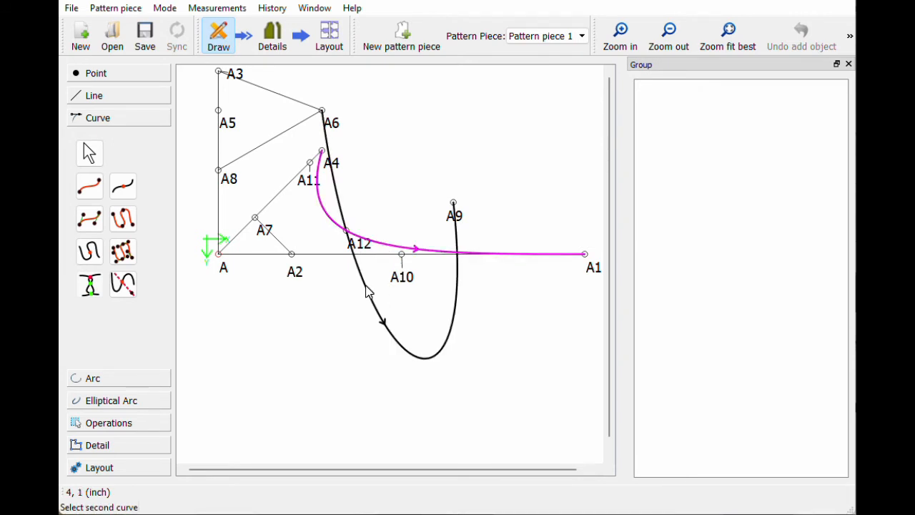
left_click(365, 289)
left_click_drag(364, 248, 365, 221)
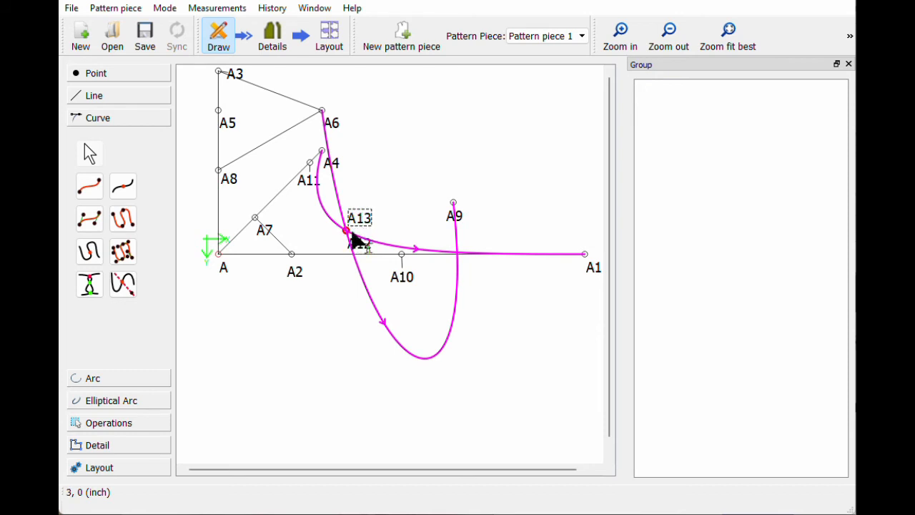
Step: Set intersection point A13's vertical correction to Lowest point and horizontal correction to Rightmost point, and adjust its label position
right_click(362, 223)
left_click(382, 228)
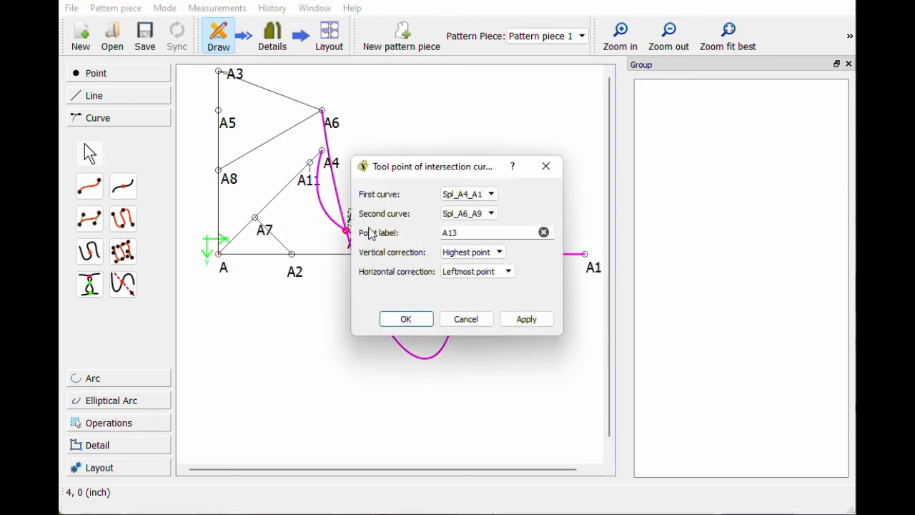
left_click_drag(396, 176, 524, 130)
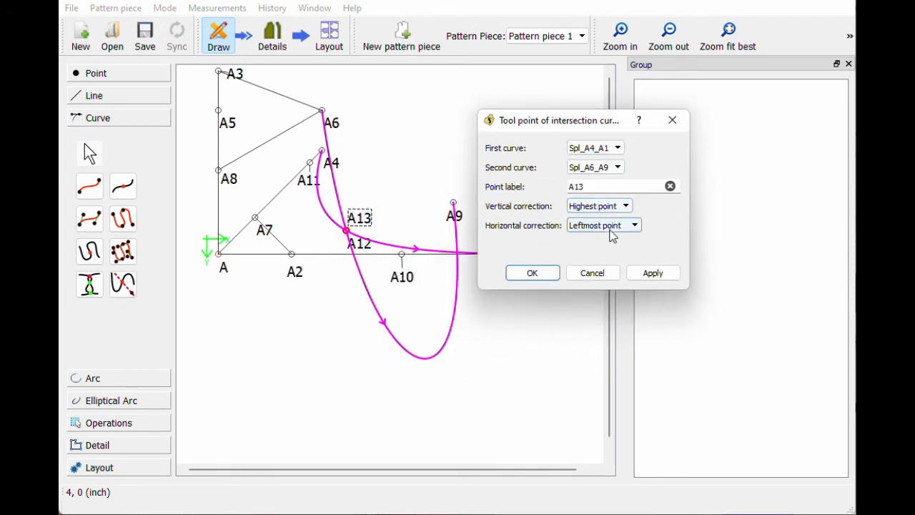
left_click(608, 207)
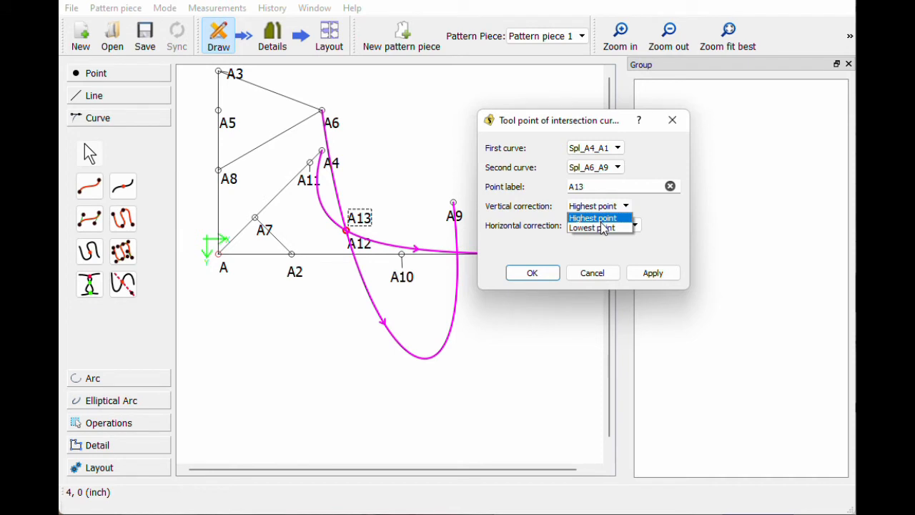
left_click(599, 227)
left_click(600, 226)
left_click(603, 250)
left_click(650, 274)
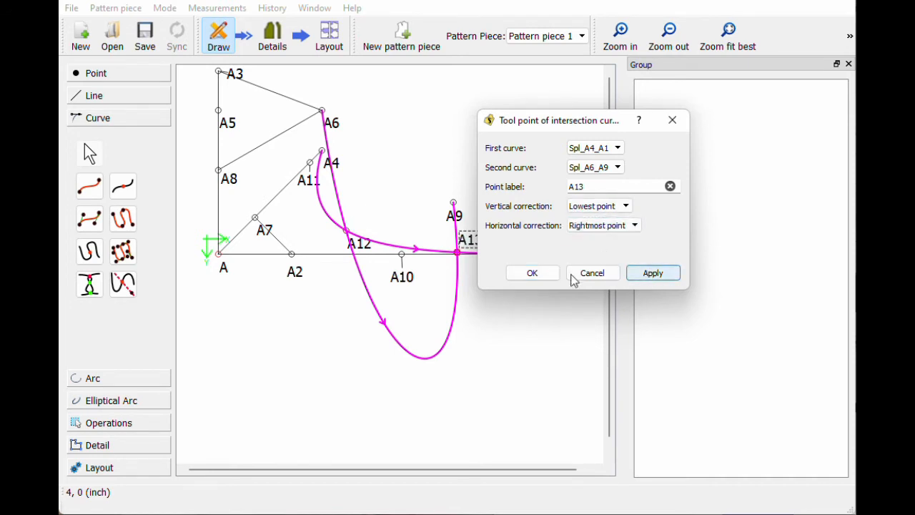
left_click(533, 272)
left_click_drag(478, 265, 475, 243)
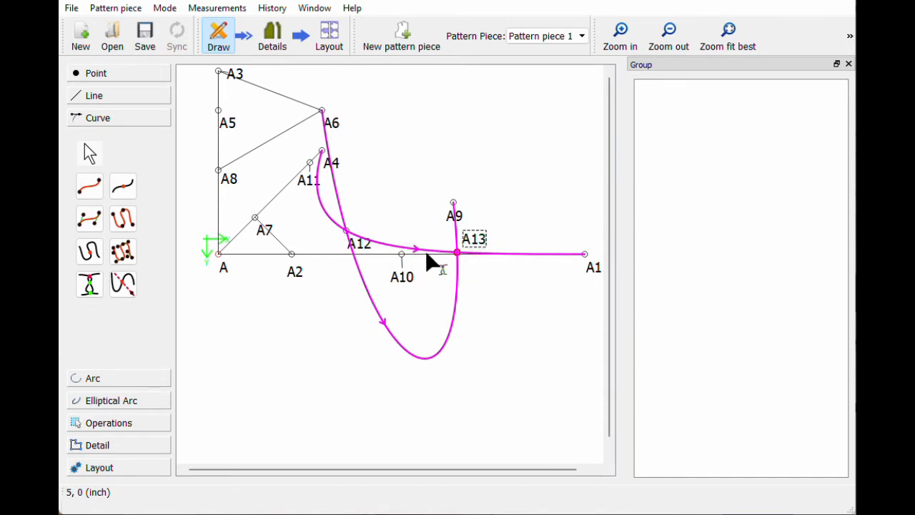
left_click(296, 326)
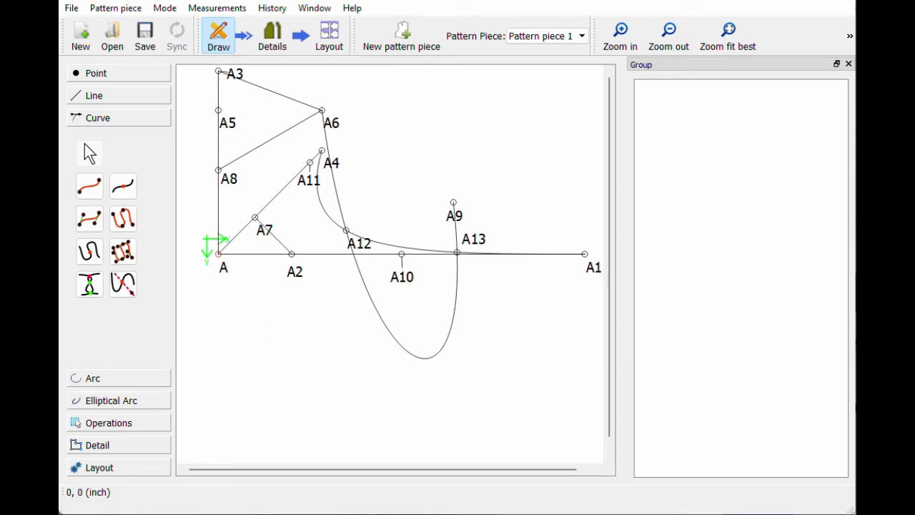
Step: Create point A14 where an axis through A10 at about 243.6° intersects the A6–A9 curve
left_click(123, 283)
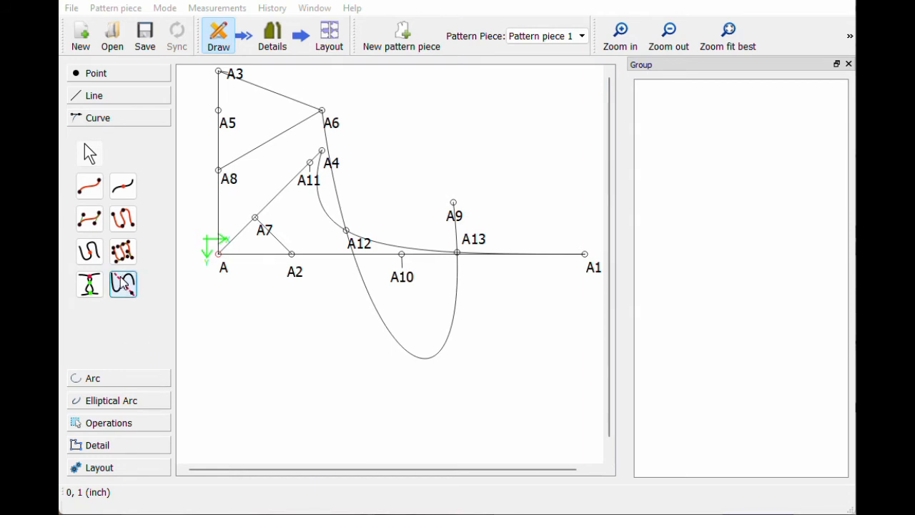
left_click(127, 295)
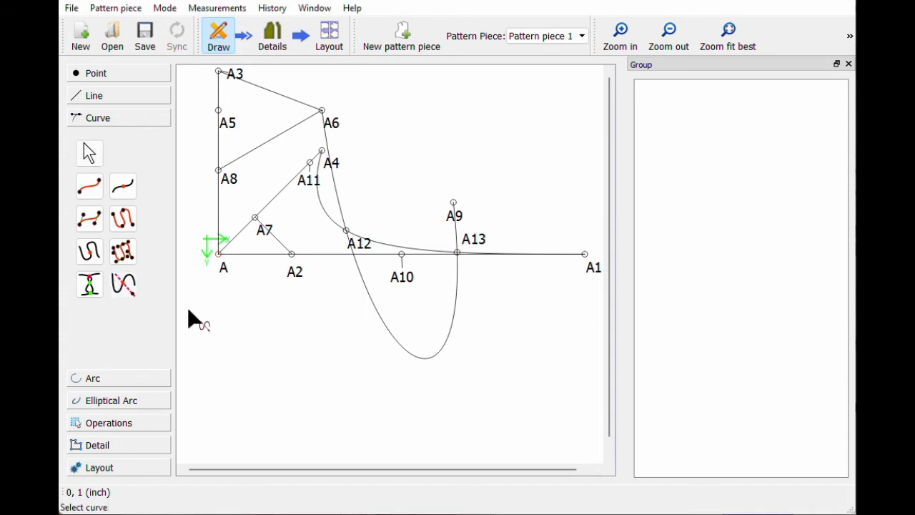
left_click(413, 356)
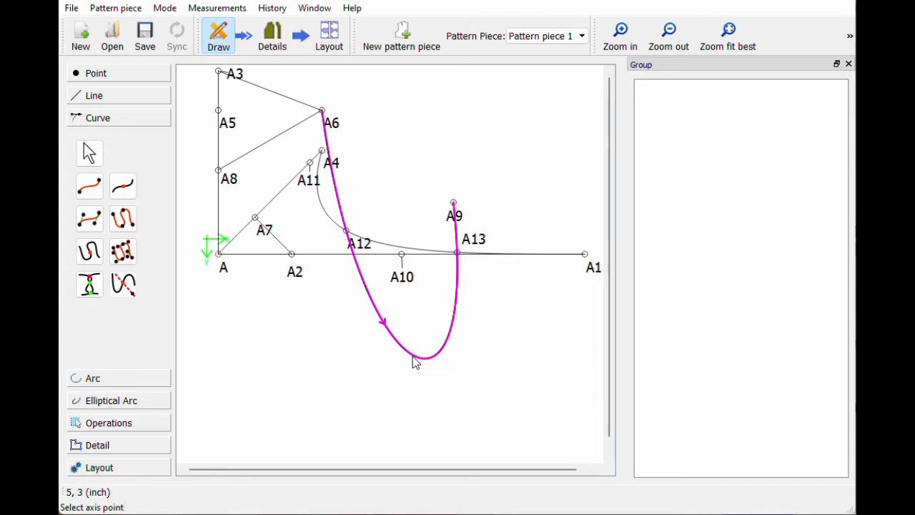
left_click(403, 280)
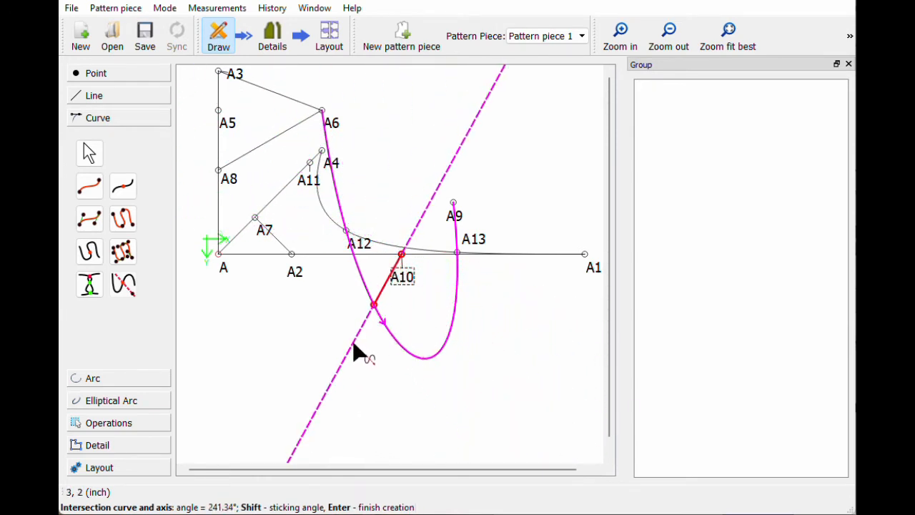
left_click(357, 357)
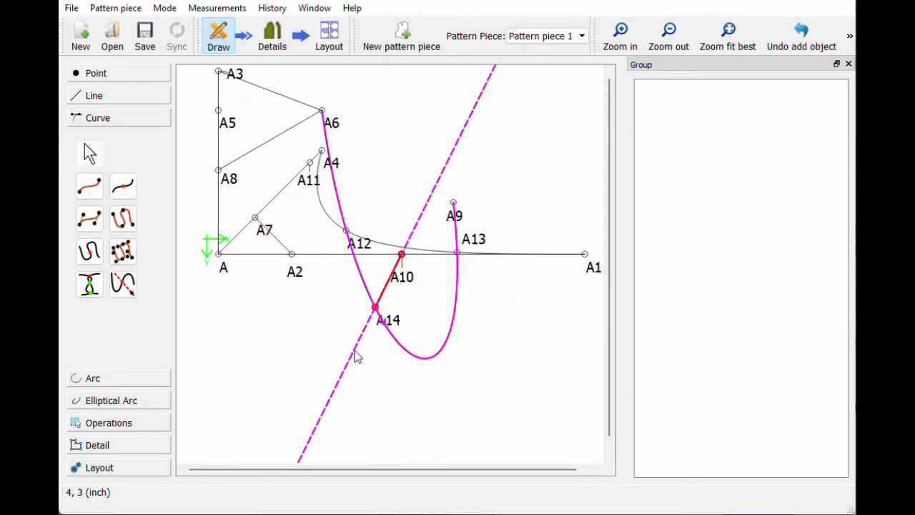
Step: Set the axis angle of point A14 to 250° and move its label just to the left of the curve
right_click(393, 325)
left_click(429, 332)
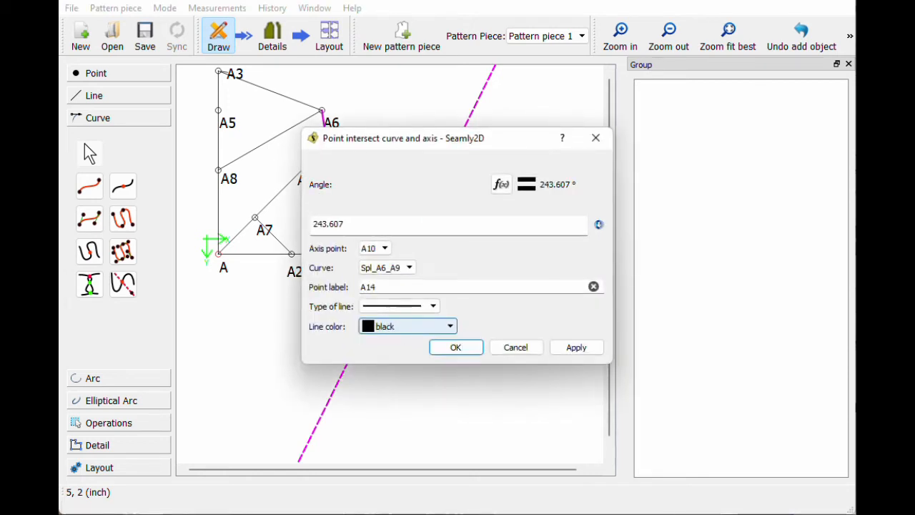
type("250")
left_click(456, 348)
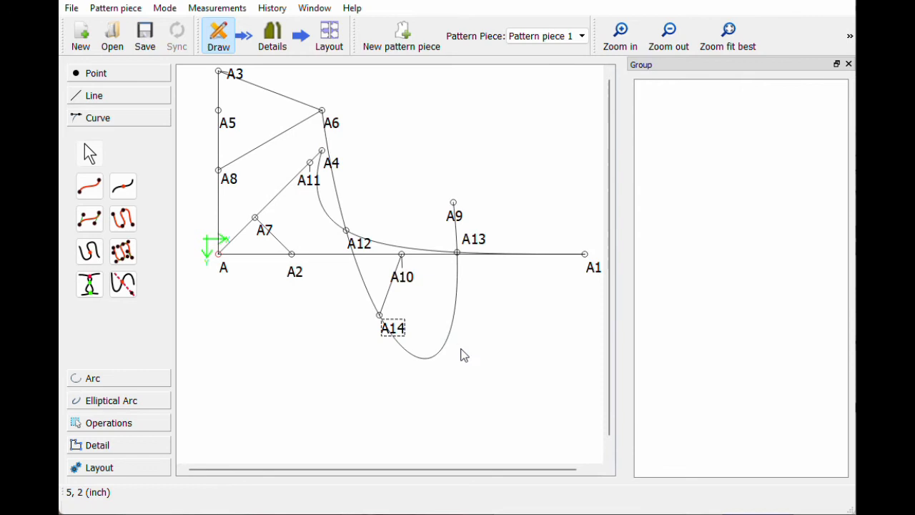
mouse_move(387, 319)
left_mouse_down()
mouse_move(381, 310)
mouse_move(390, 332)
mouse_move(383, 324)
left_mouse_up()
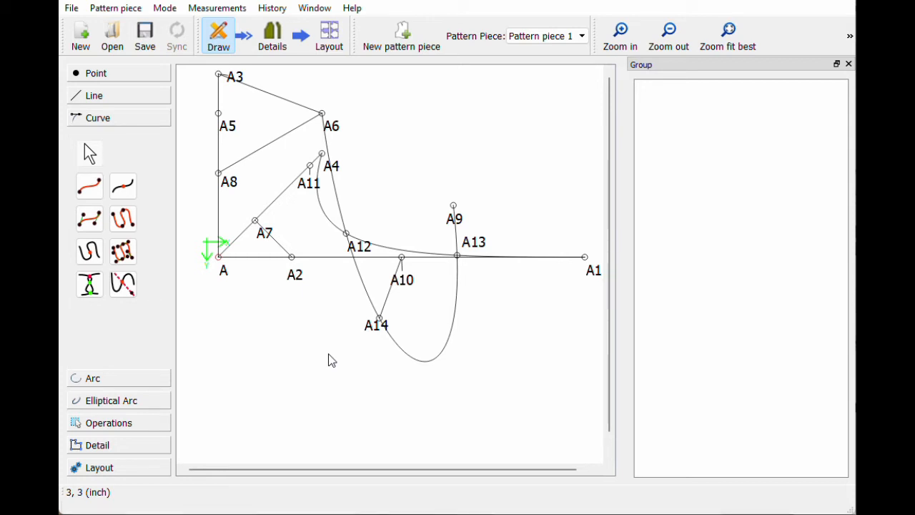
Step: Draw an arc centred on point A1 with radius 3 inches, first angle 0° and second angle 90°
left_click(88, 380)
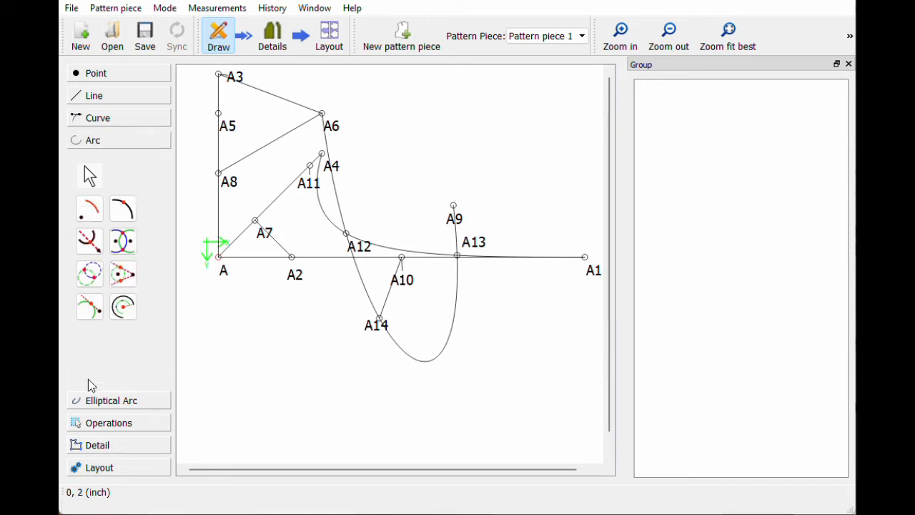
left_click(668, 43)
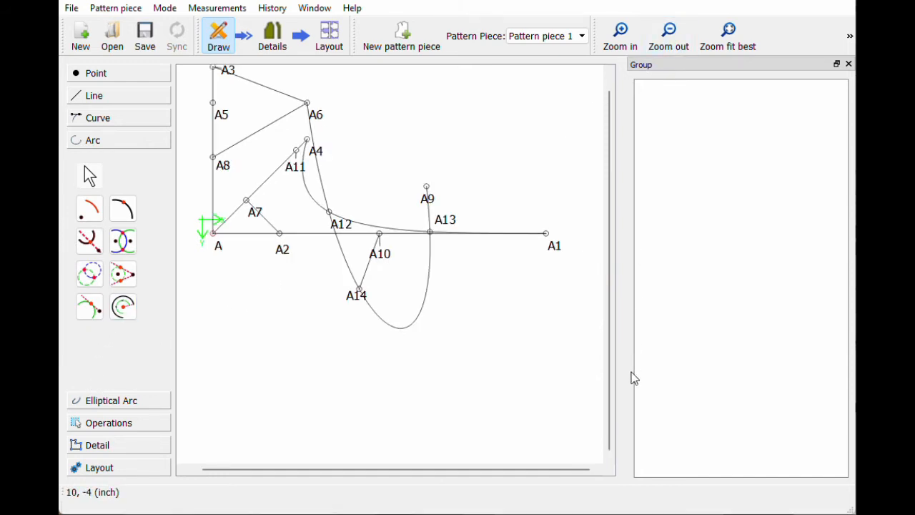
scroll(613, 367, "up", 1)
left_click(664, 41)
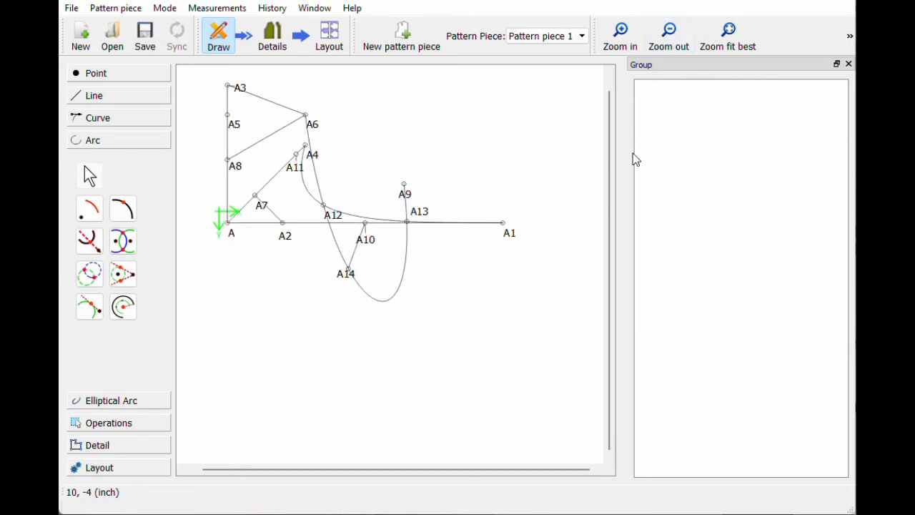
scroll(611, 118, "up", 1)
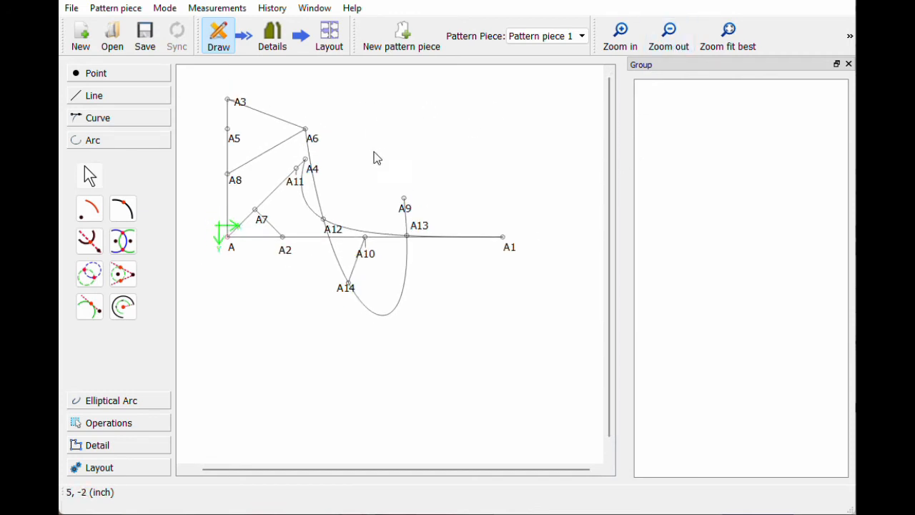
left_click(89, 207)
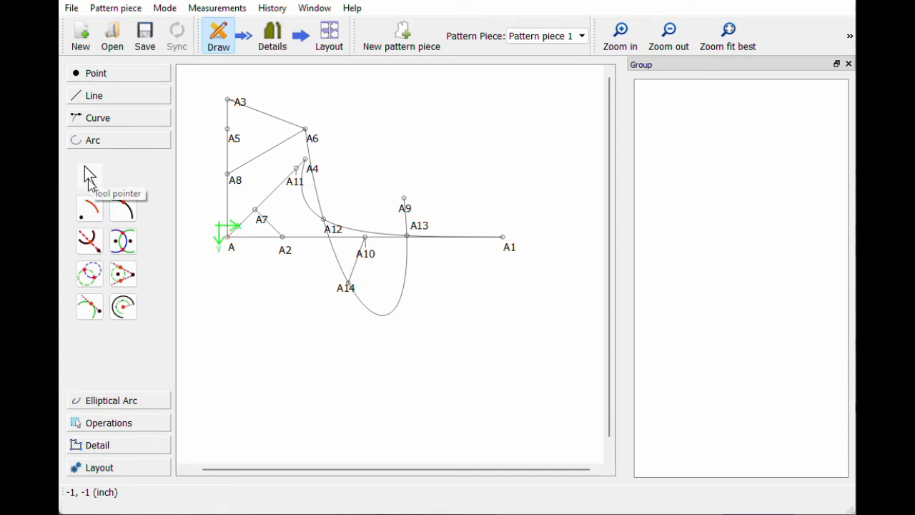
left_click(88, 216)
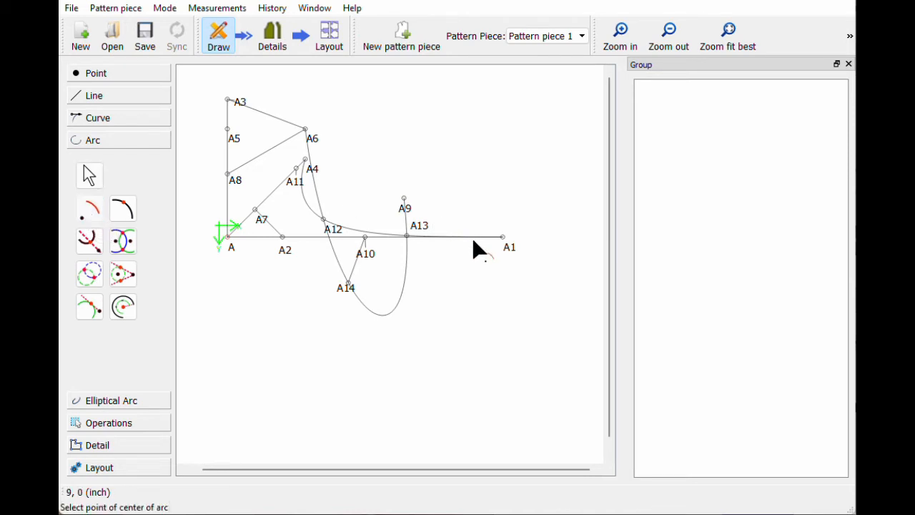
left_click(504, 243)
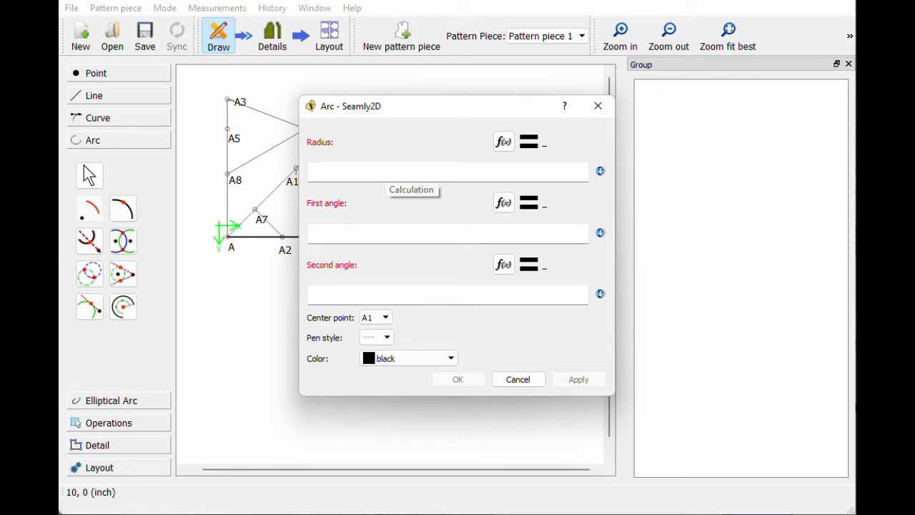
left_click(386, 171)
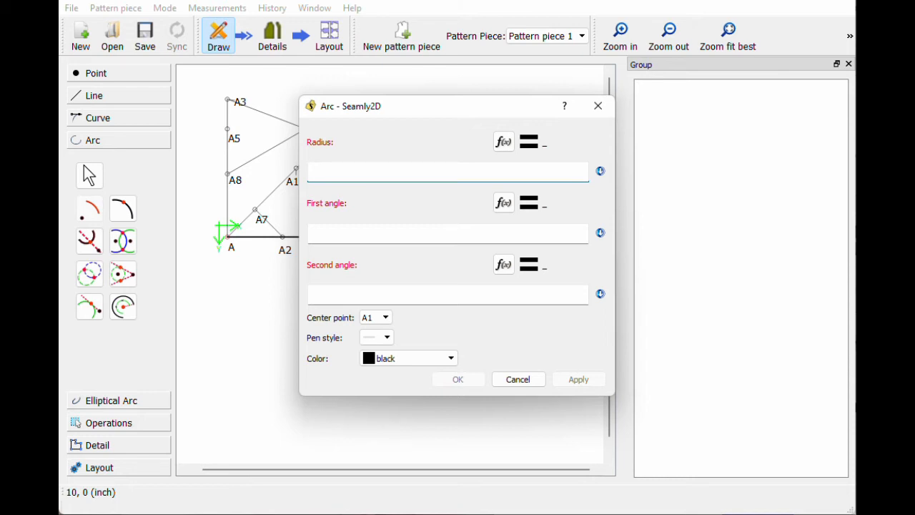
type("3")
key("Tab")
type("0")
key("Tab")
type("90")
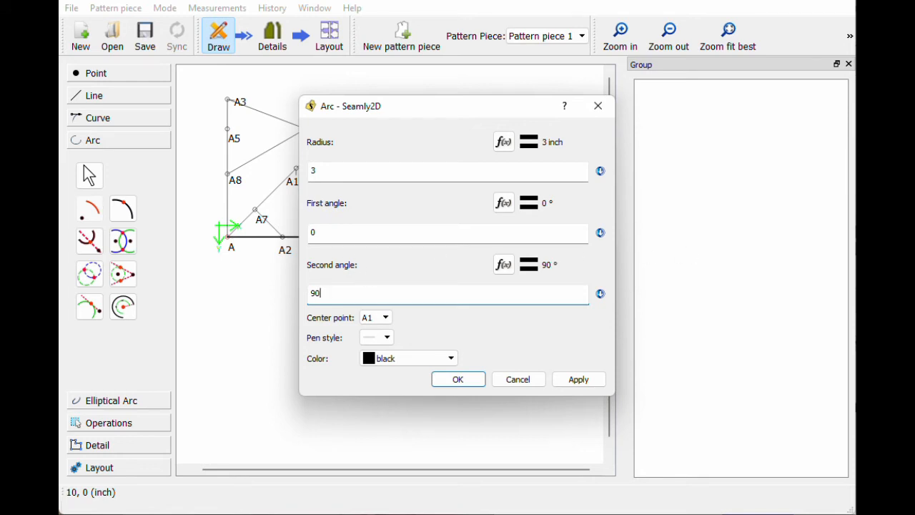
left_click(456, 379)
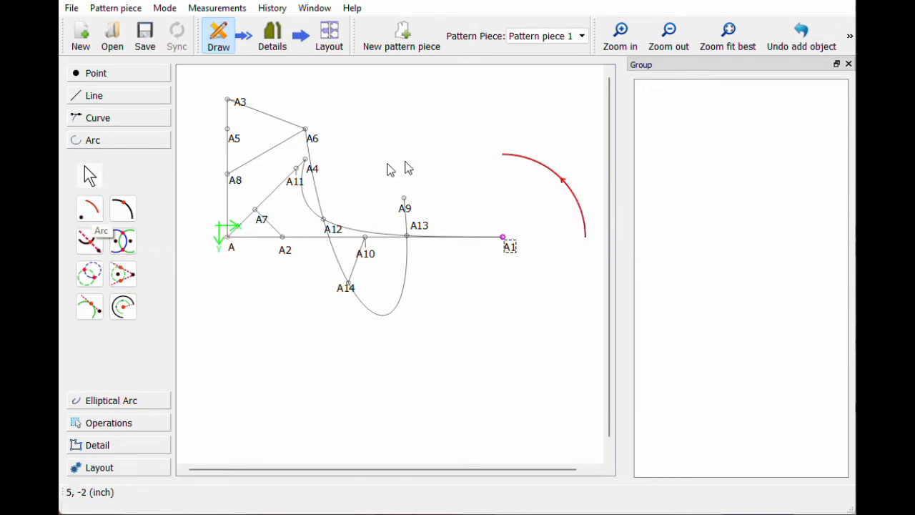
Step: Set the second angle of the arc centred on A1 to 180°
right_click(531, 164)
left_click(568, 169)
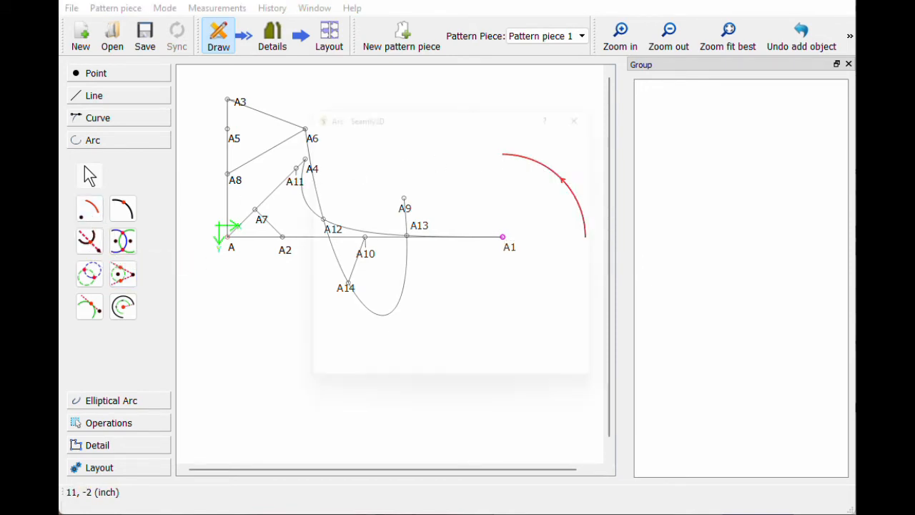
left_click_drag(325, 293, 304, 298)
type("180")
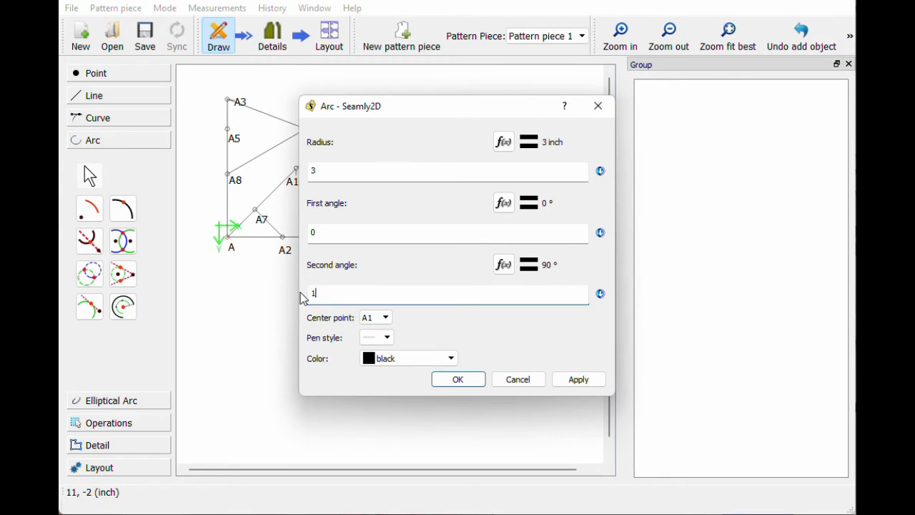
left_click(455, 378)
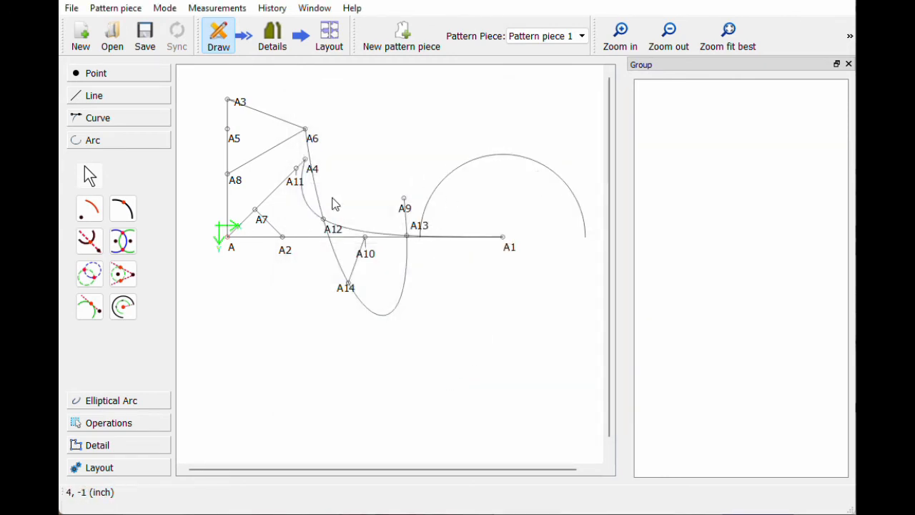
Step: Segment the arc around A1 with a new point at a length of 5 inches and move its label just below the arc
left_click(122, 214)
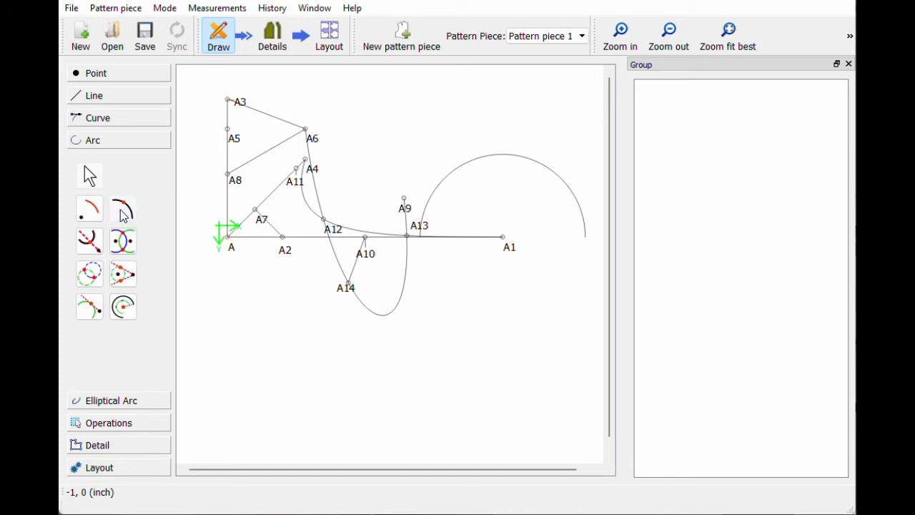
left_click(502, 154)
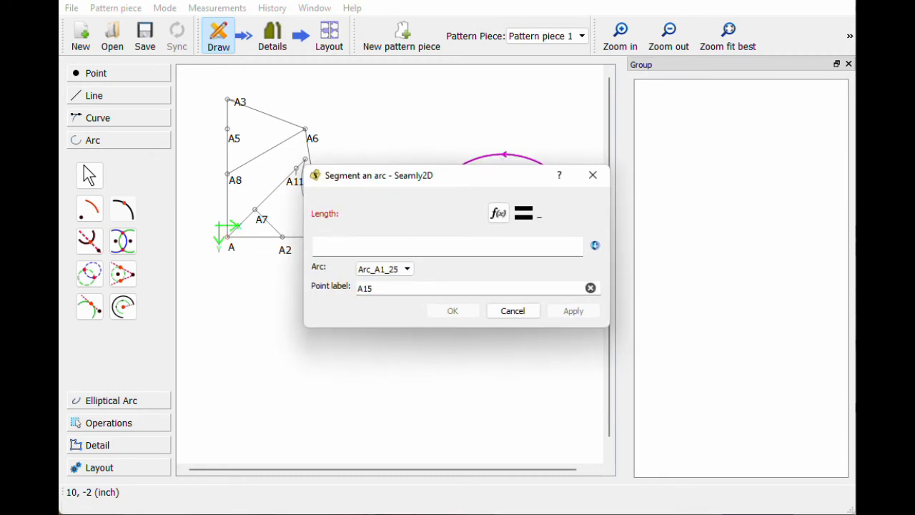
type("5")
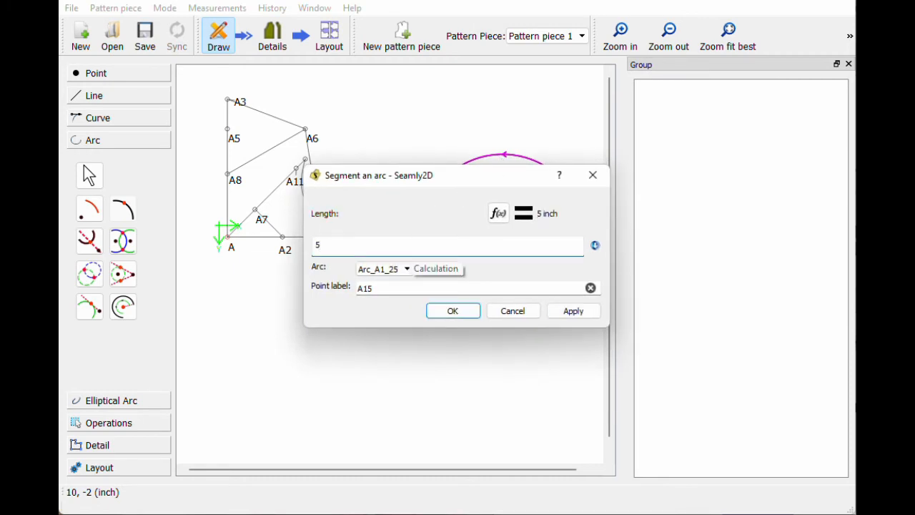
left_click(452, 311)
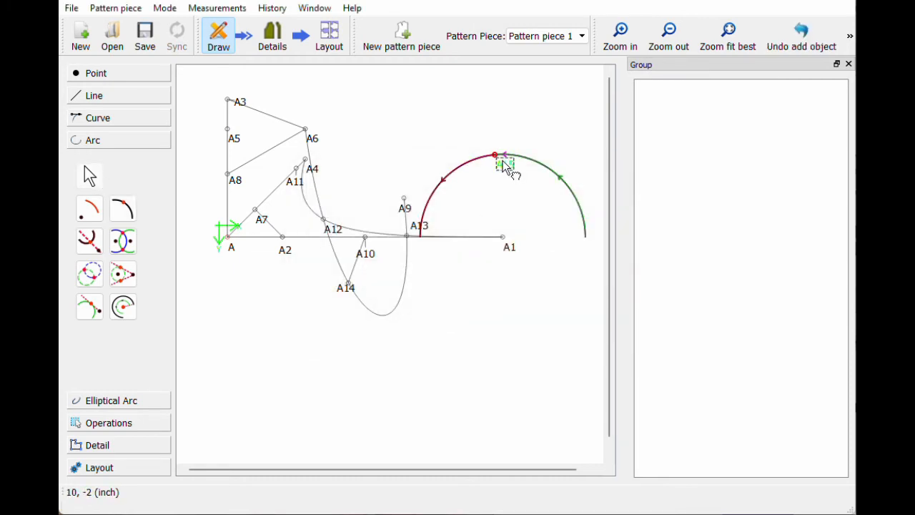
left_click_drag(503, 160, 491, 168)
Step: Set the segment length of point A15 to the formula Arc_A1_25/2
right_click(496, 172)
left_click(536, 180)
left_click_drag(328, 246, 289, 236)
type("Arc_A1_25")
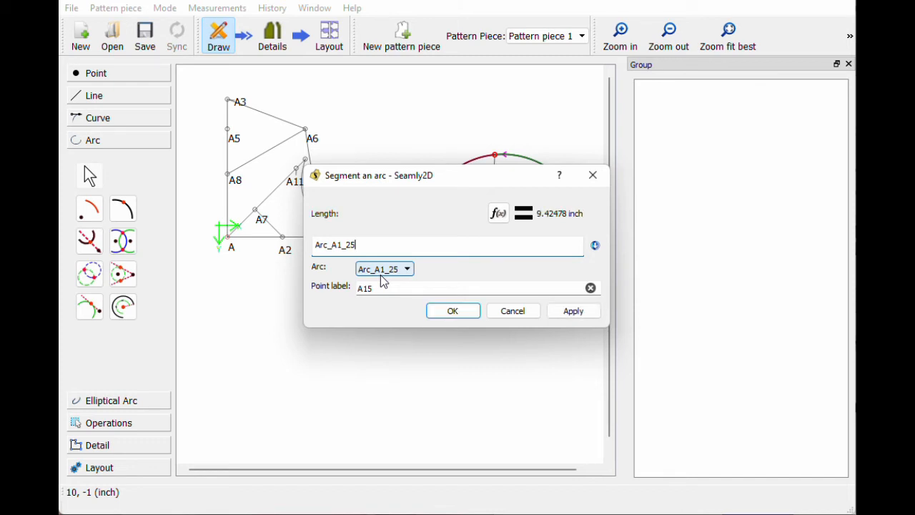
type("/2")
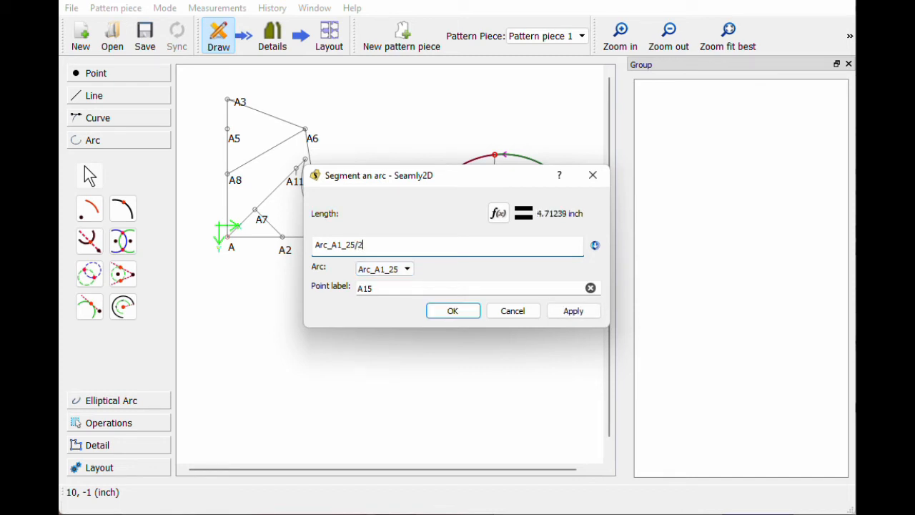
left_click(450, 316)
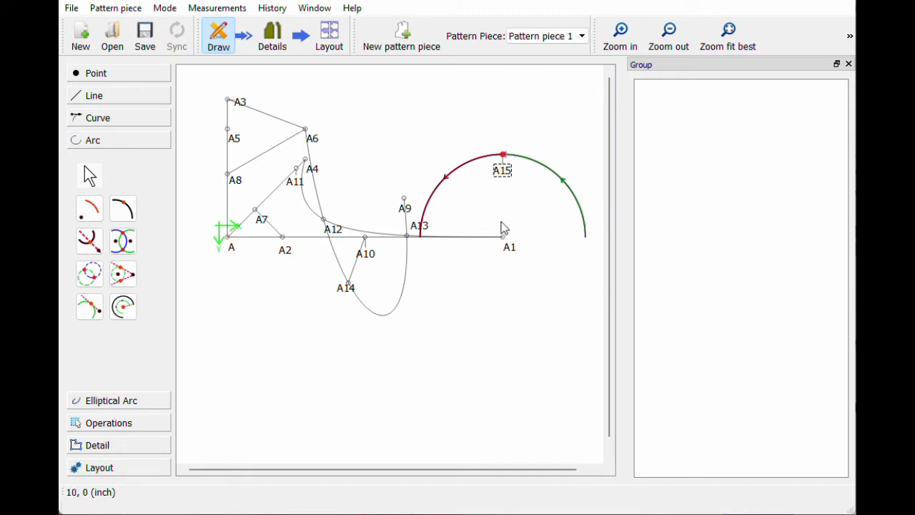
Step: Create a point where a nearly horizontal axis through A9, at about 0.02°, intersects the arc around A1
left_click(87, 243)
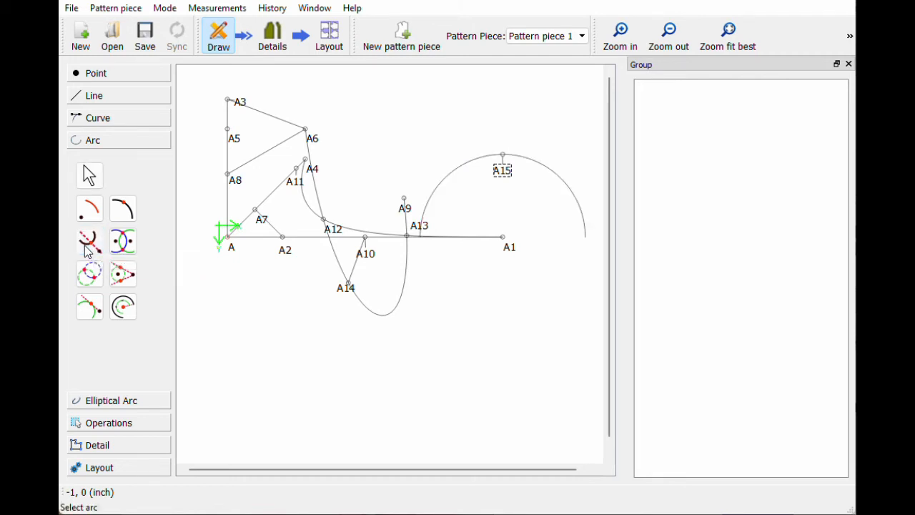
left_click(541, 169)
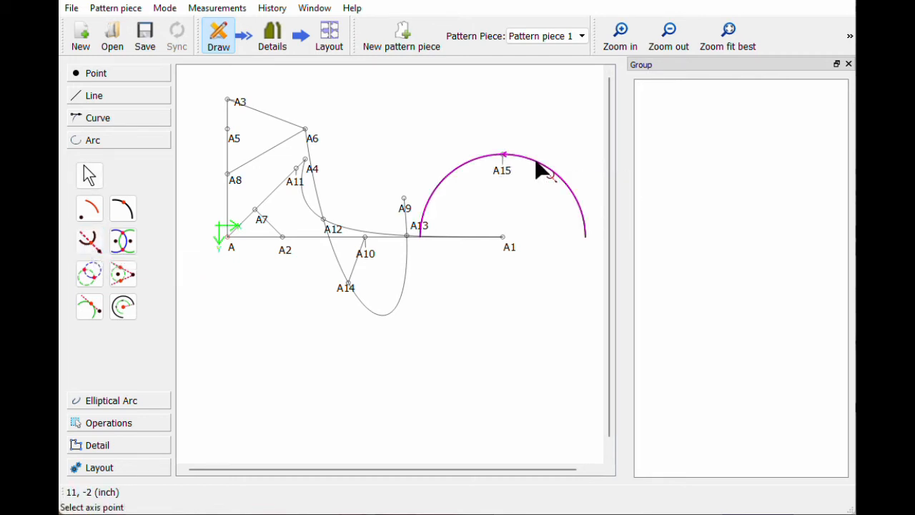
left_click(405, 208)
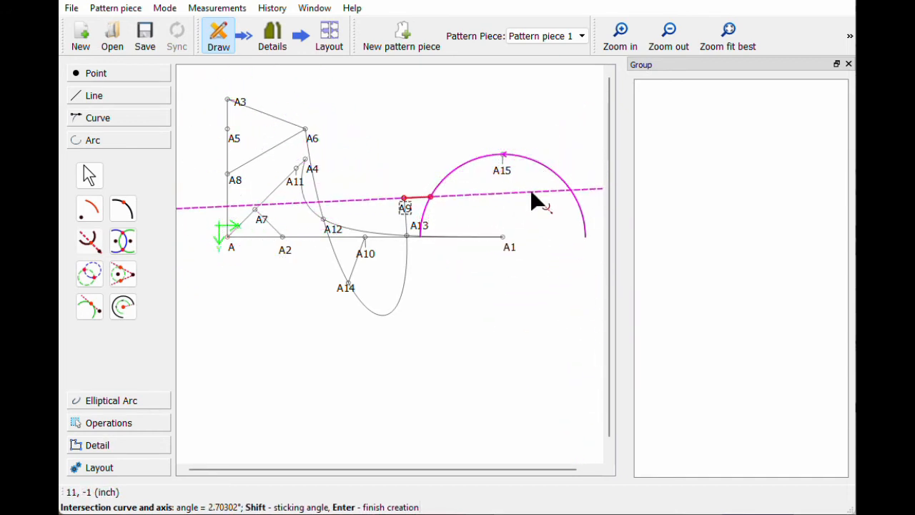
left_click(522, 208)
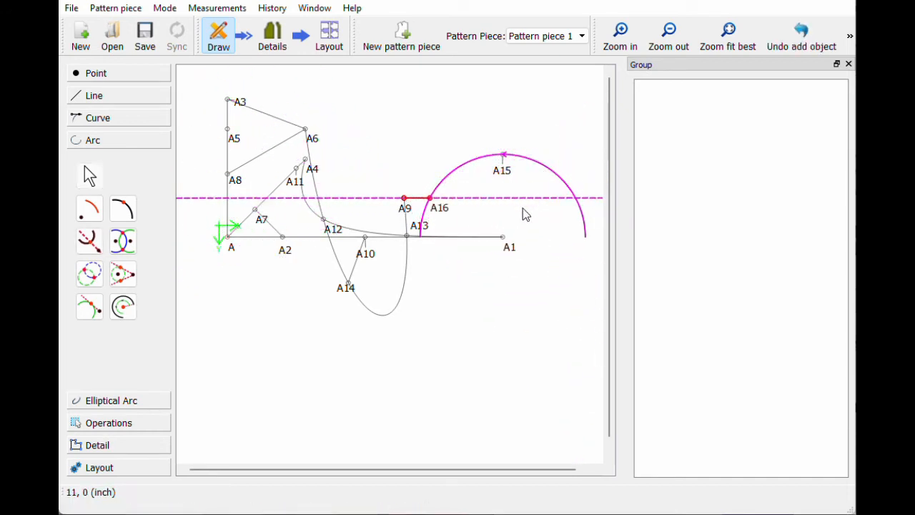
Step: Set the axis angle of point A16 to 0° and move its label to the right of the point
right_click(442, 213)
left_click(481, 220)
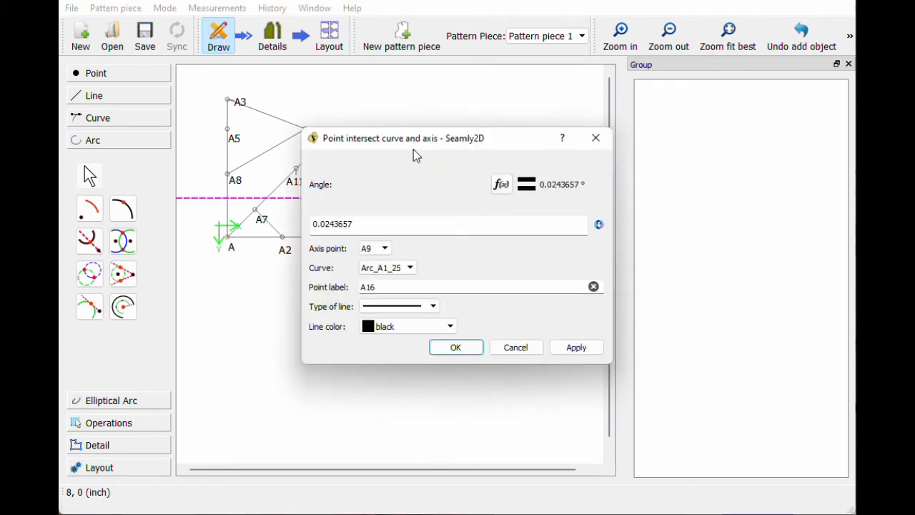
left_click_drag(413, 149, 443, 236)
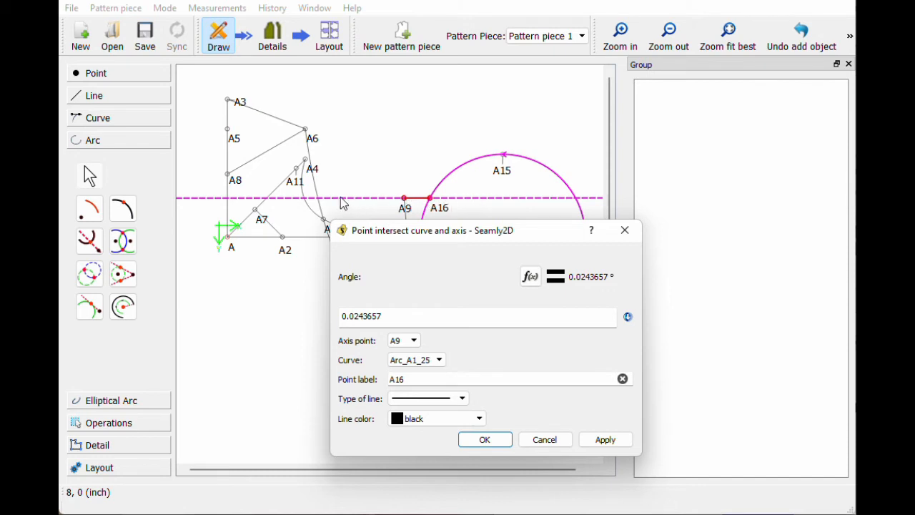
left_click_drag(387, 317, 342, 316)
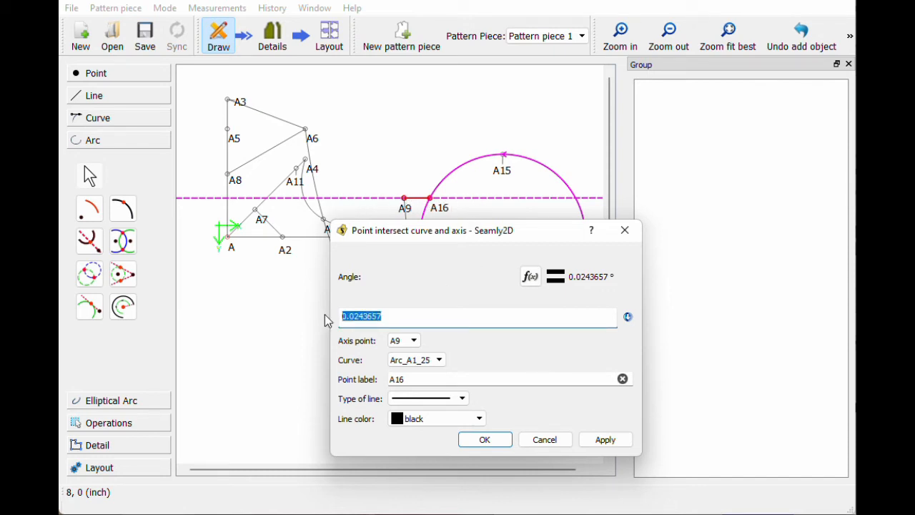
type("0")
left_click(484, 440)
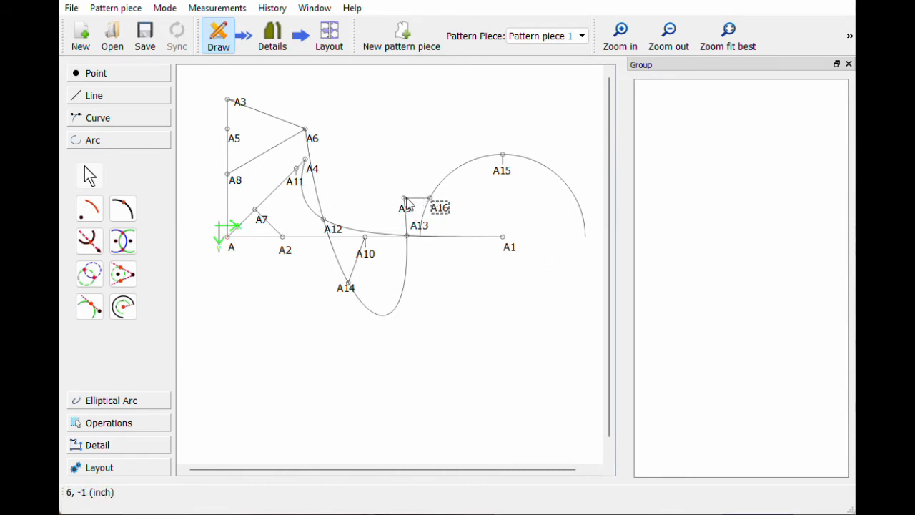
left_click_drag(439, 206, 449, 199)
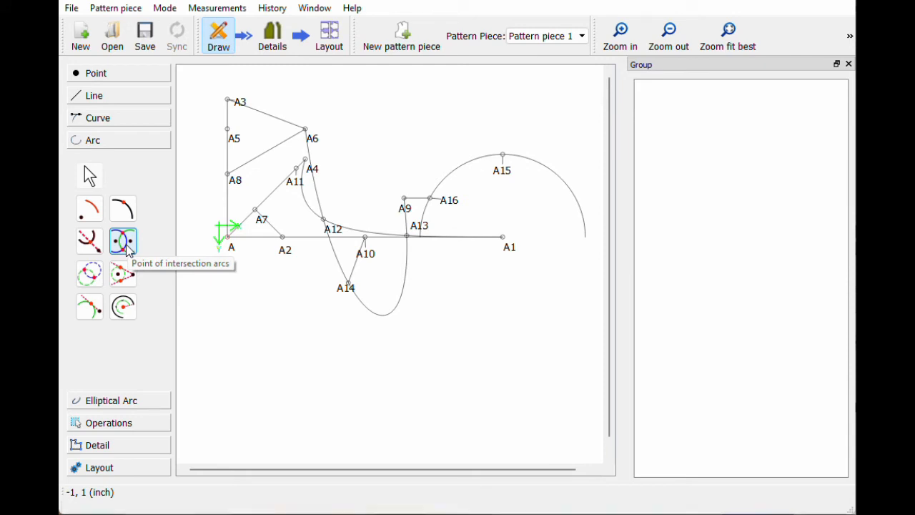
Step: Draw an arc centred on point A10 with radius 5 inches, first angle 0° and second angle 90°
left_click(92, 218)
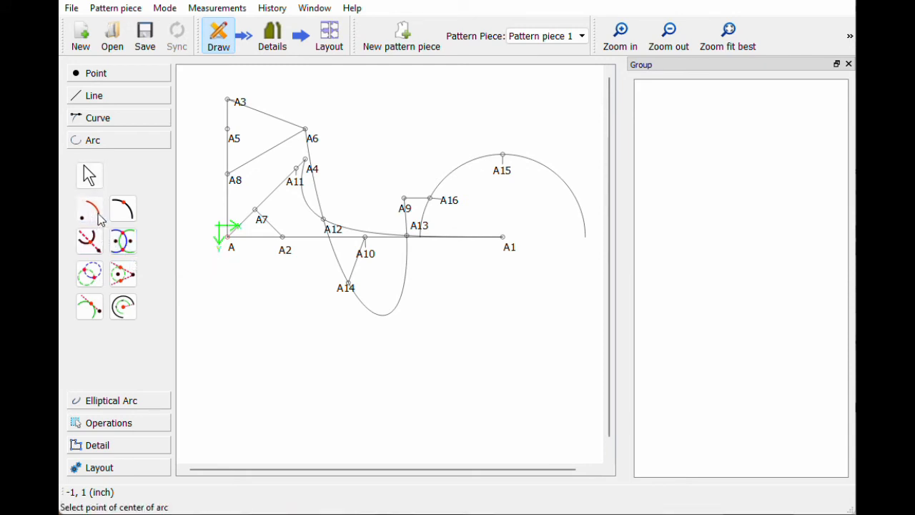
left_click(367, 250)
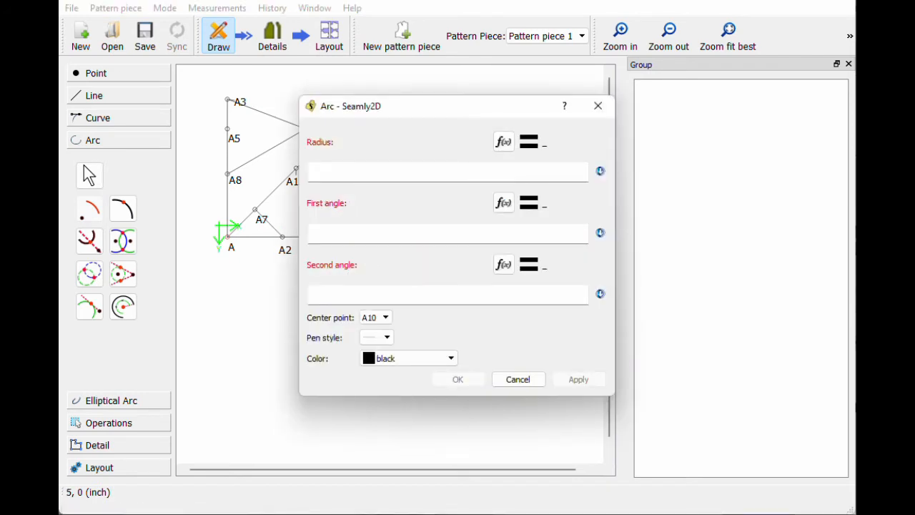
key("Tab")
key("Tab")
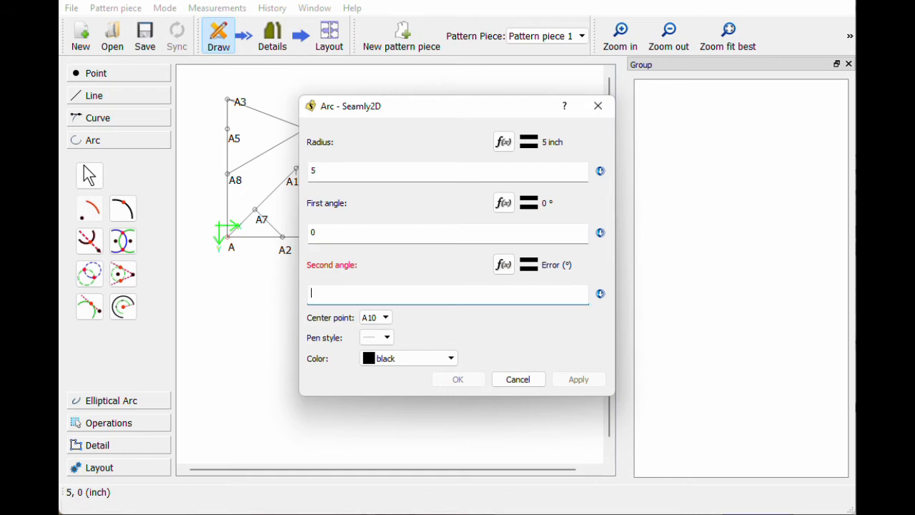
type("90")
left_click(454, 379)
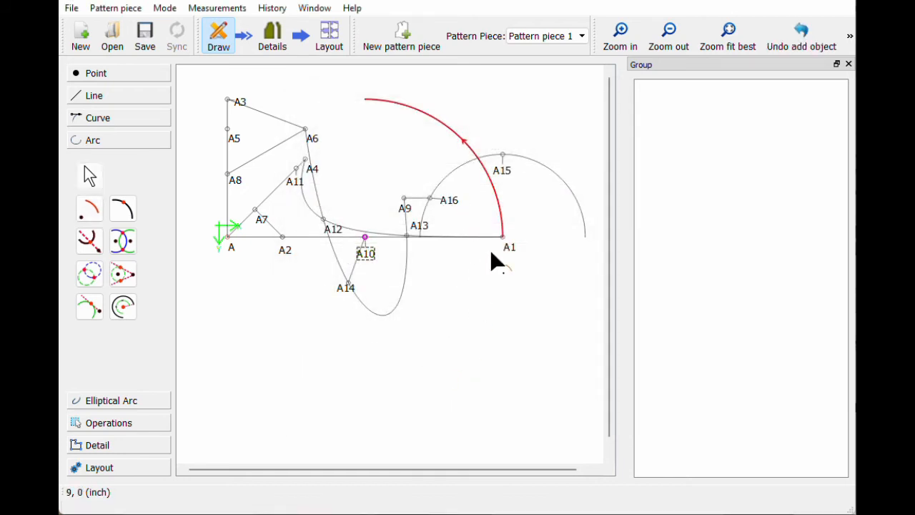
Step: Create an intersection point of the A10-centred and A1-centred arcs and move its label just below the point
left_click(124, 245)
left_click(468, 150)
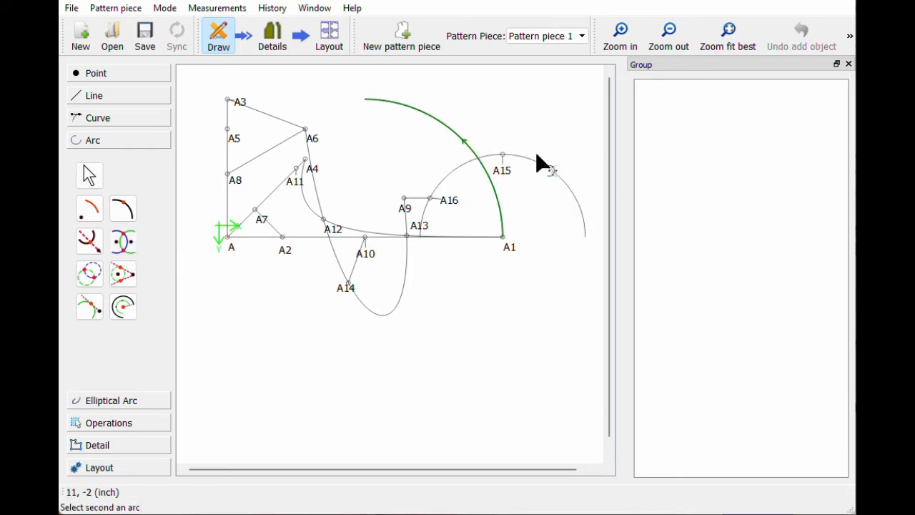
left_click(537, 163)
left_click_drag(496, 166, 483, 167)
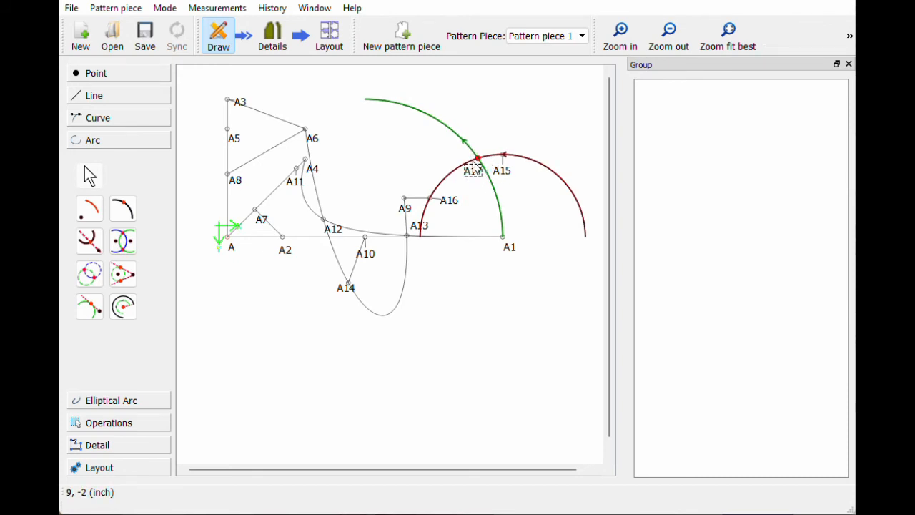
Step: Set the second angle of the A10-centred arc to 360° to make it a full circle
left_click(509, 320)
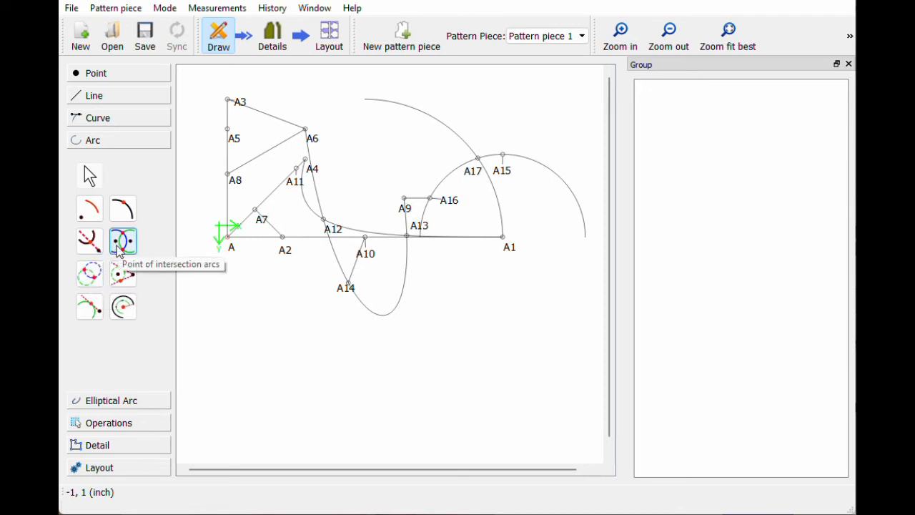
right_click(461, 140)
left_click(469, 149)
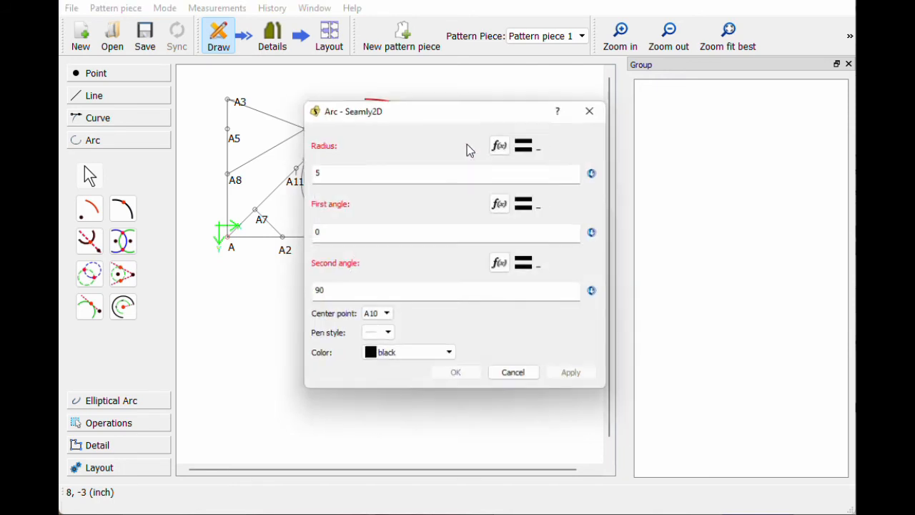
double_click(315, 293)
type("360")
left_click(457, 379)
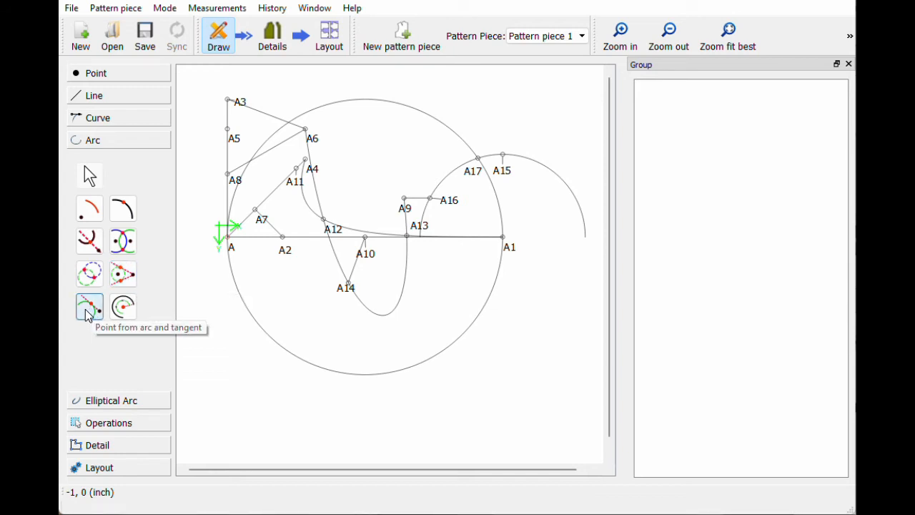
Step: Delete intersection point A17 and the full circle centred on A10
left_click(123, 309)
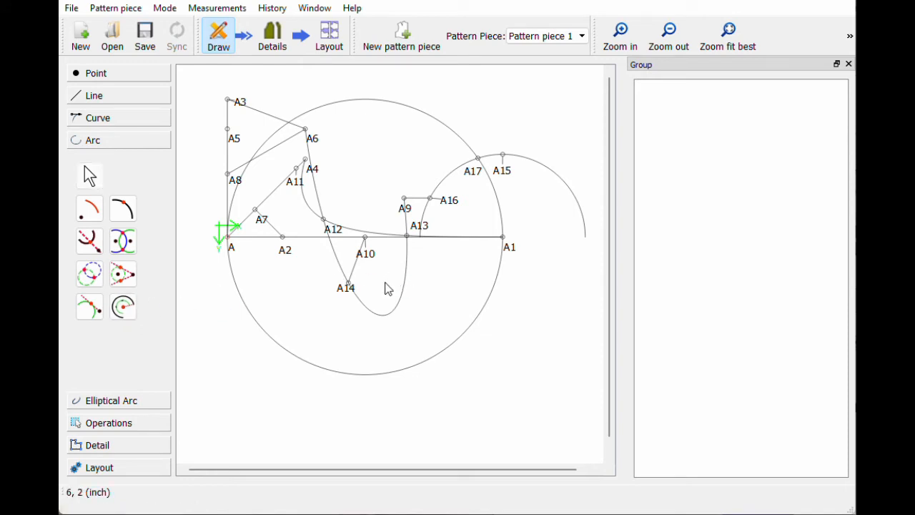
left_click(488, 306)
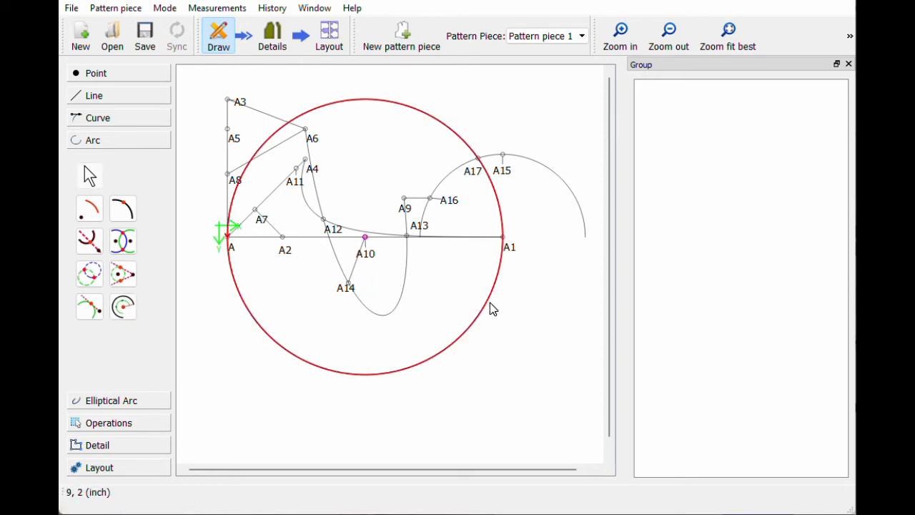
left_click(478, 173)
key("Delete")
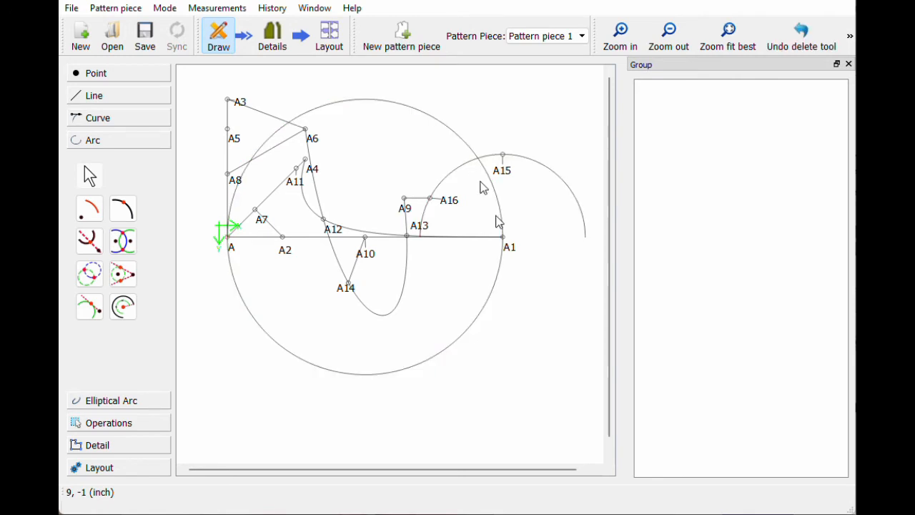
left_click(499, 268)
key("Delete")
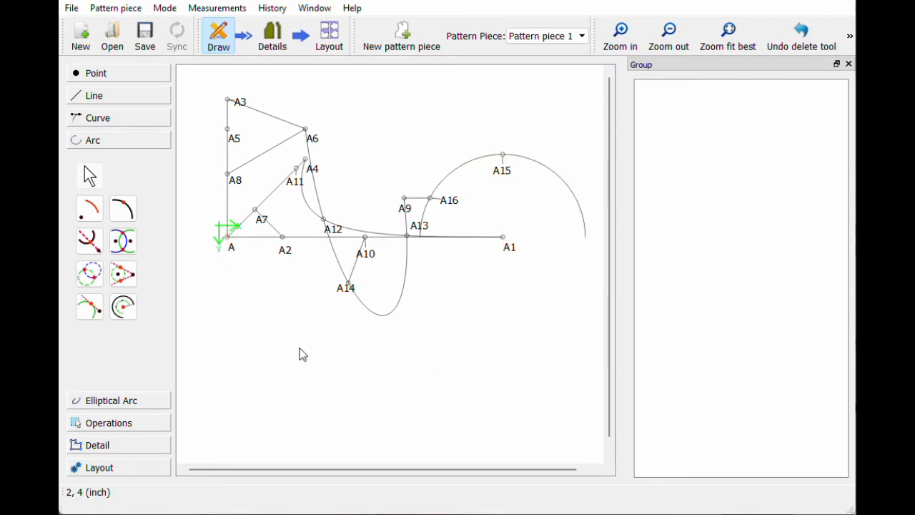
Step: Draw an arc by length centred on point A1 with radius 5 inches, first angle 0° and length 10 inches
left_click(126, 313)
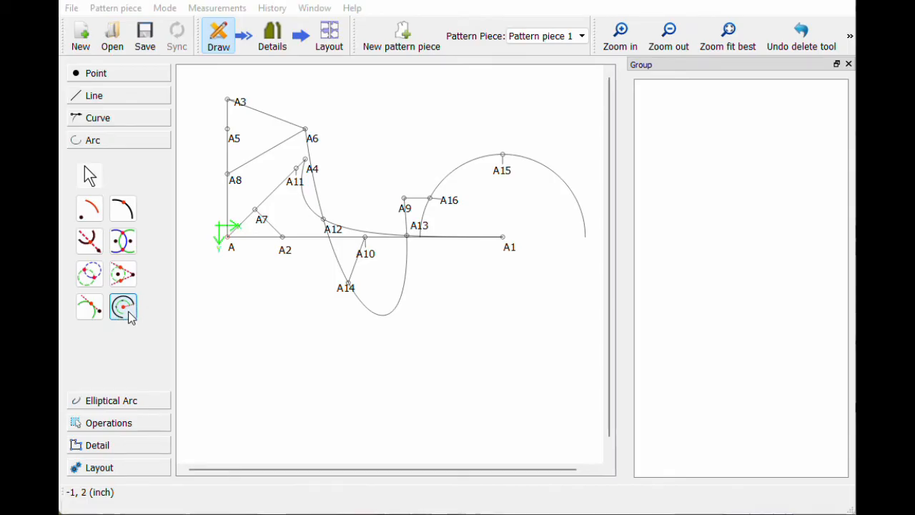
left_click(509, 248)
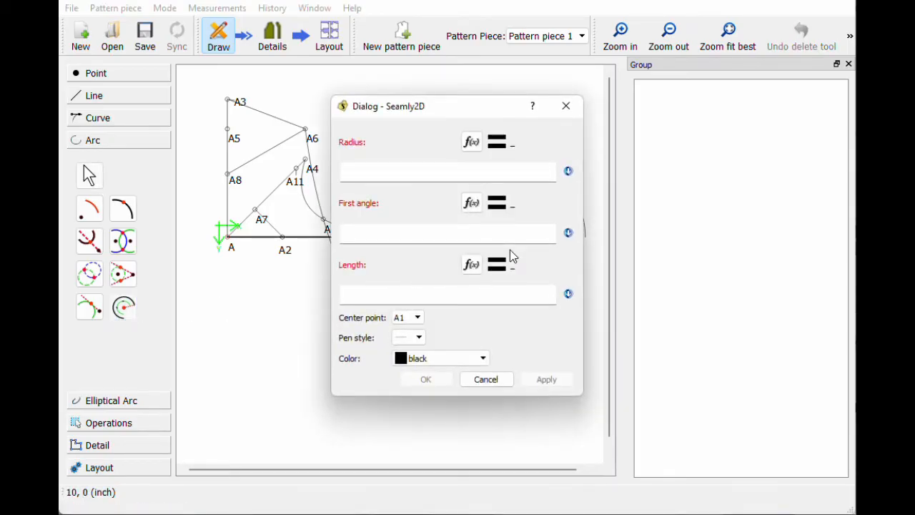
type("5")
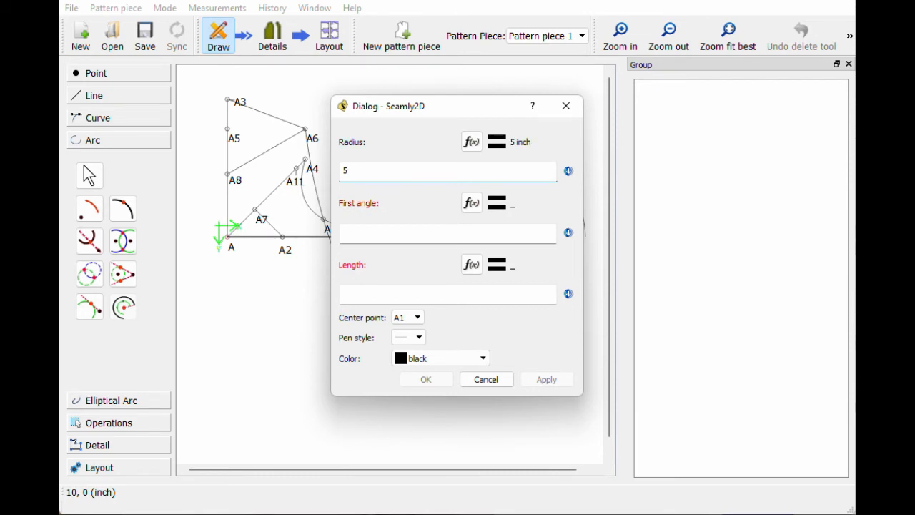
left_click(344, 232)
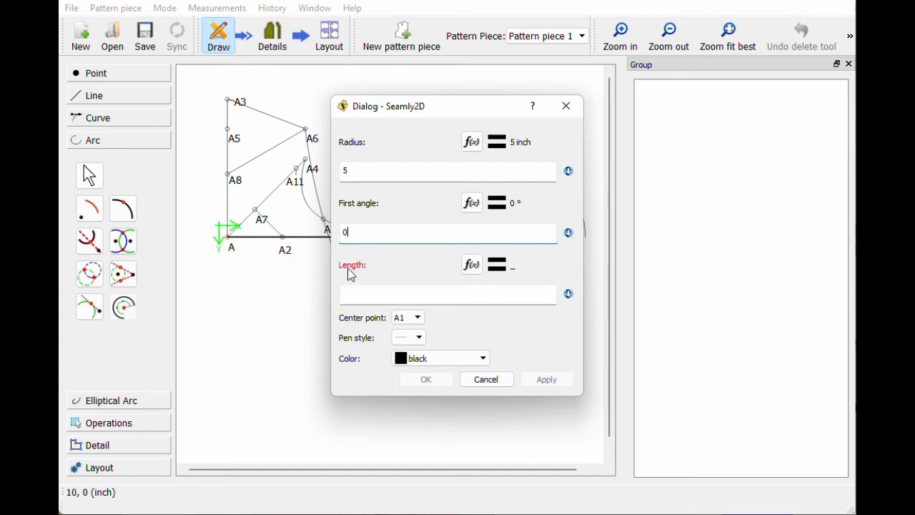
left_click(344, 293)
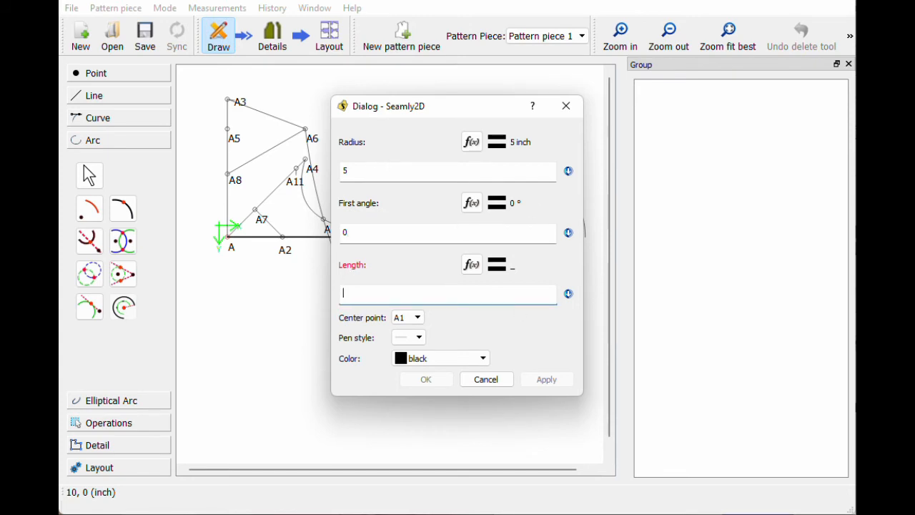
type("10")
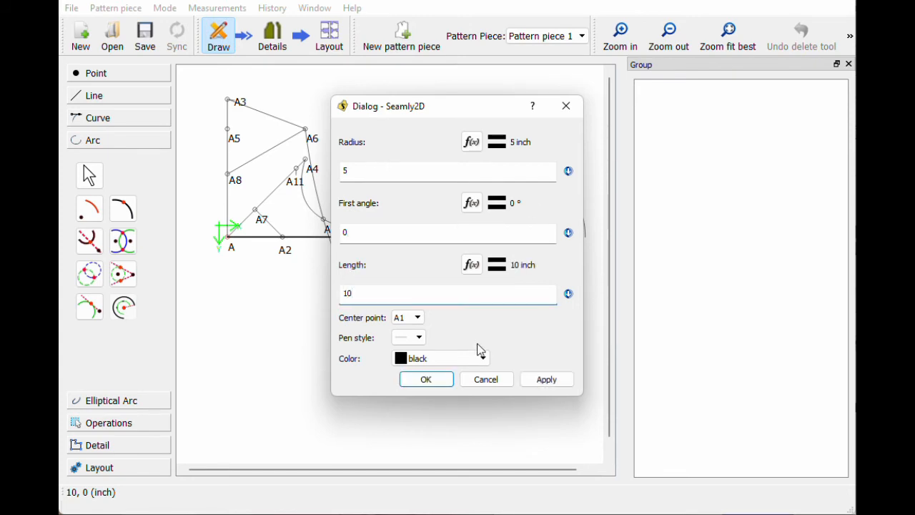
left_click(420, 381)
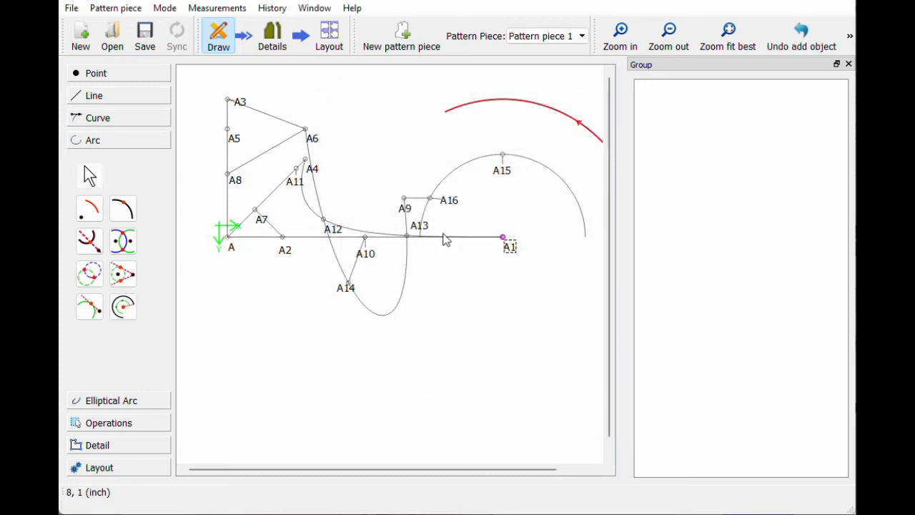
left_click_drag(467, 470, 498, 471)
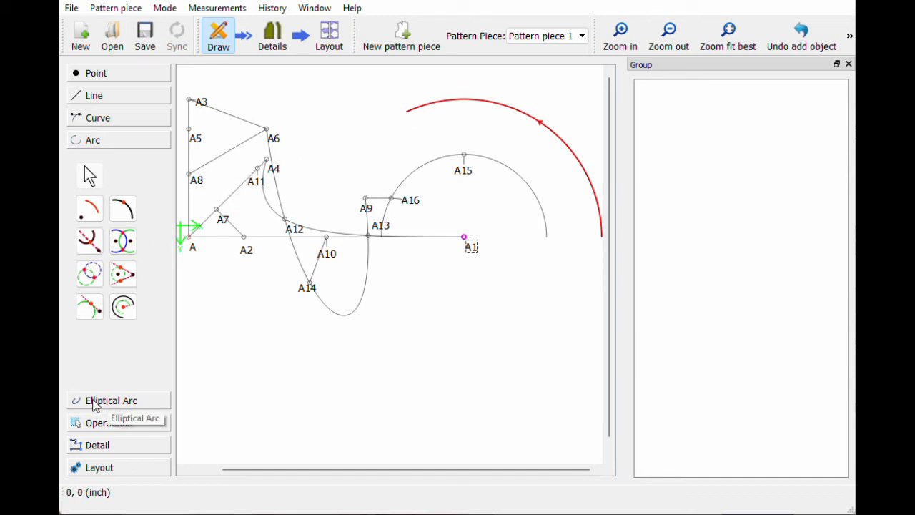
left_click(95, 402)
left_click(91, 238)
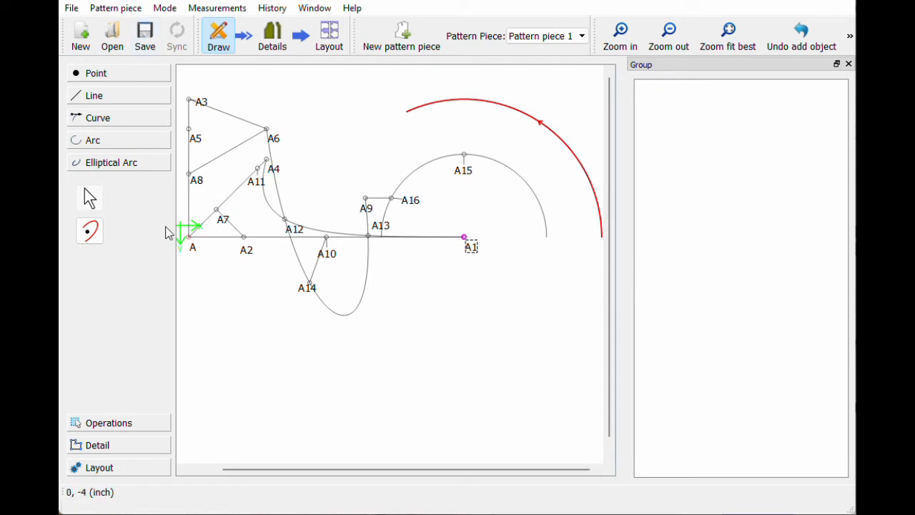
left_click(103, 424)
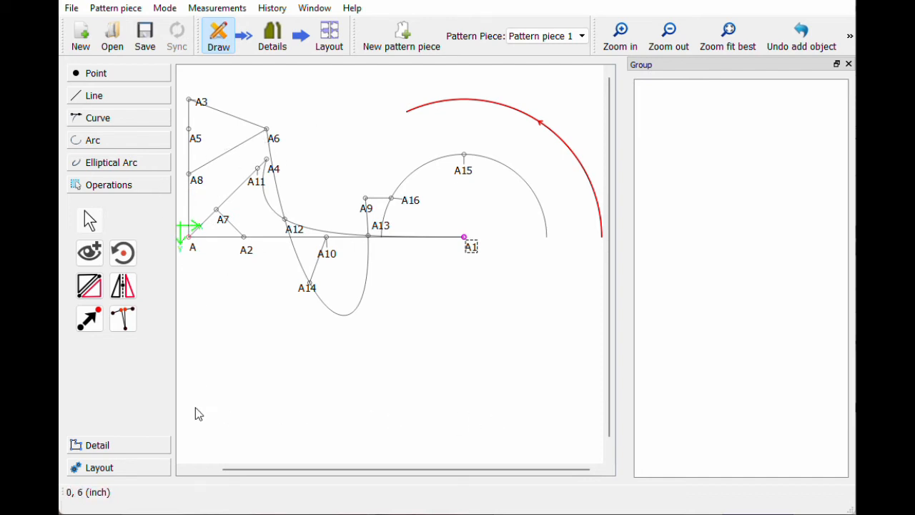
Step: Create a point 7 inches from point A at an angle of 270°
left_click(149, 77)
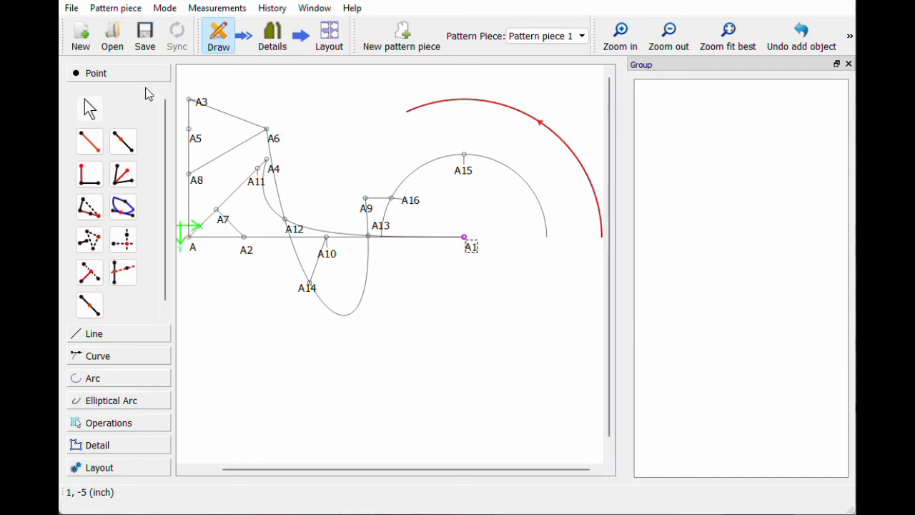
left_click(89, 147)
left_click(189, 237)
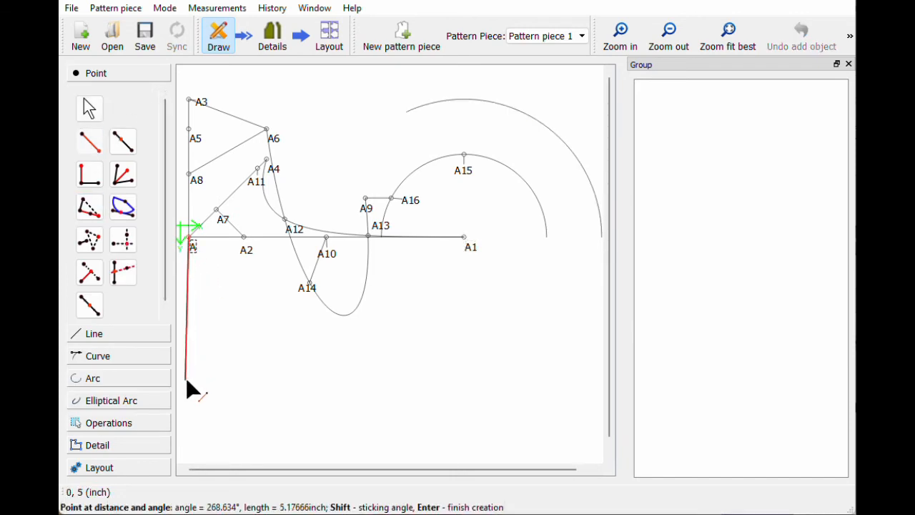
left_click(193, 407)
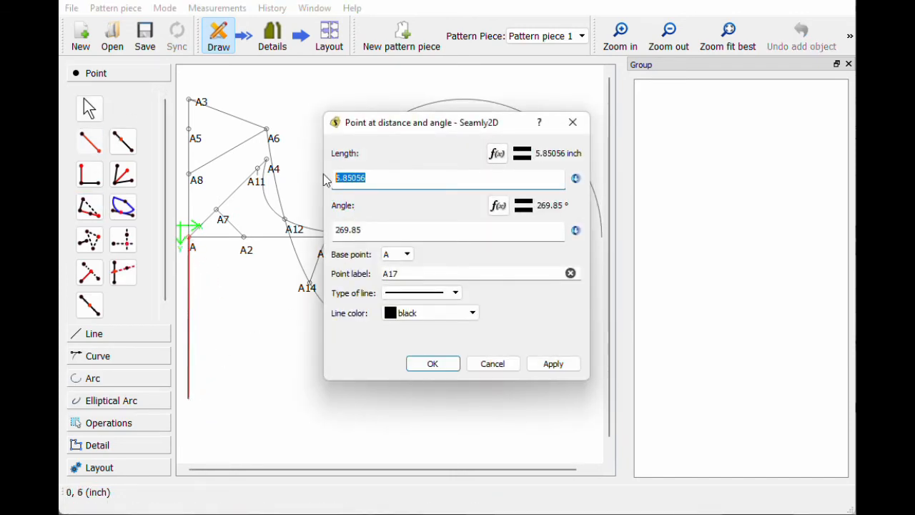
type("7")
key("Tab")
type("270")
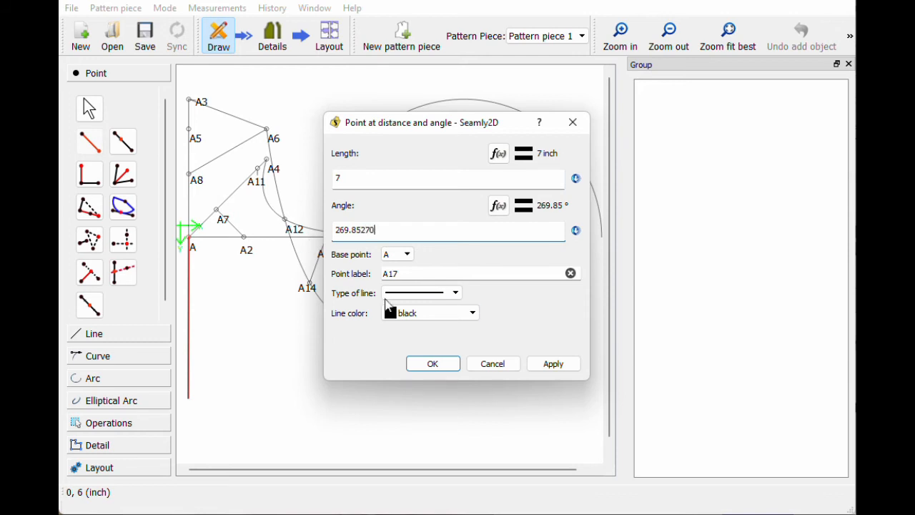
key("ctrl+a")
type("270")
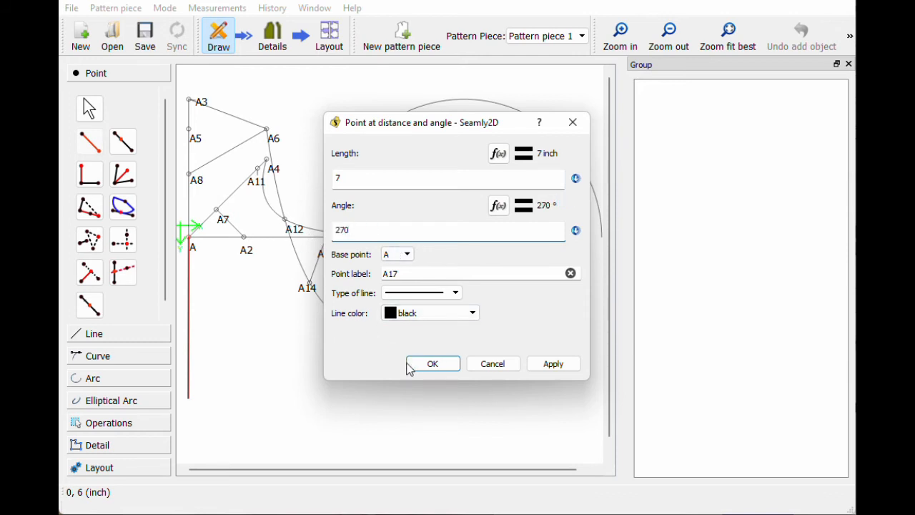
left_click(413, 364)
Step: Create a point 15 inches from point A17 at an angle of 0°
left_click(90, 143)
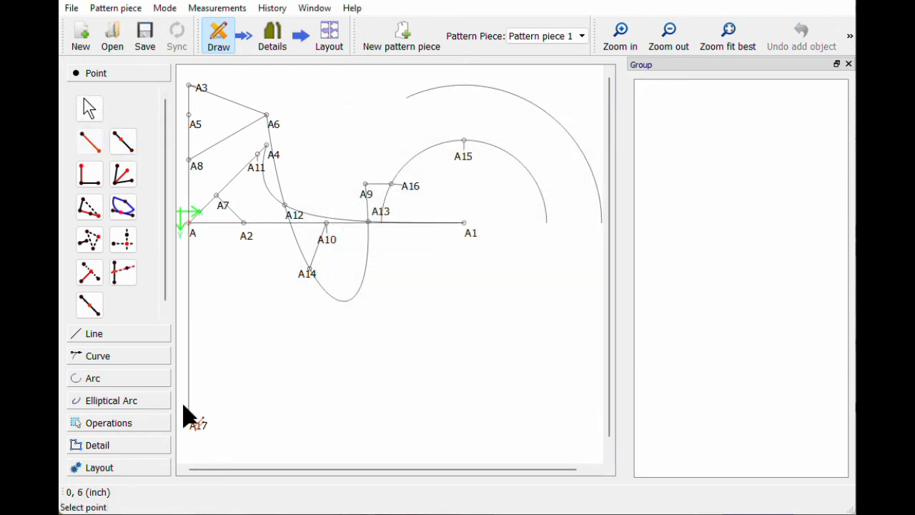
left_click(198, 427)
left_click(454, 422)
left_click_drag(368, 230, 337, 222)
type("0")
left_click_drag(366, 178, 320, 181)
type("15")
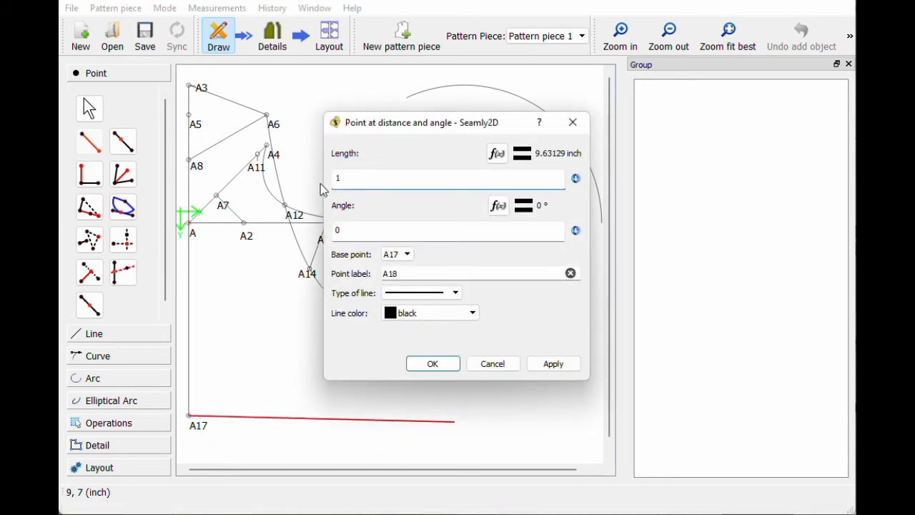
left_click(429, 364)
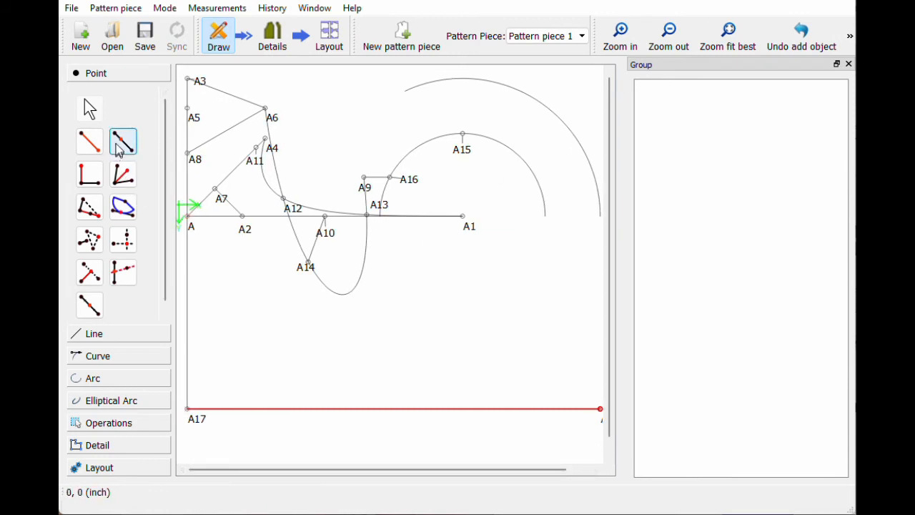
Step: Add a midpoint on the line between A17 and A18
left_click(90, 304)
left_click(188, 409)
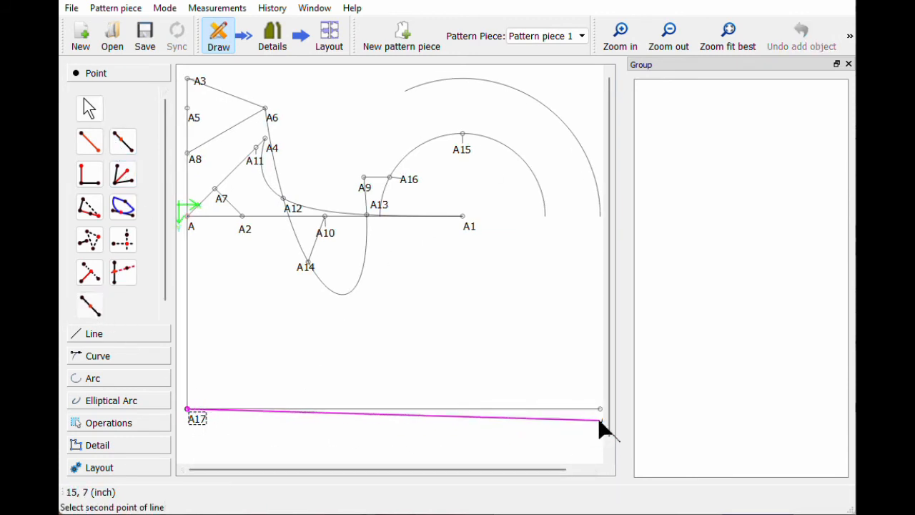
left_click(600, 409)
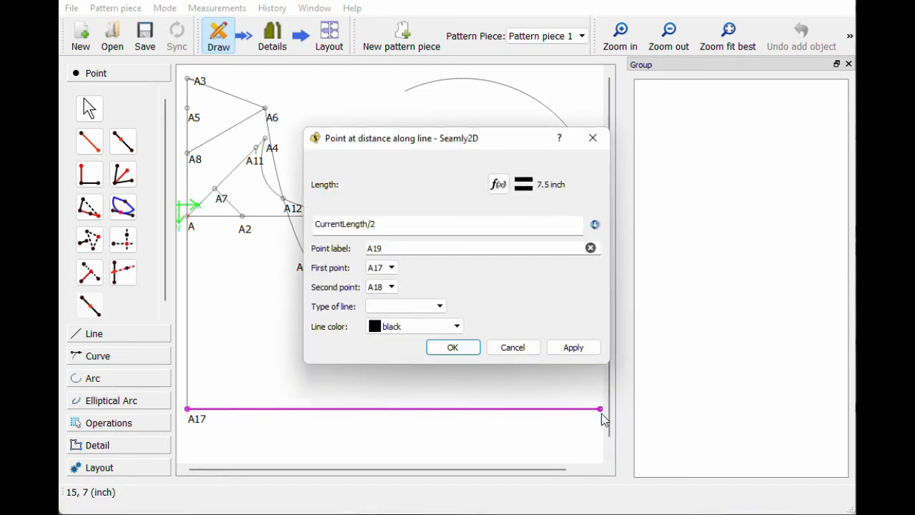
key("Return")
Step: Create a point 5 inches from midpoint A19 at an angle of 90°
left_click(90, 174)
left_click(403, 419)
left_click(392, 318)
type("90")
left_click(336, 178)
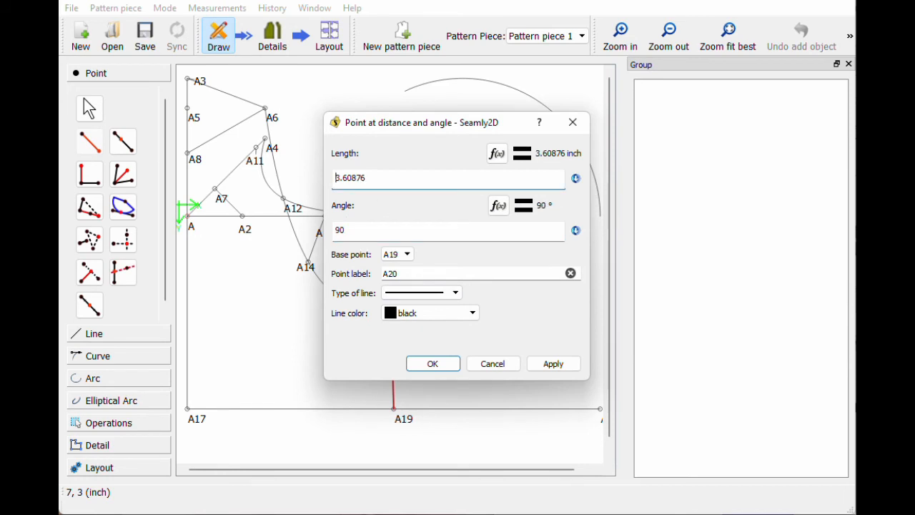
type("8")
left_click(433, 363)
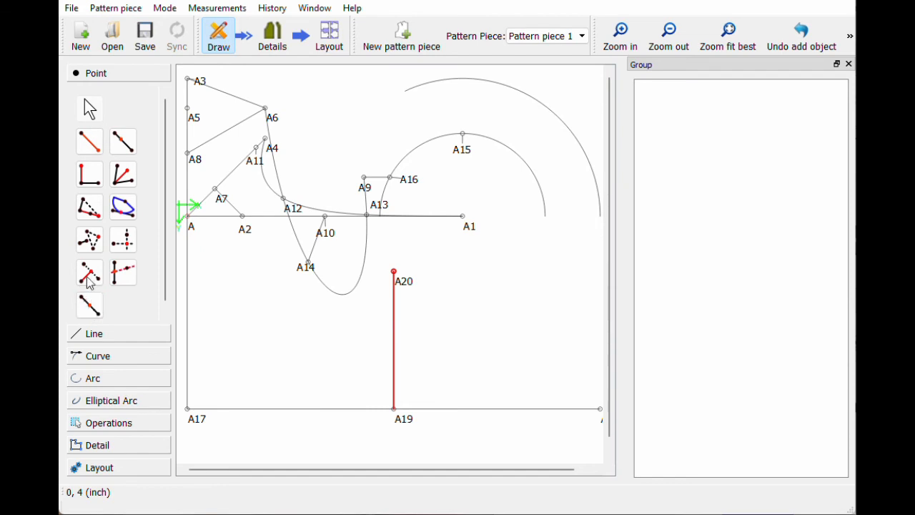
Step: Create a point along the line from A19 towards A17 at a distance of 2 inches
left_click(123, 141)
left_click(394, 409)
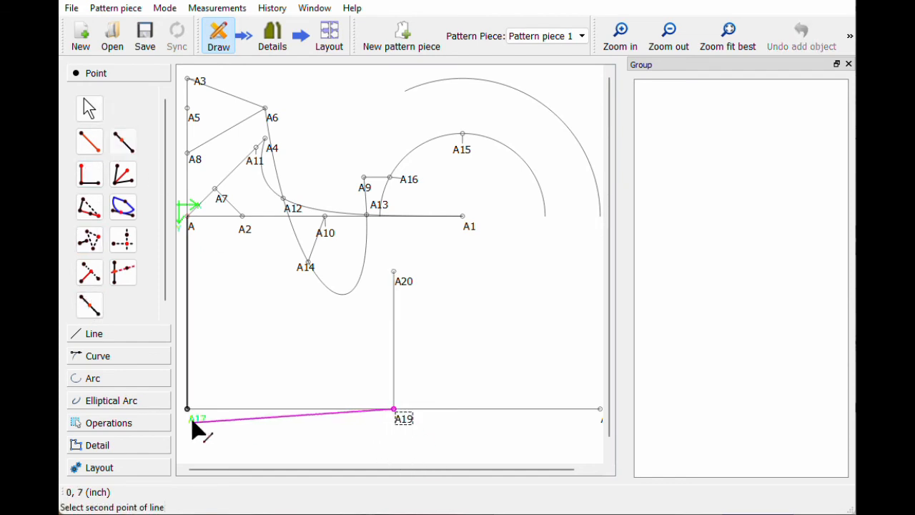
left_click(187, 408)
type("3")
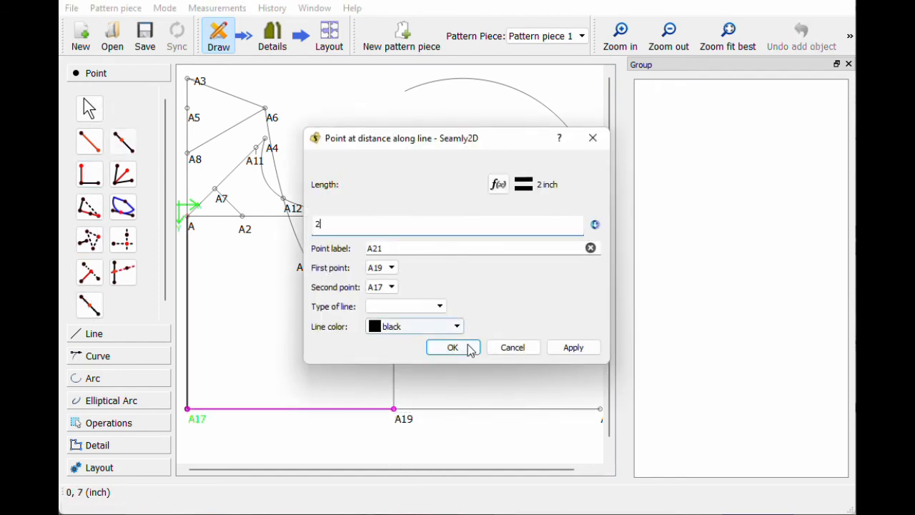
left_click(453, 347)
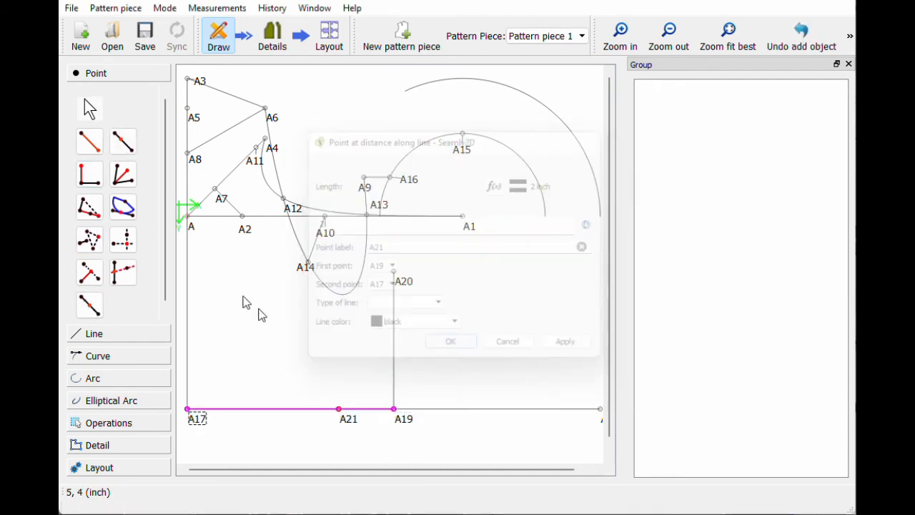
Step: Create a point along the line from A19 towards A18 at a distance of 2 inches
left_click(394, 409)
left_click(600, 409)
type("3")
left_click(459, 350)
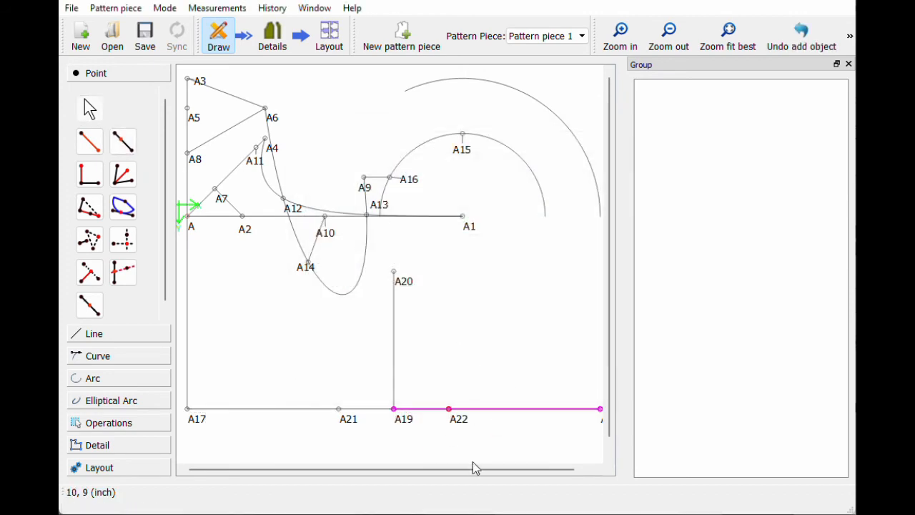
mouse_move(474, 470)
left_mouse_down()
mouse_move(488, 471)
mouse_move(479, 471)
left_mouse_up()
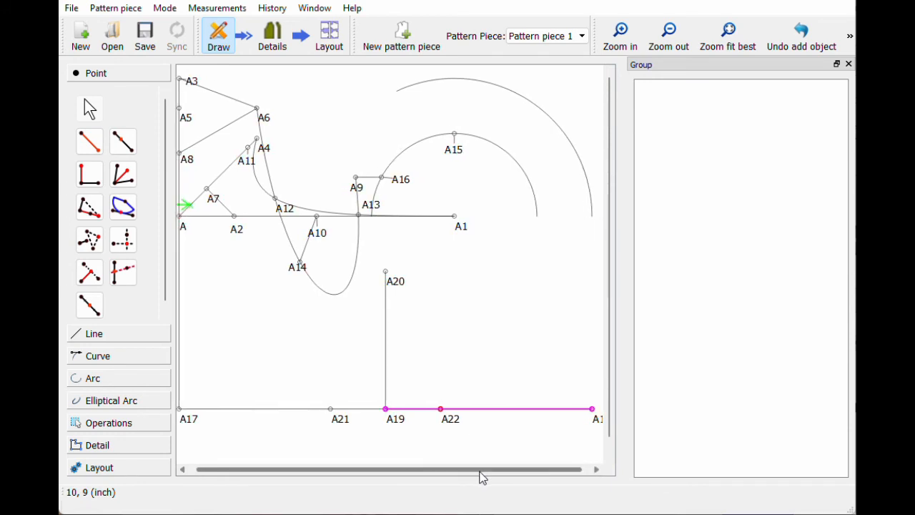
left_click(658, 44)
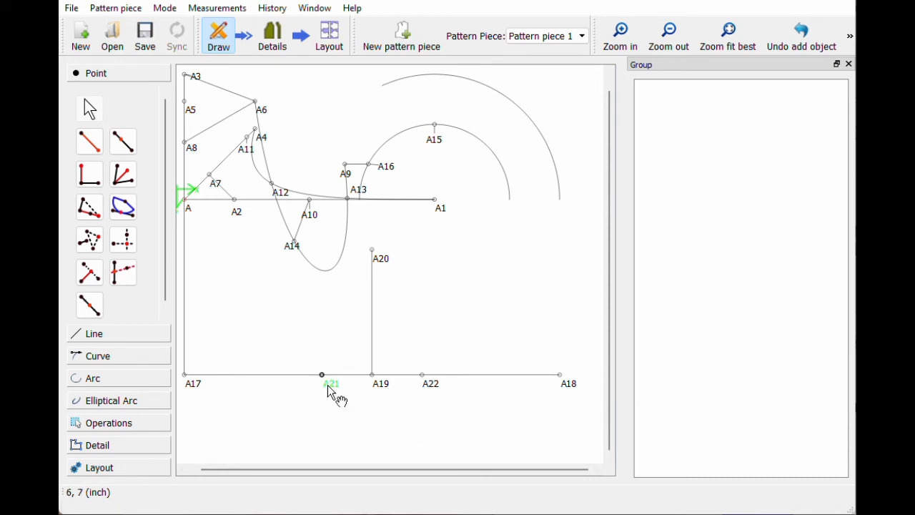
Step: Create a true dart on base line A17–A18 using dart points A21, A20 and A22, and save the pattern
mouse_move(328, 387)
left_click(151, 446)
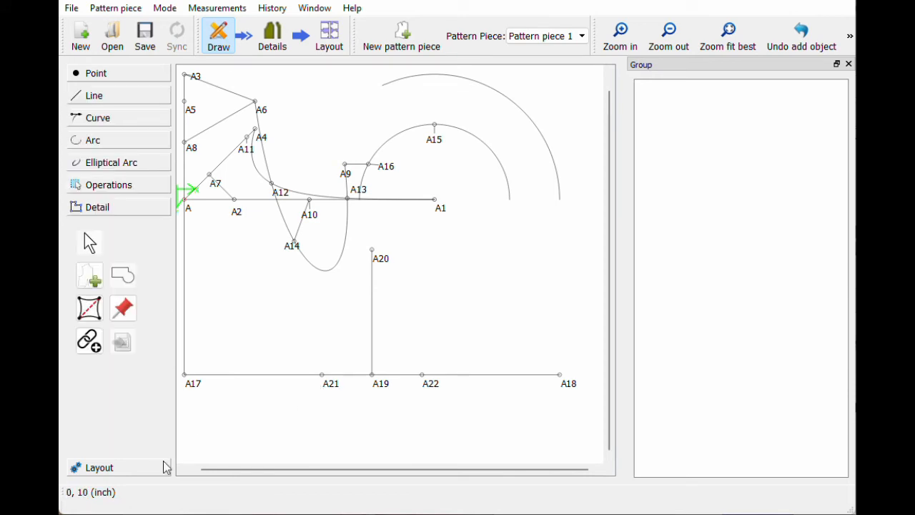
left_click(97, 186)
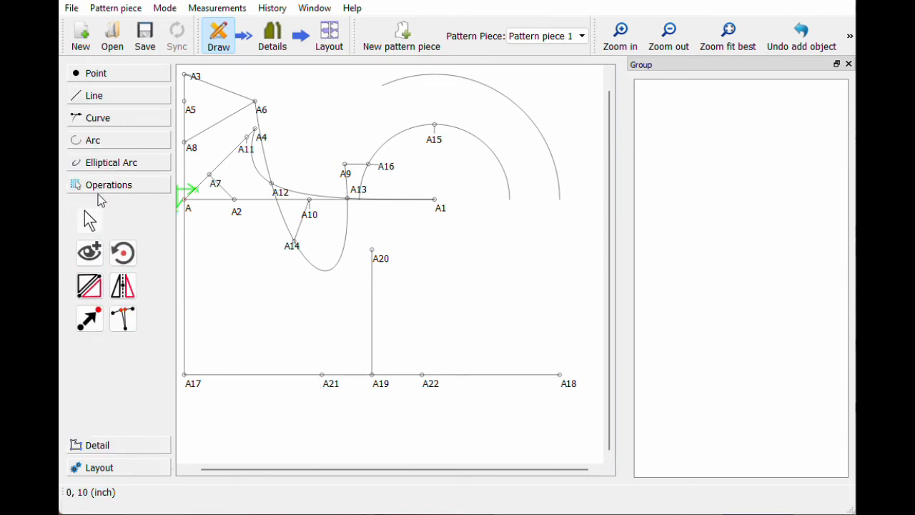
left_click(126, 323)
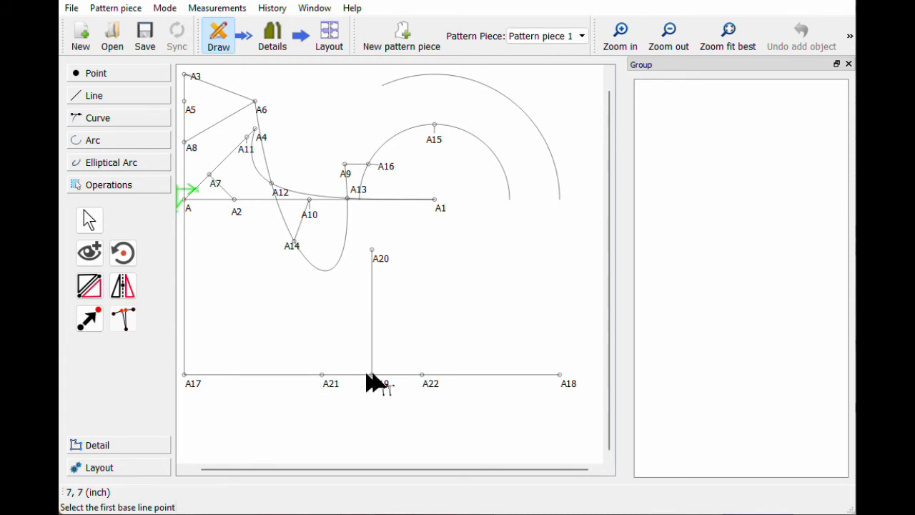
left_click(192, 385)
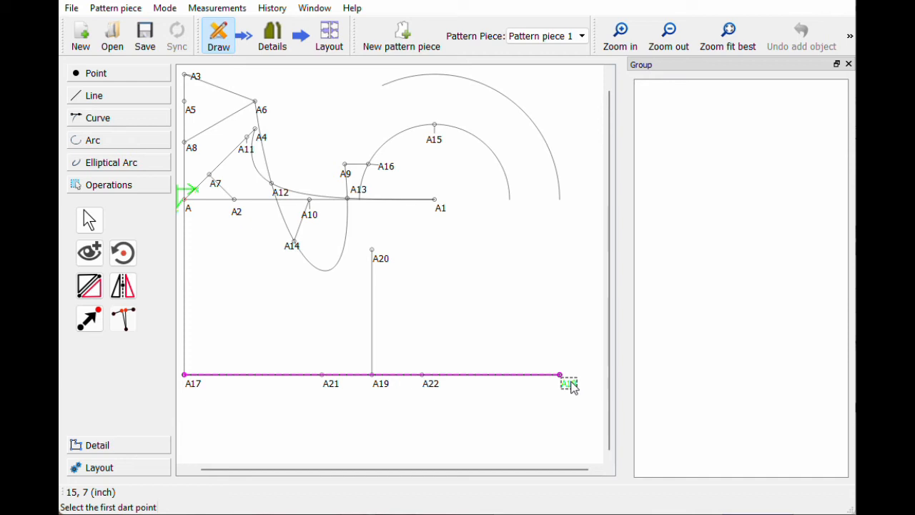
left_click(328, 387)
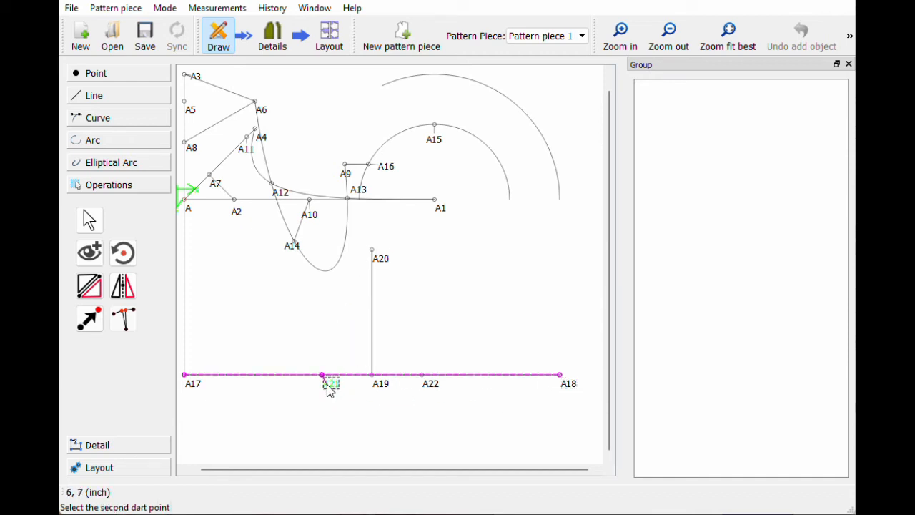
left_click(375, 259)
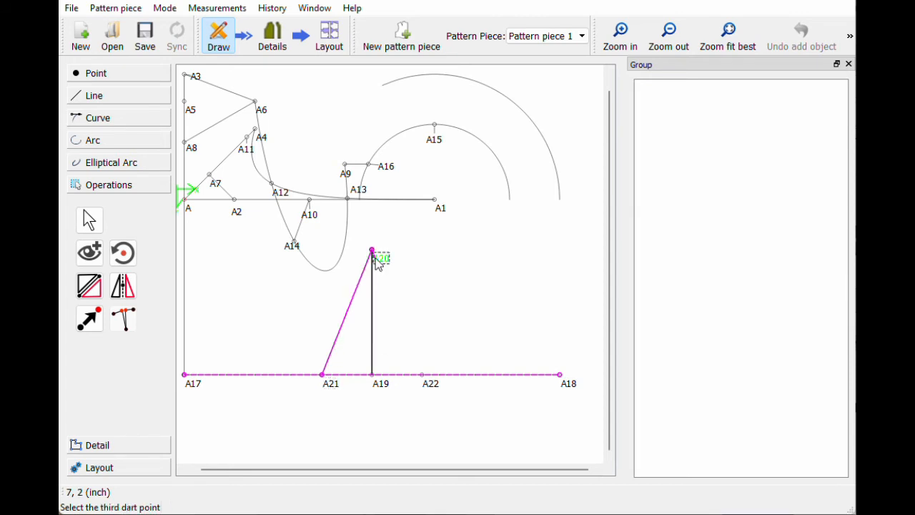
left_click(430, 384)
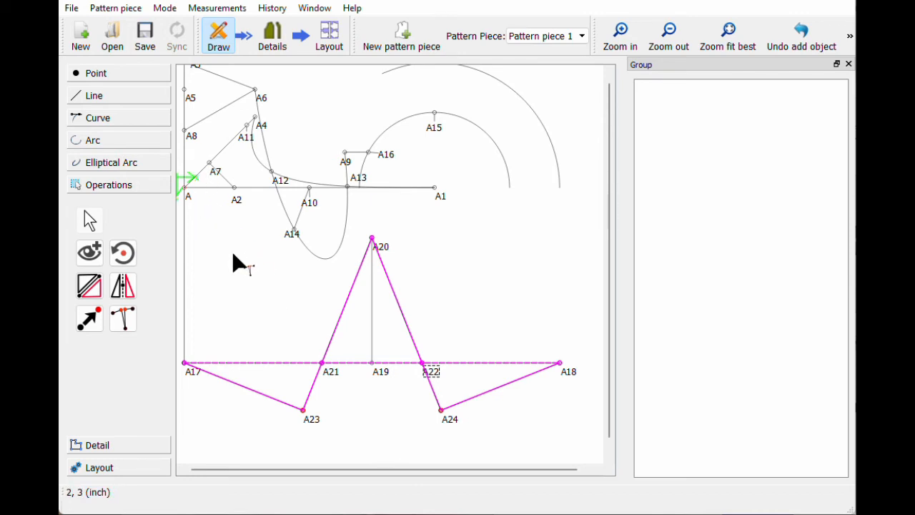
left_click(144, 50)
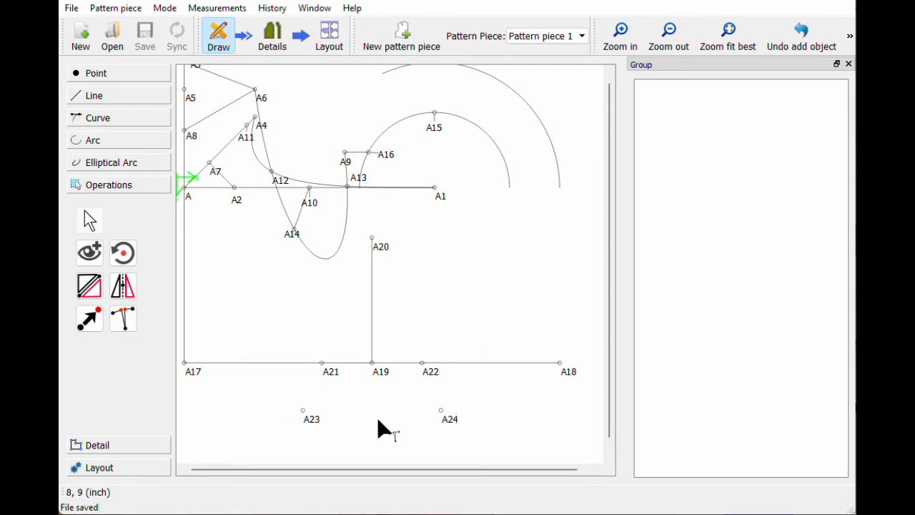
Step: Draw lines from A17 to A23 and from A23 to A20 for one side of the dart
left_click(118, 99)
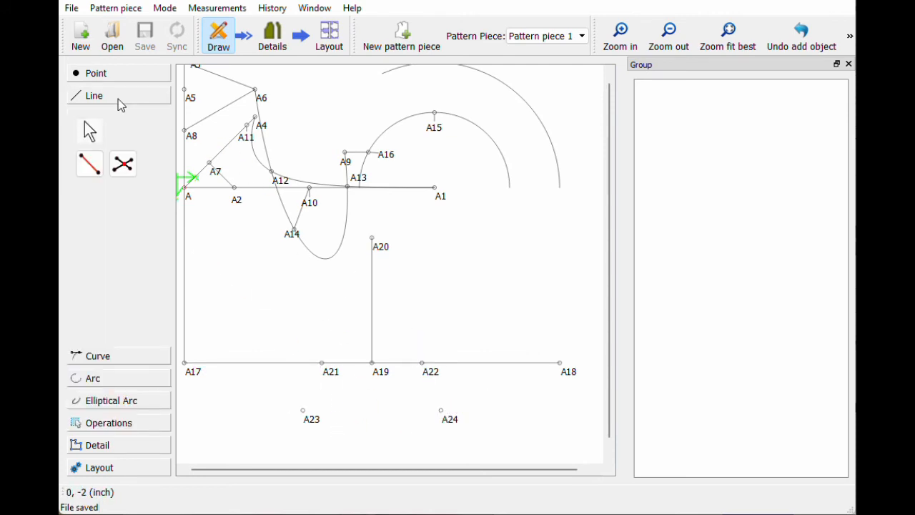
left_click(89, 165)
left_click(189, 368)
left_click(309, 418)
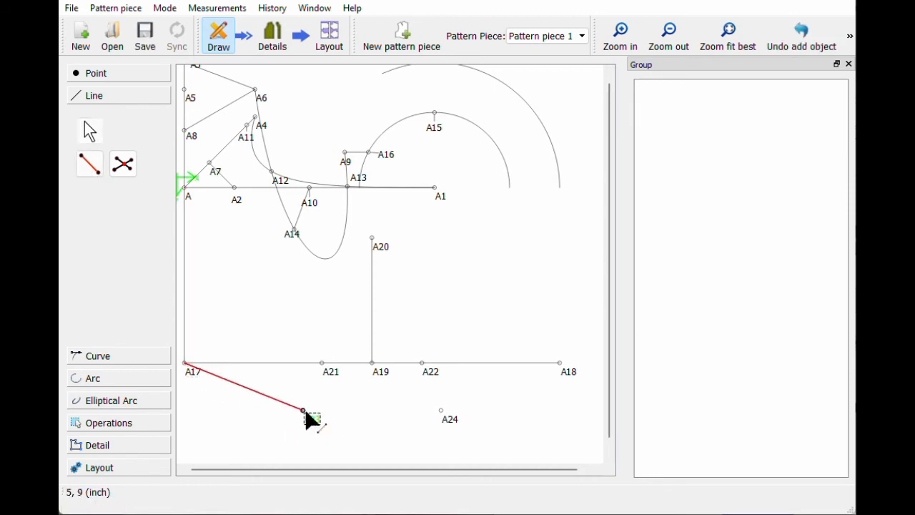
left_click(310, 428)
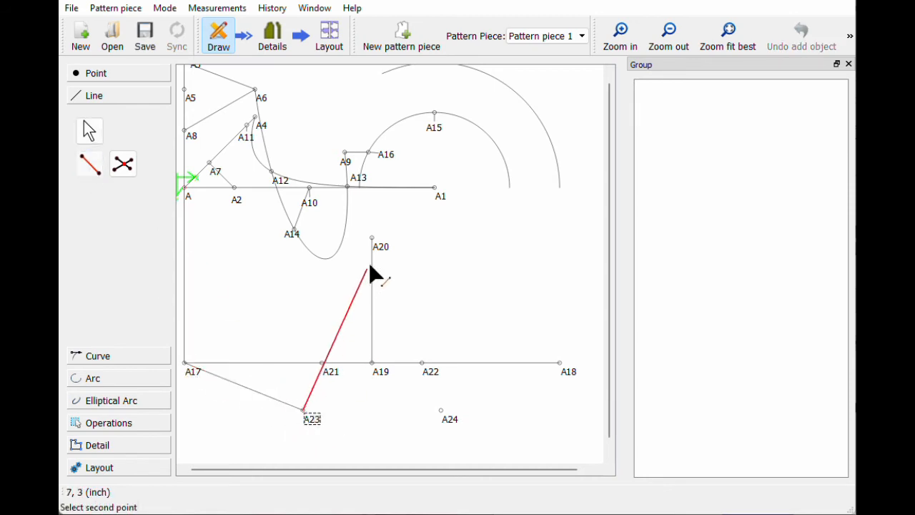
left_click(371, 240)
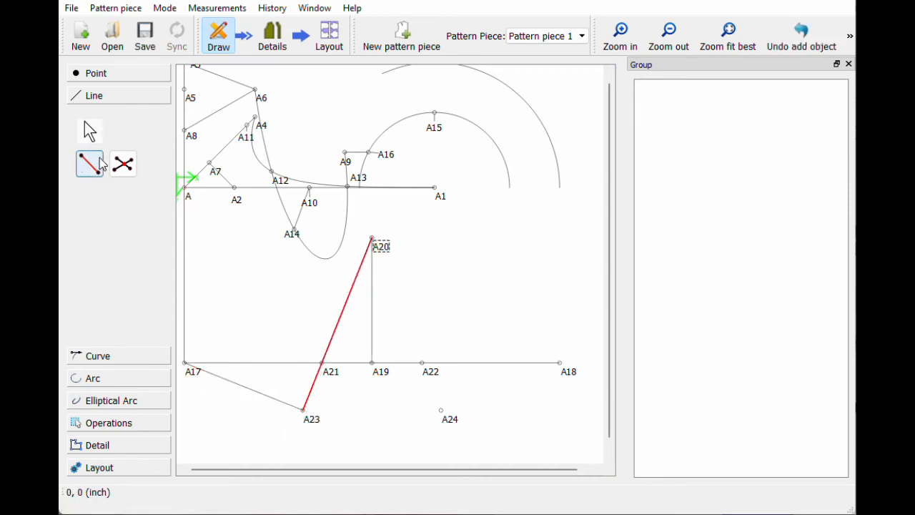
Step: Draw lines from A20 to A24 and from A24 to A18 for the other side of the dart
left_click(372, 238)
left_click(441, 411)
left_click(82, 160)
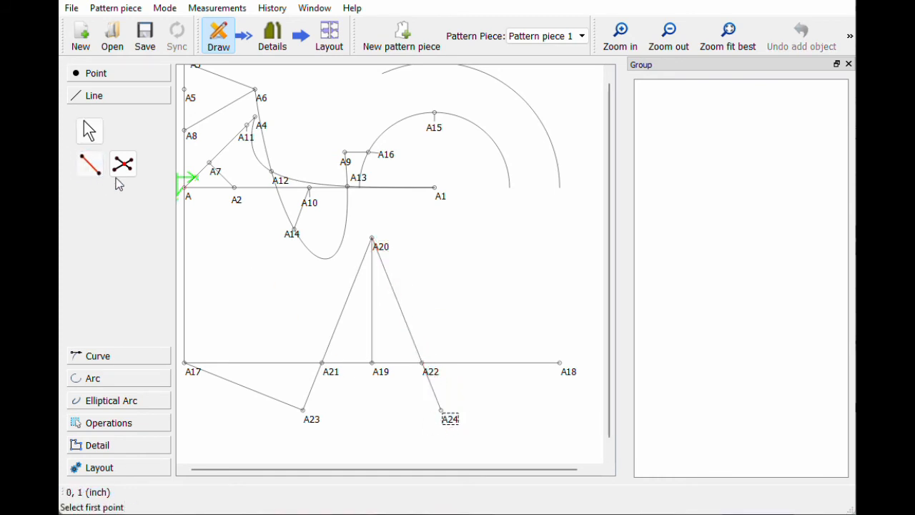
left_click(441, 411)
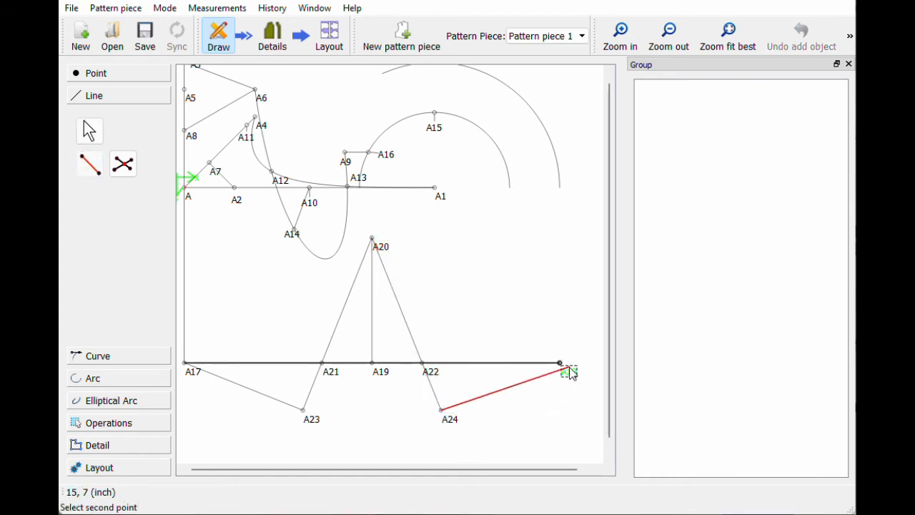
left_click(561, 364)
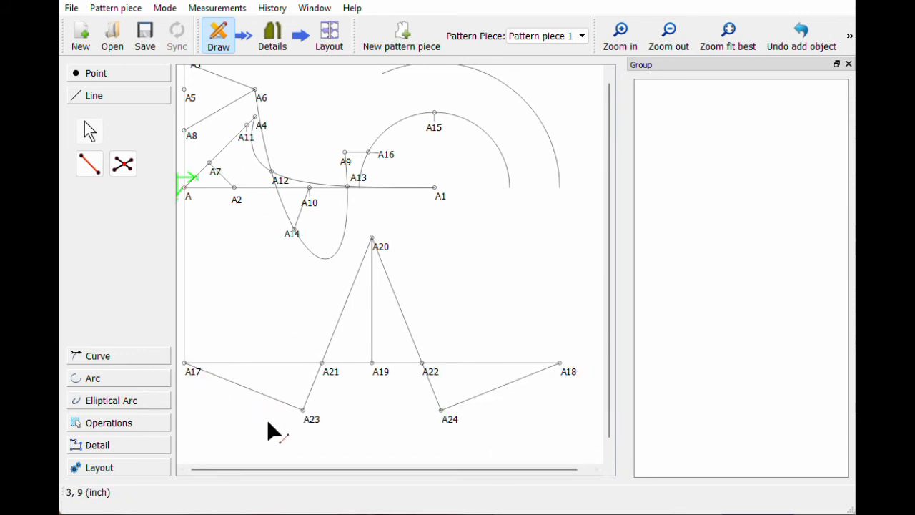
Step: Define a workpiece with its main path running clockwise through A3, A6, the curve from A6 to A9, A14, A21 and A17
left_click(103, 426)
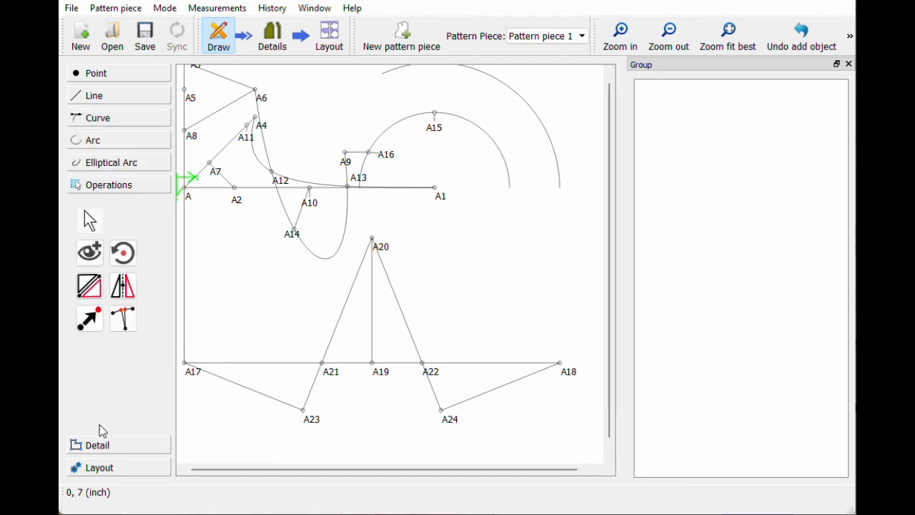
left_click(137, 444)
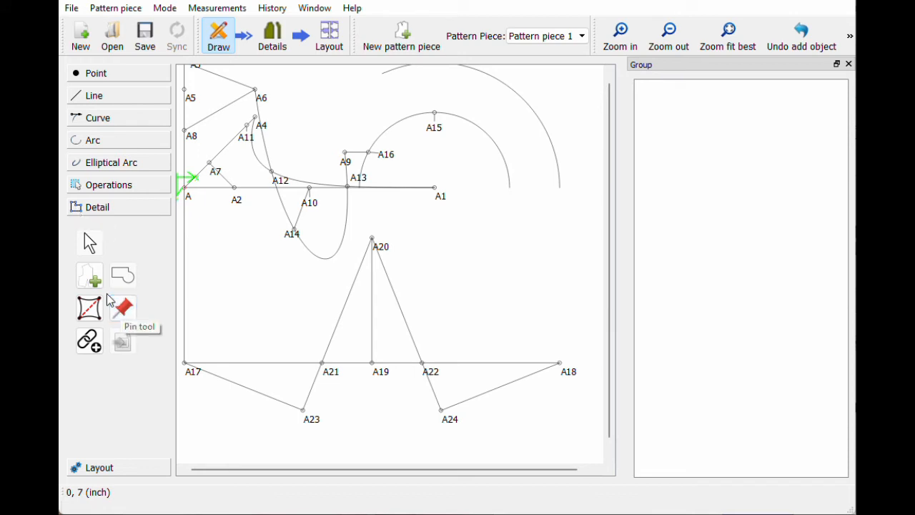
left_click(92, 278)
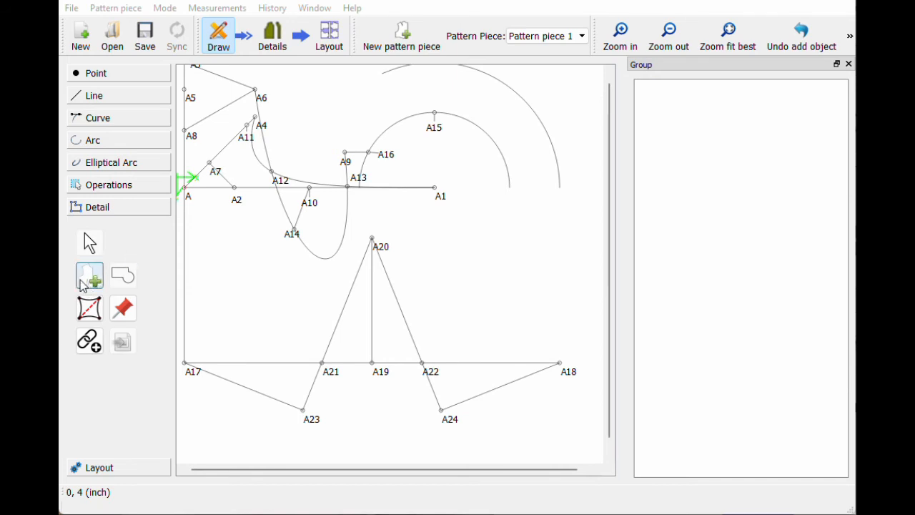
left_click(91, 307)
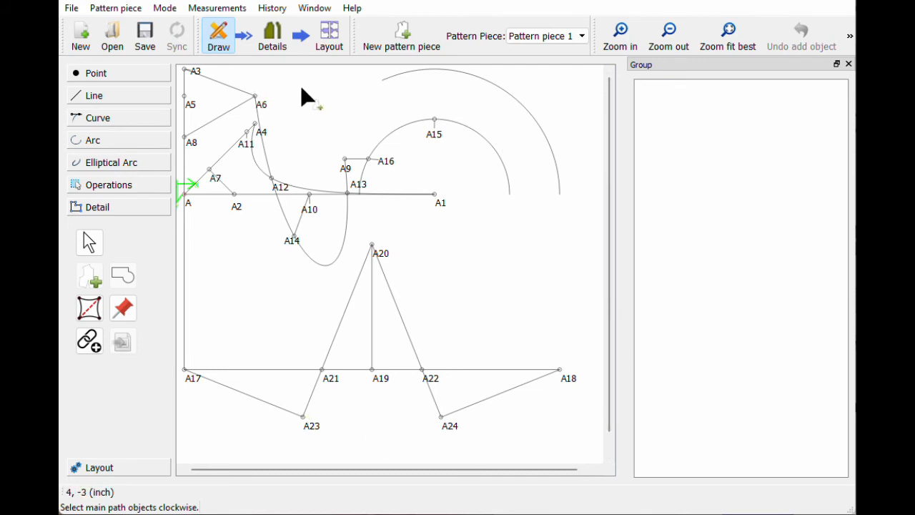
left_click(198, 75)
left_click(197, 76)
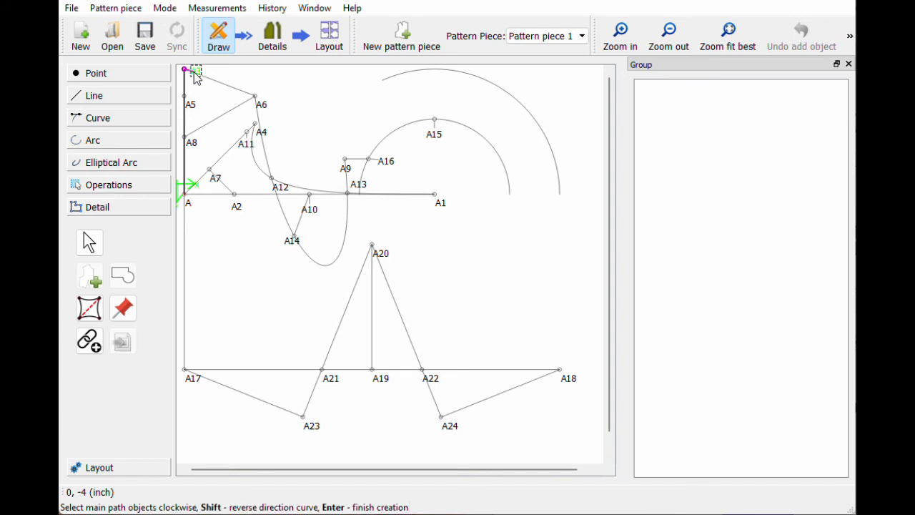
left_click(260, 103)
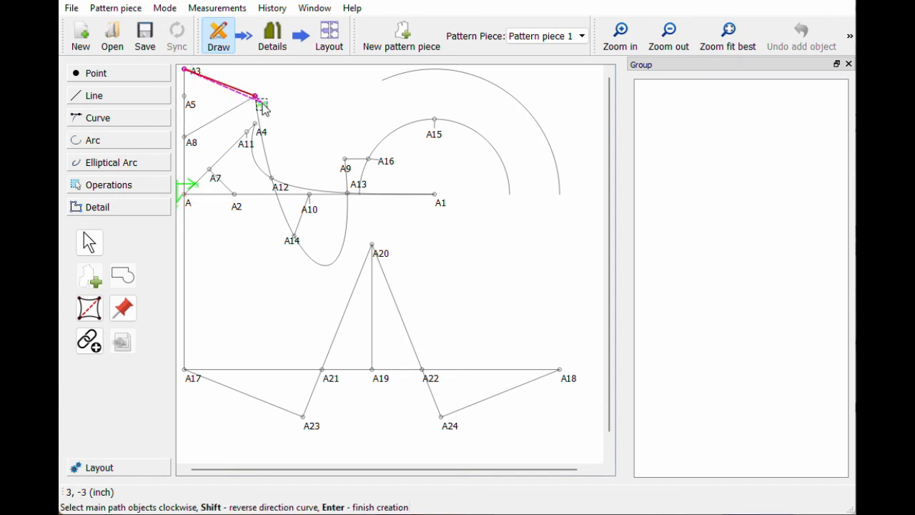
left_click(281, 209)
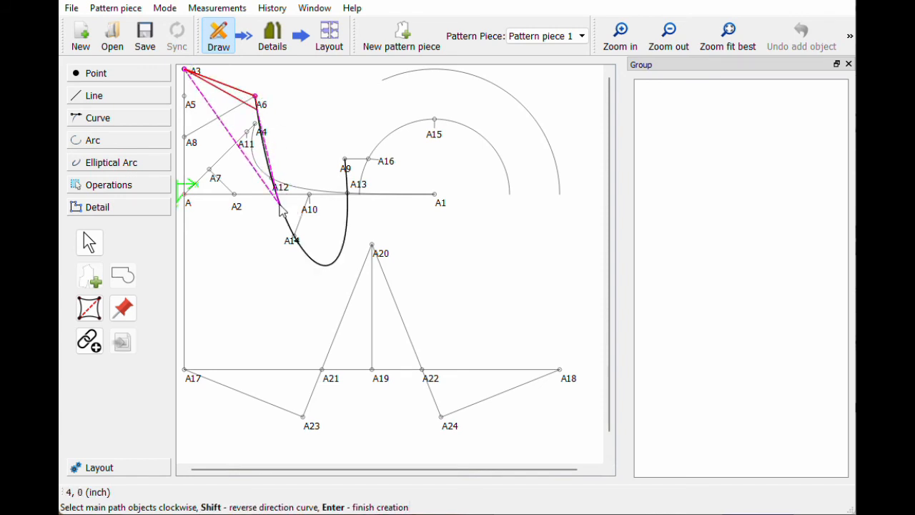
left_click(291, 242)
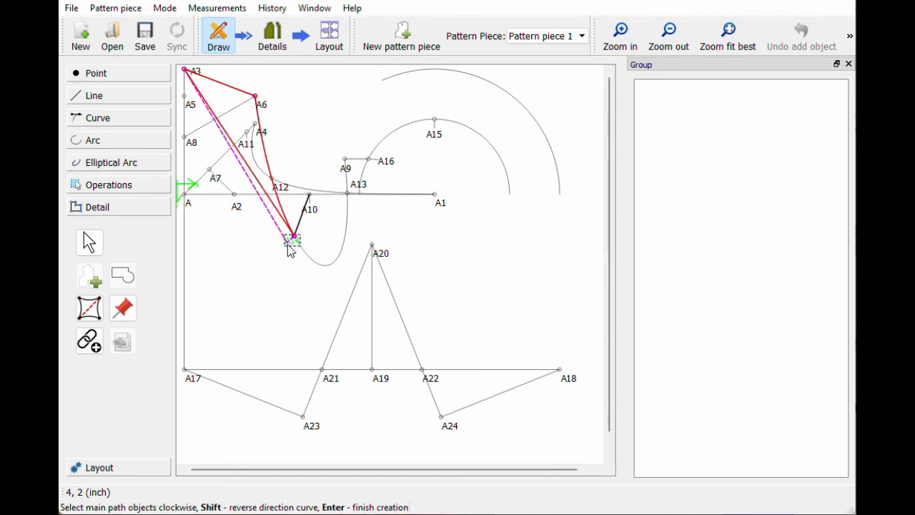
left_click(334, 381)
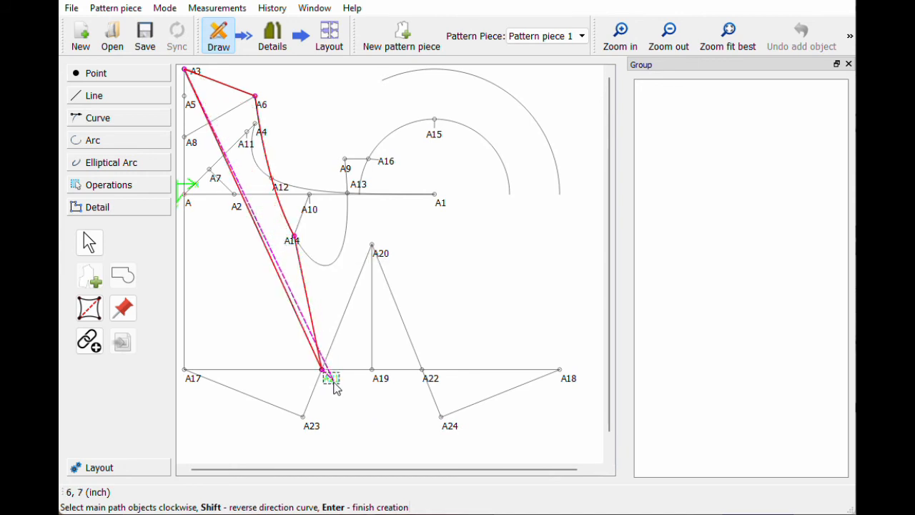
left_click(189, 379)
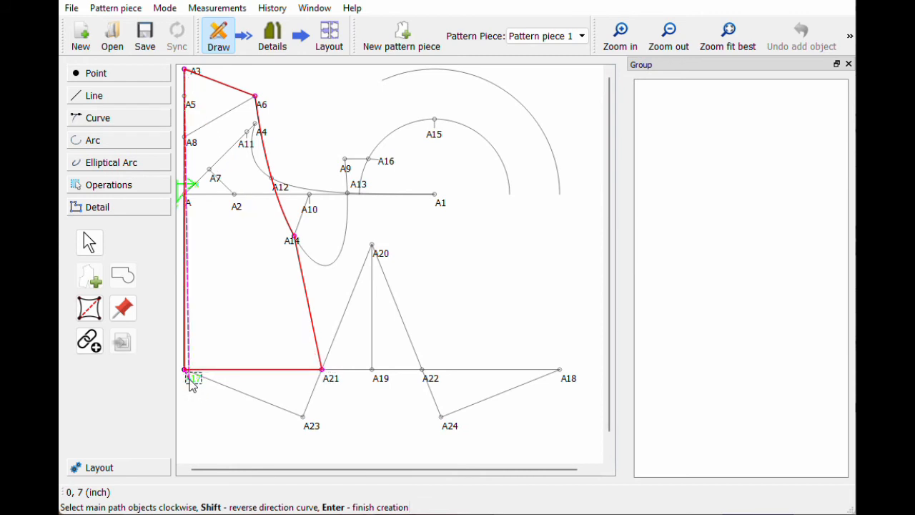
key("Return")
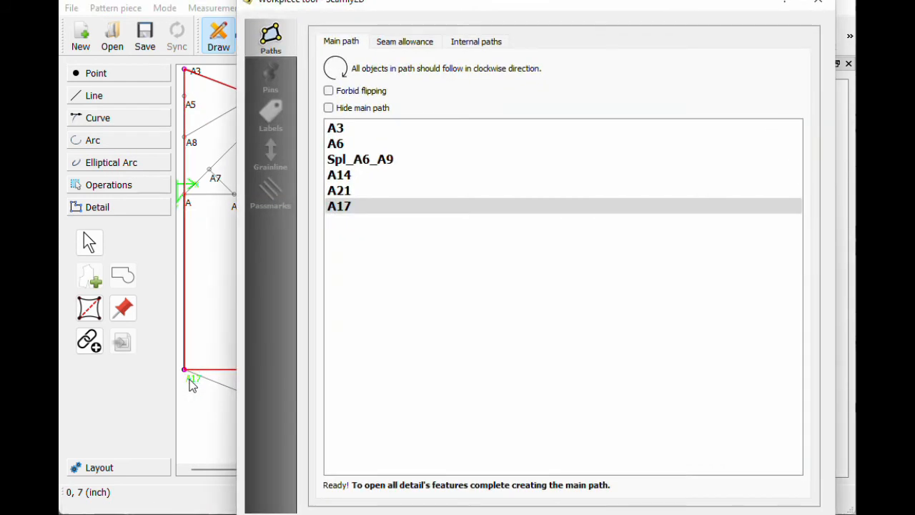
Step: Check the path order against the drawing and reverse the direction of curve Spl_A6_A9 in the workpiece's main path
left_click_drag(593, 13, 726, 16)
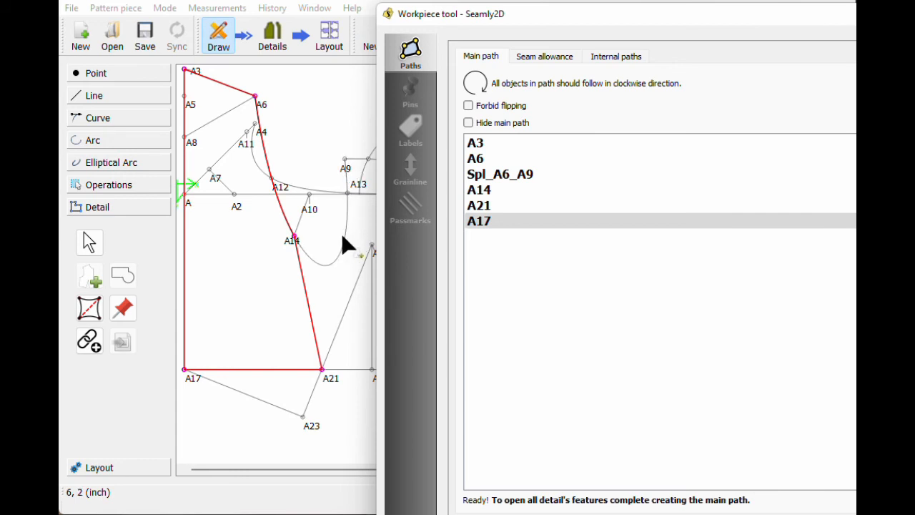
left_click(291, 243)
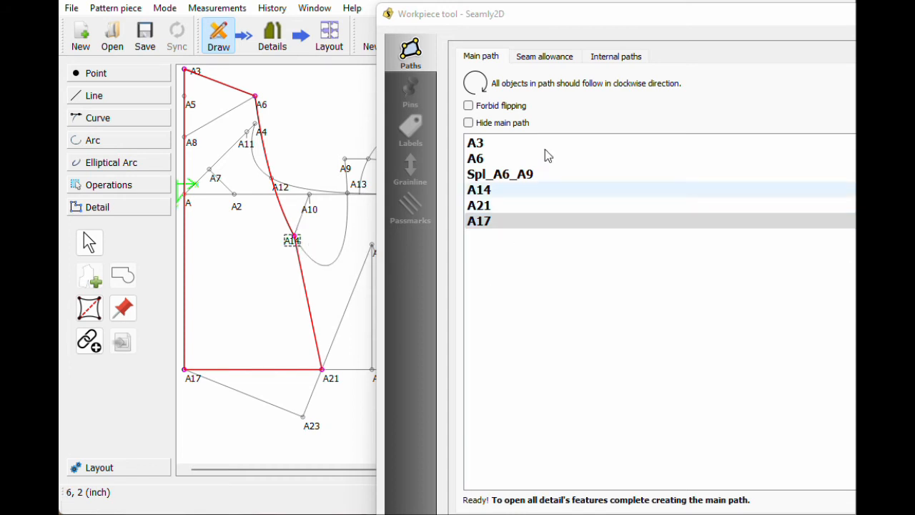
left_click_drag(505, 16, 383, 9)
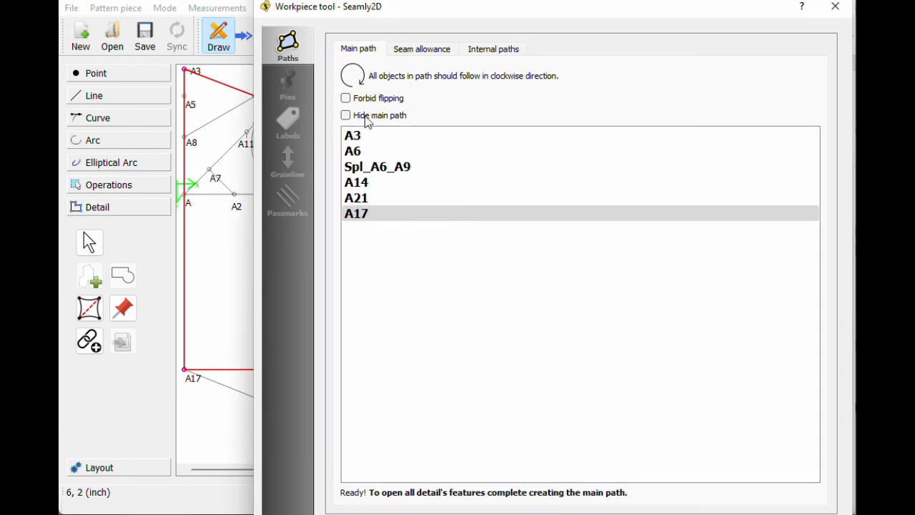
left_click_drag(387, 12, 480, 11)
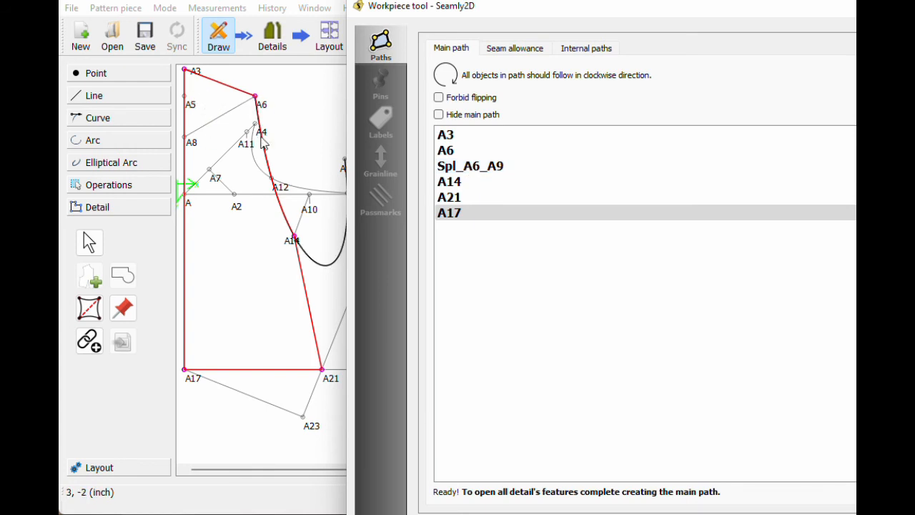
left_click(480, 176)
right_click(479, 176)
left_click(489, 177)
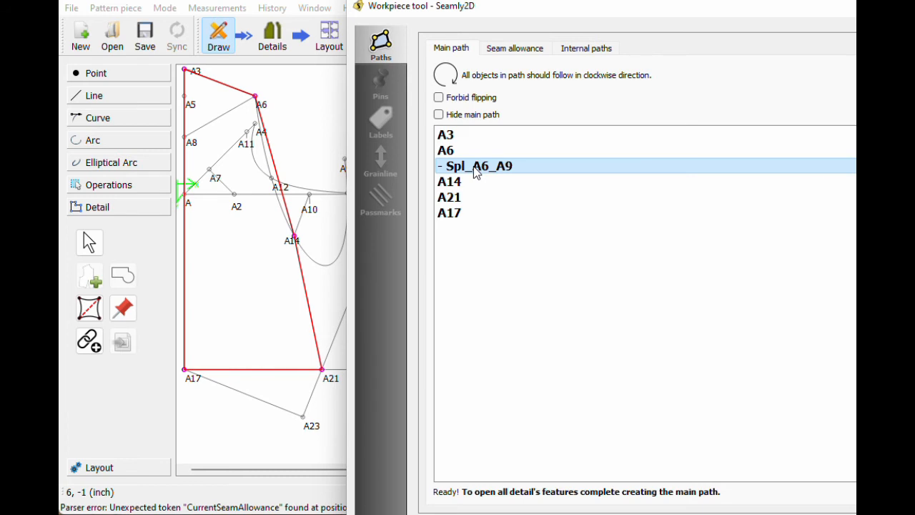
Step: Move A14 ahead of A6 in the main path list, and return it to its place after curve Spl_A6_A9
left_click_drag(474, 181, 474, 148)
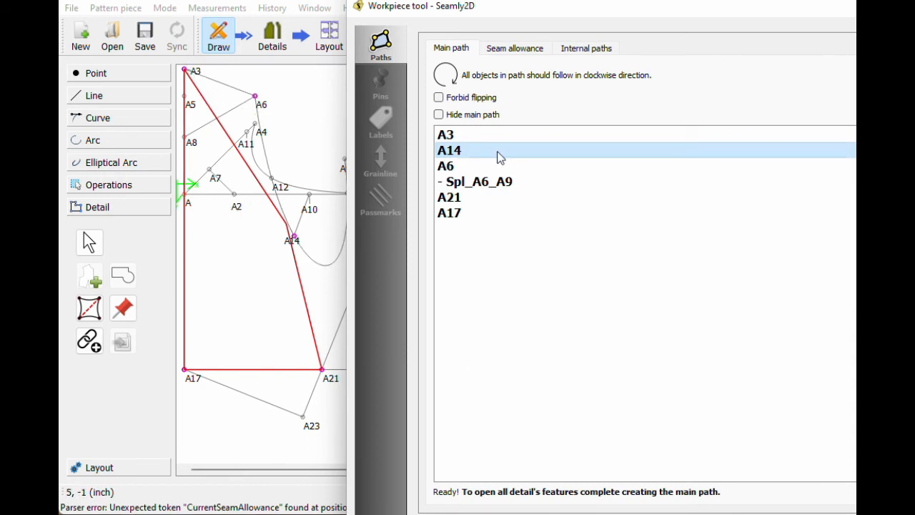
left_click_drag(499, 157, 501, 194)
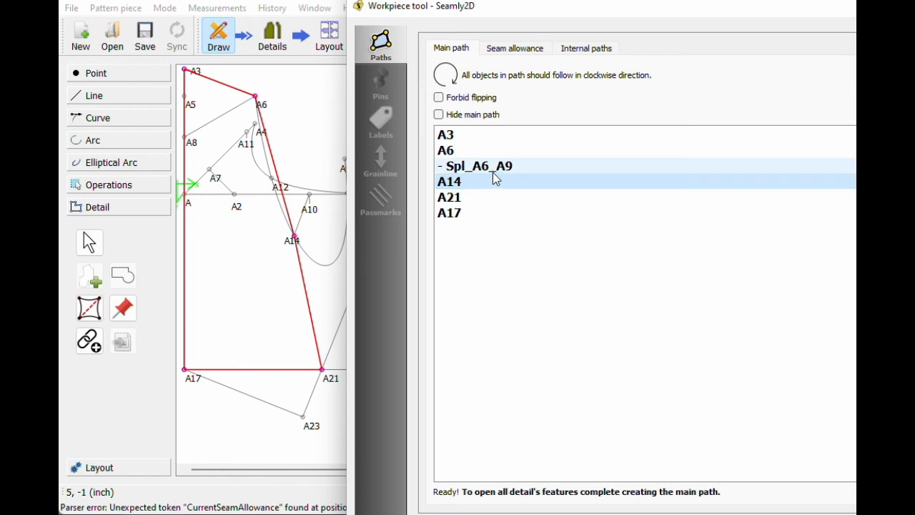
Step: Turn off the reversed direction of curve Spl_A6_A9 in the main path and accept the workpiece
left_click(487, 170)
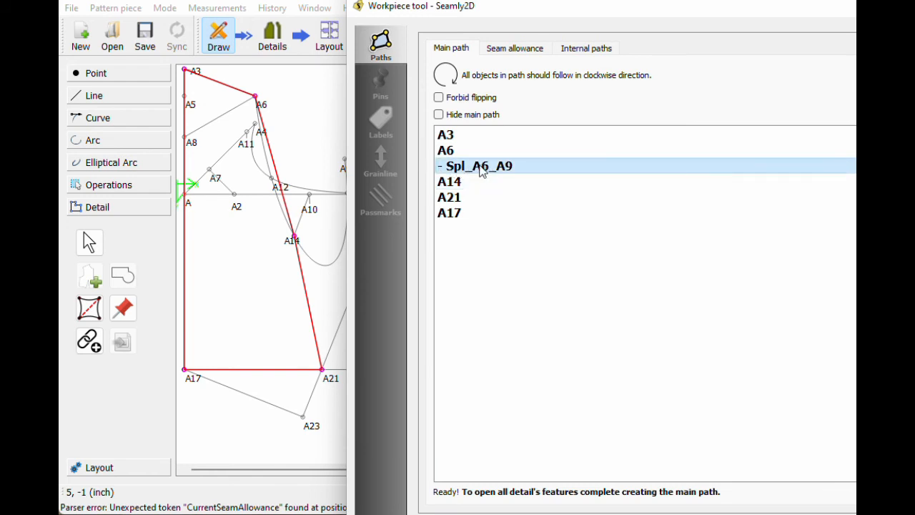
right_click(483, 172)
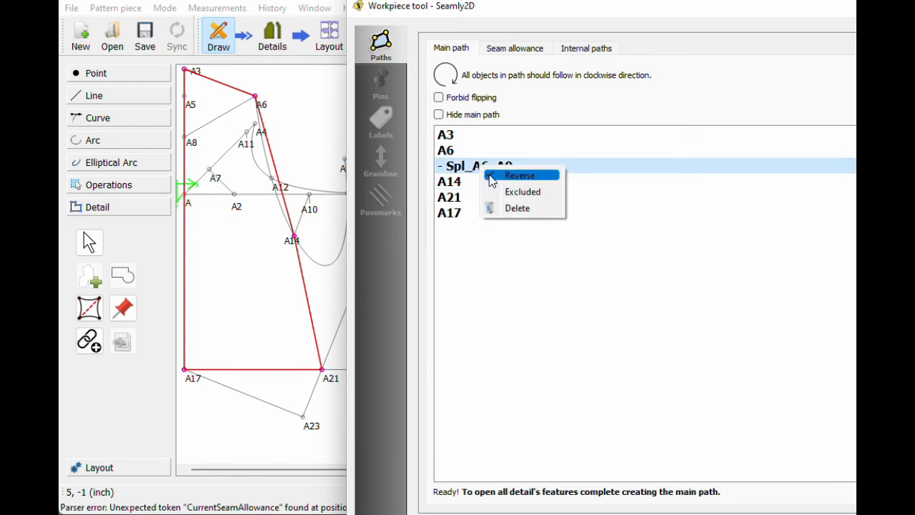
left_click(492, 177)
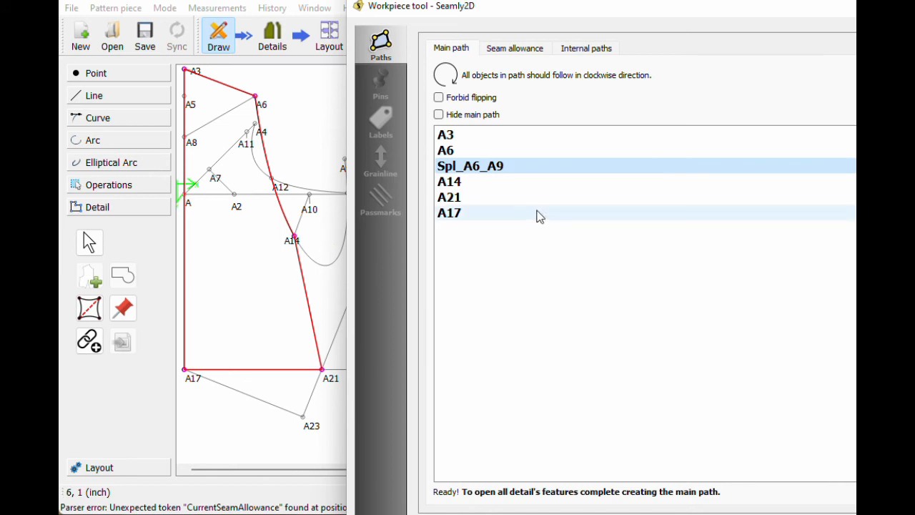
left_click(801, 513)
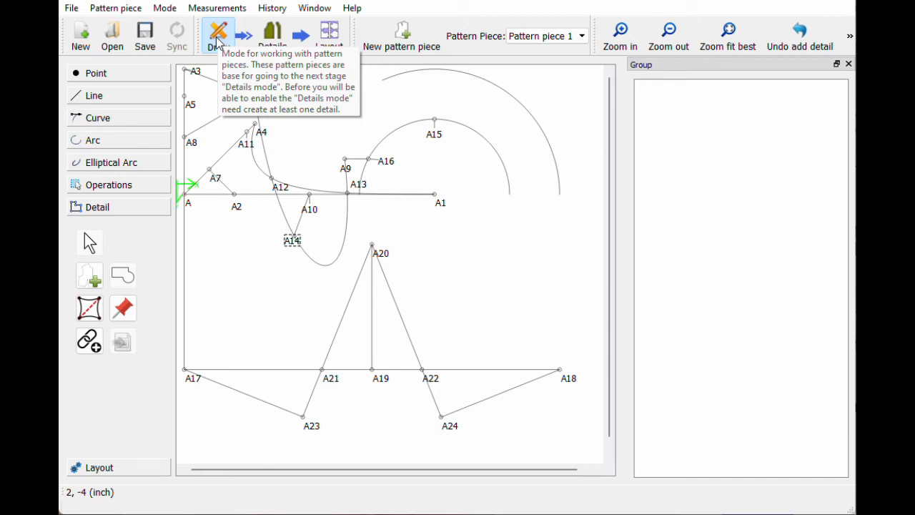
Step: Show the finished workpiece in Details mode and move it a little away from the origin
left_click(271, 45)
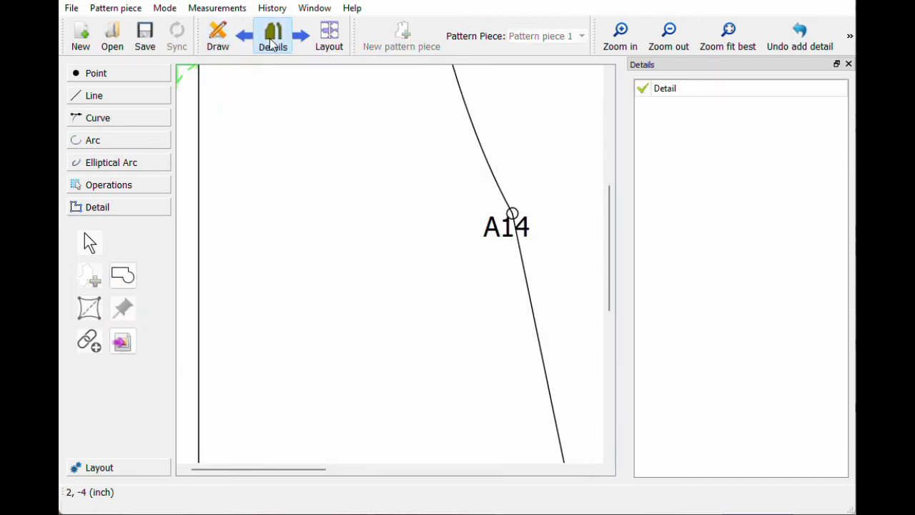
left_click(727, 41)
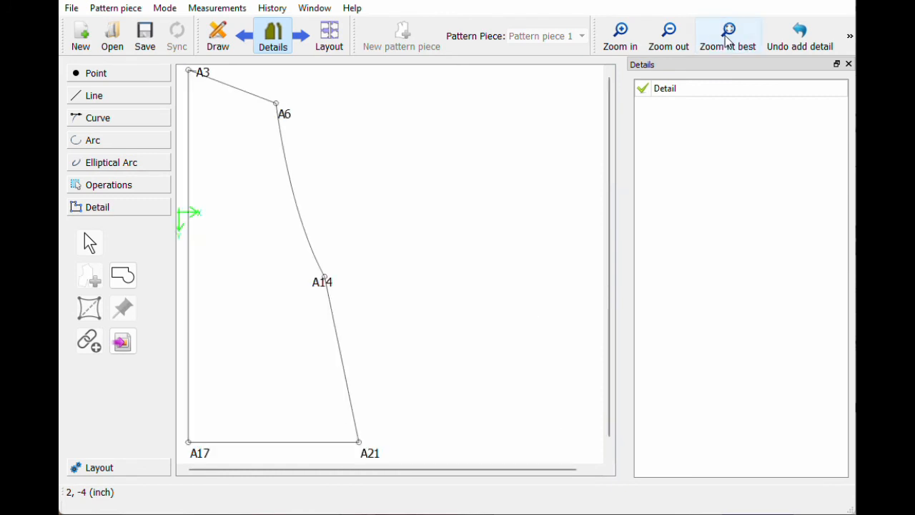
left_click(669, 43)
left_click_drag(271, 297, 303, 326)
left_click(495, 312)
left_click(410, 327)
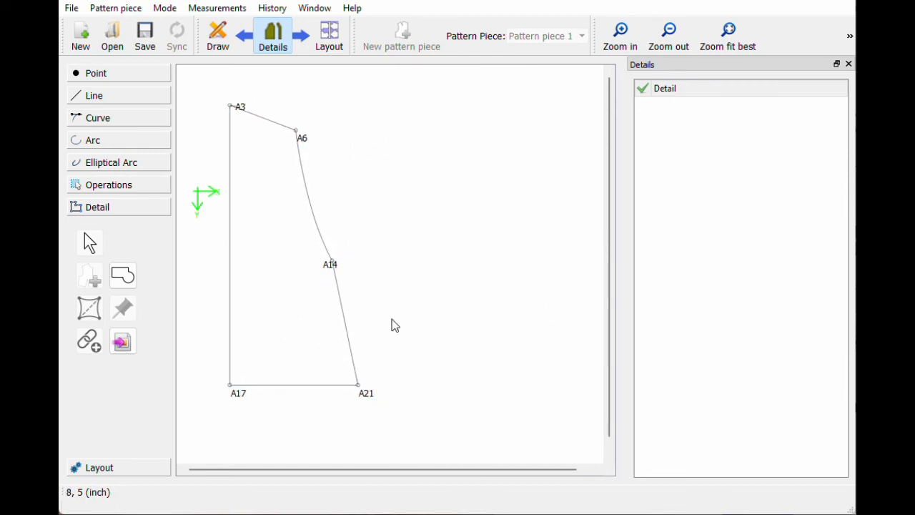
left_click_drag(292, 287, 319, 290)
left_click(428, 315)
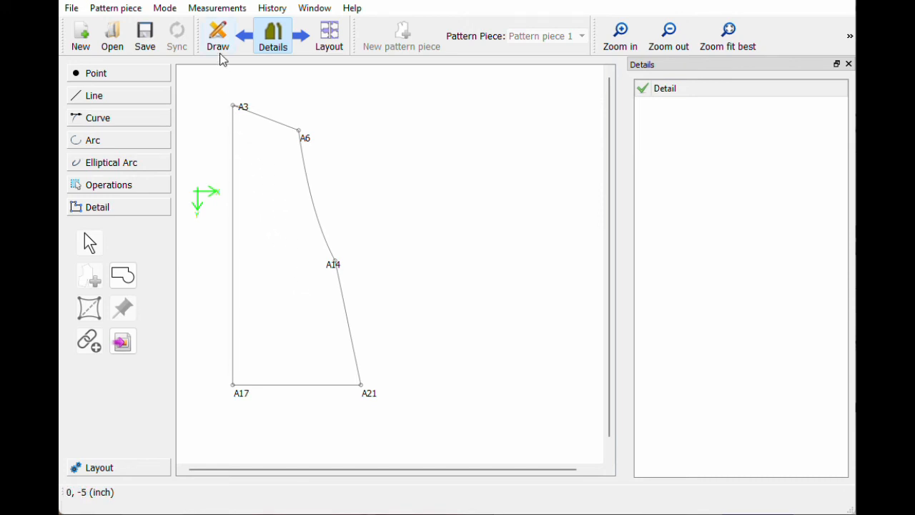
left_click_drag(262, 172, 273, 172)
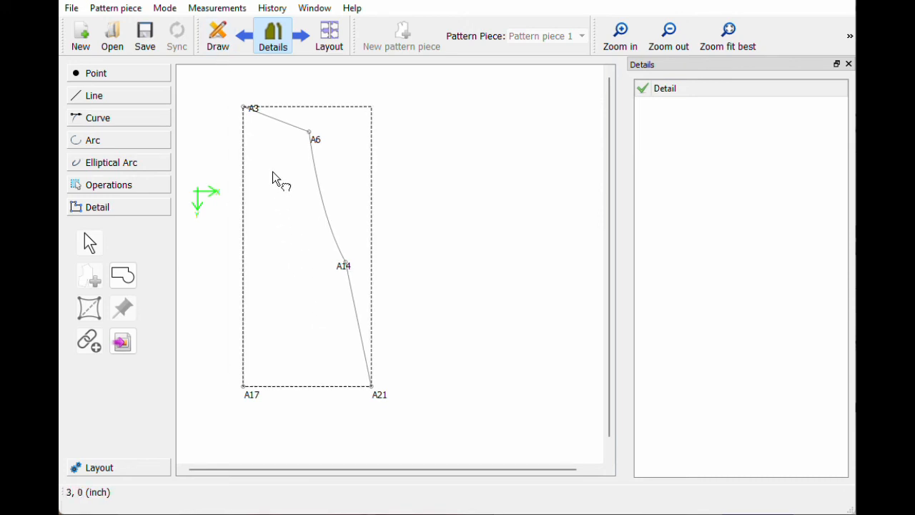
Step: Enable the seam allowance in the workpiece's options, with a width of 0.5 inch
right_click(272, 172)
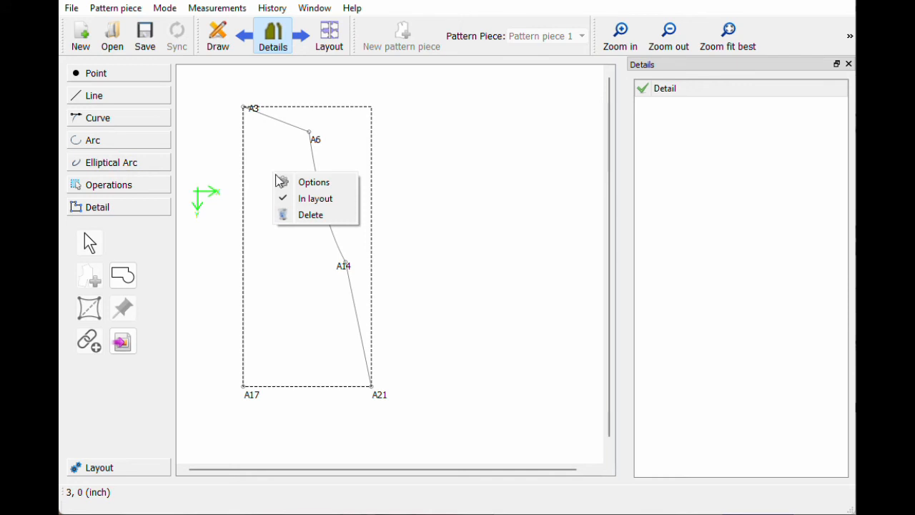
left_click(282, 183)
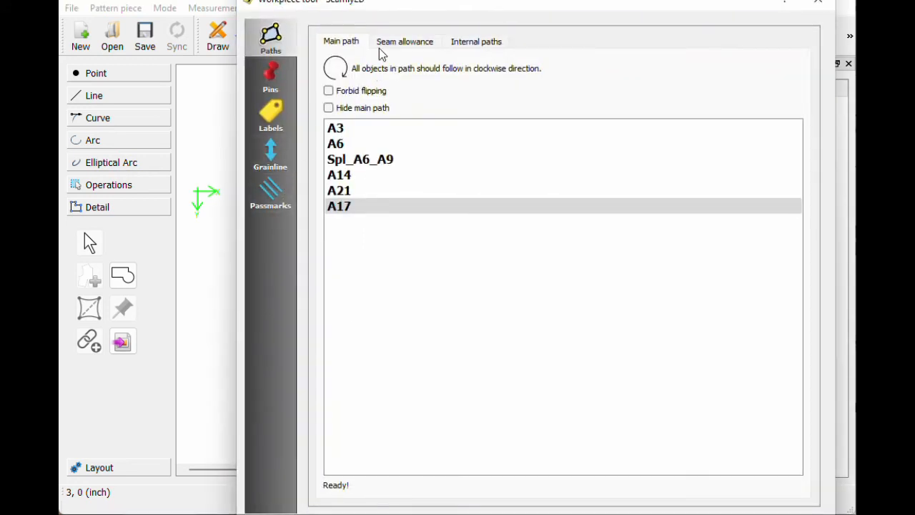
left_click_drag(370, 10, 324, 15)
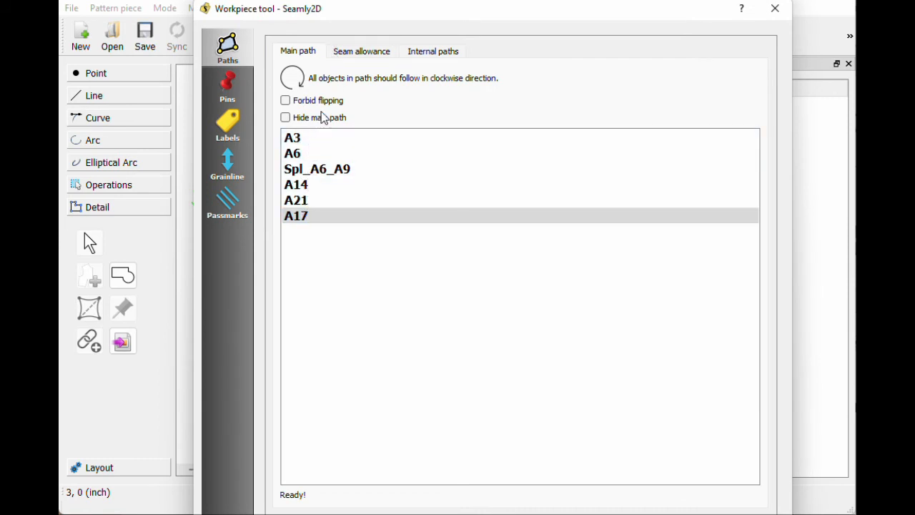
left_click(357, 54)
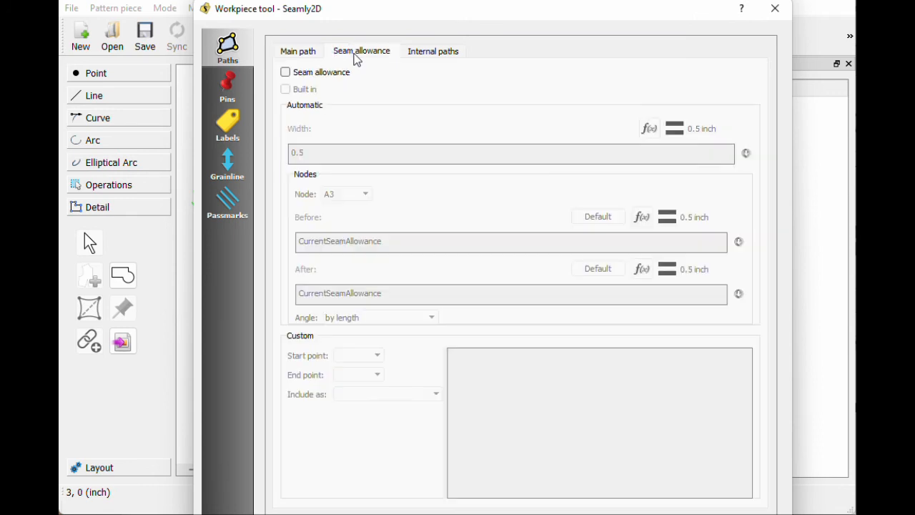
left_click(285, 73)
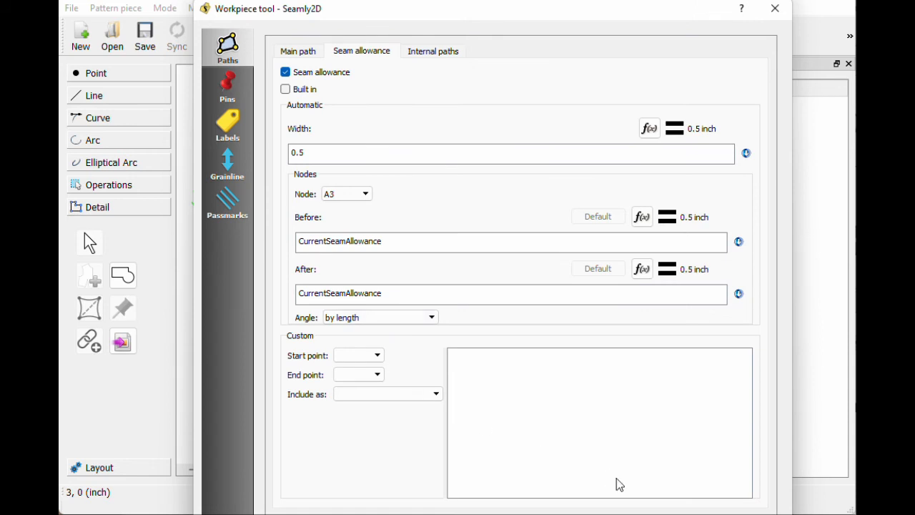
left_click(629, 513)
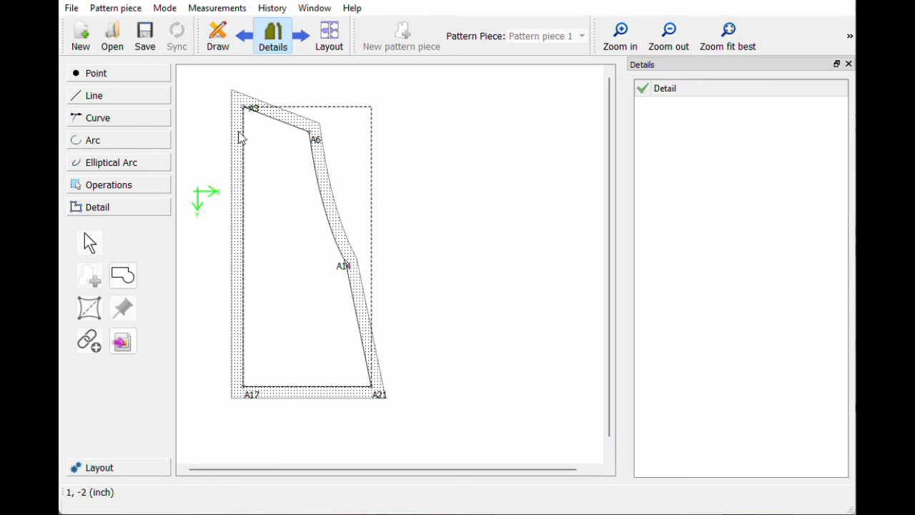
Step: Check the default seam allowance value in the pattern preferences
left_click(72, 9)
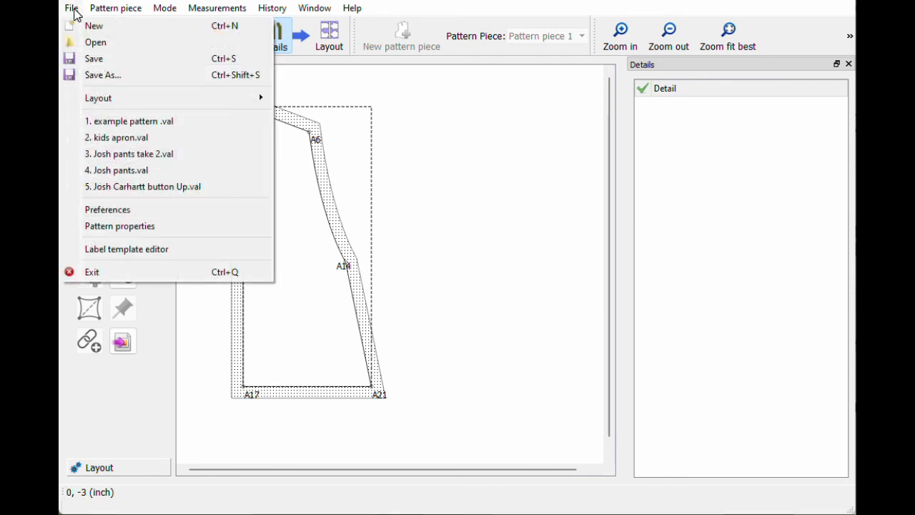
left_click(115, 211)
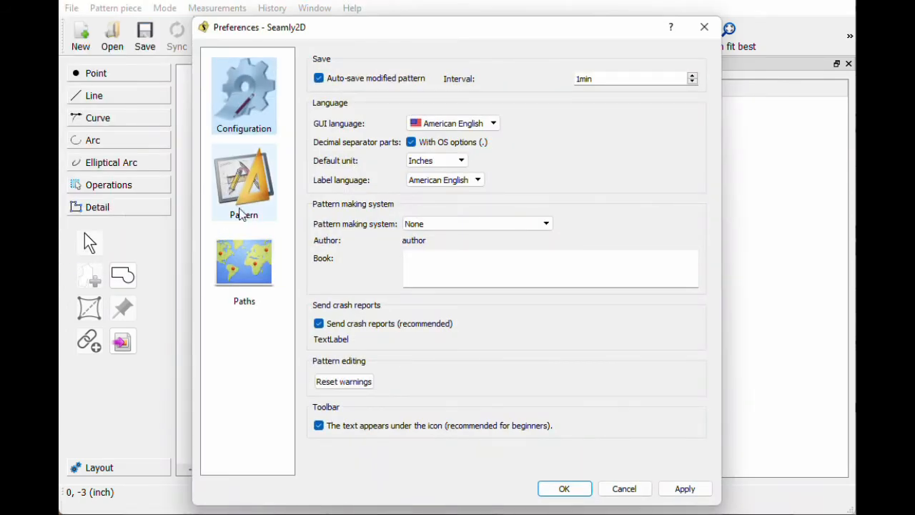
left_click(241, 205)
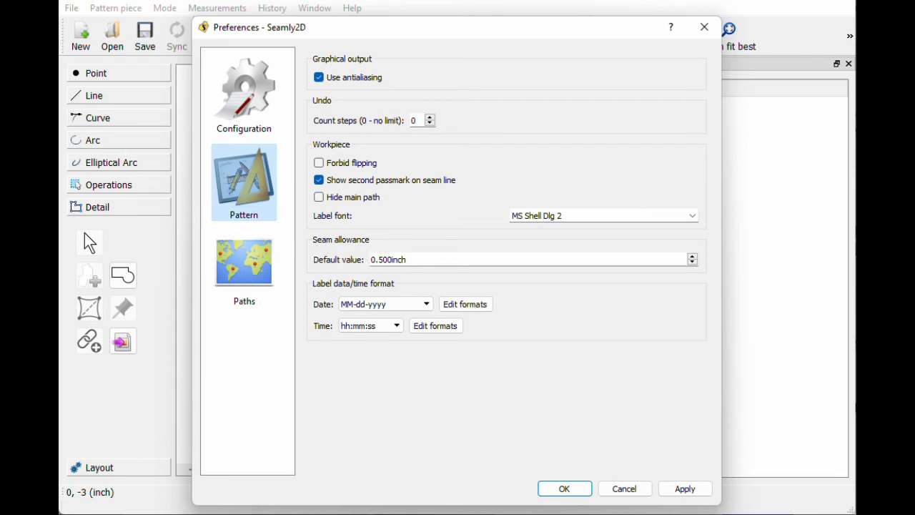
left_click(559, 490)
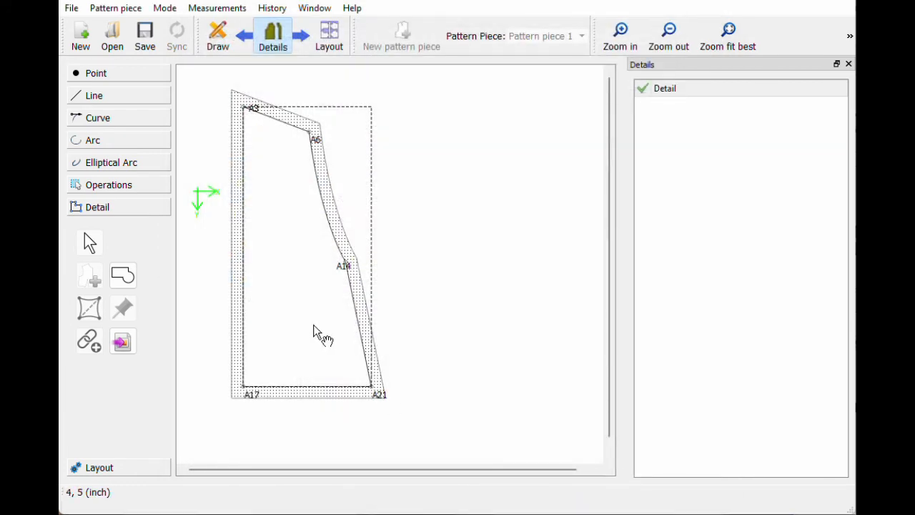
Step: Try to change the seam allowance value in the workpiece's options
right_click(278, 238)
left_click(287, 244)
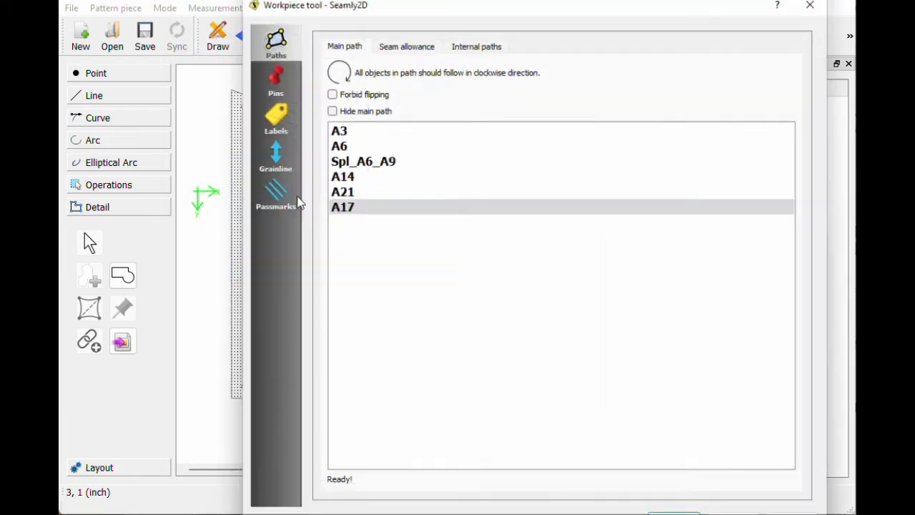
left_click(395, 43)
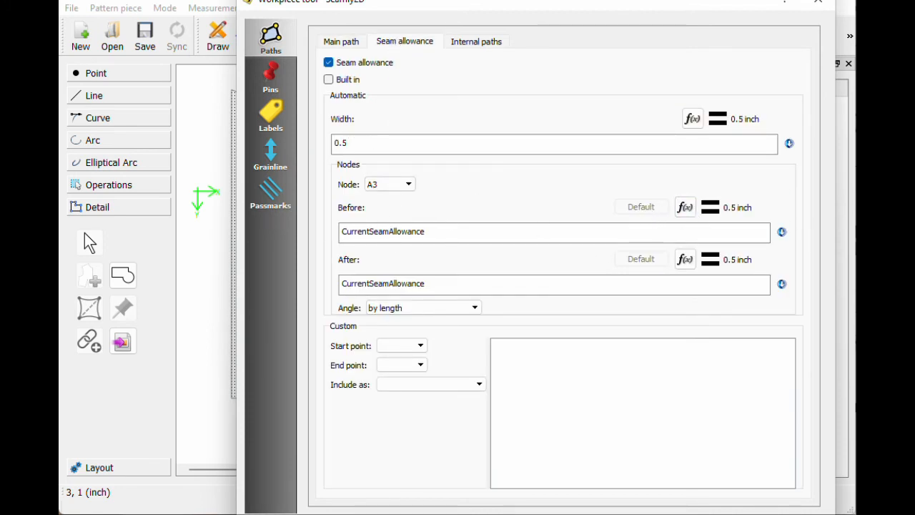
type("75")
key("Return")
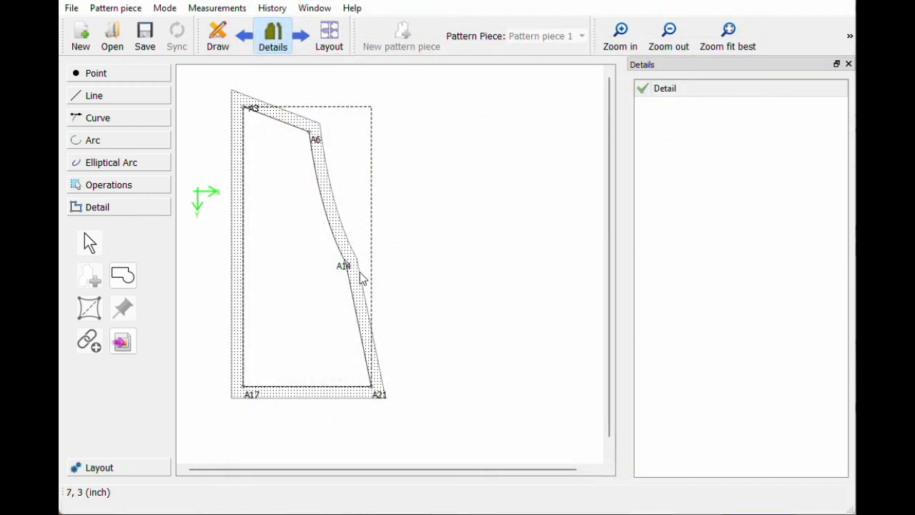
Step: Move the workpiece farther from the origin, and in Draw mode insert point A8 as a node into the piece Detail
left_click(225, 290)
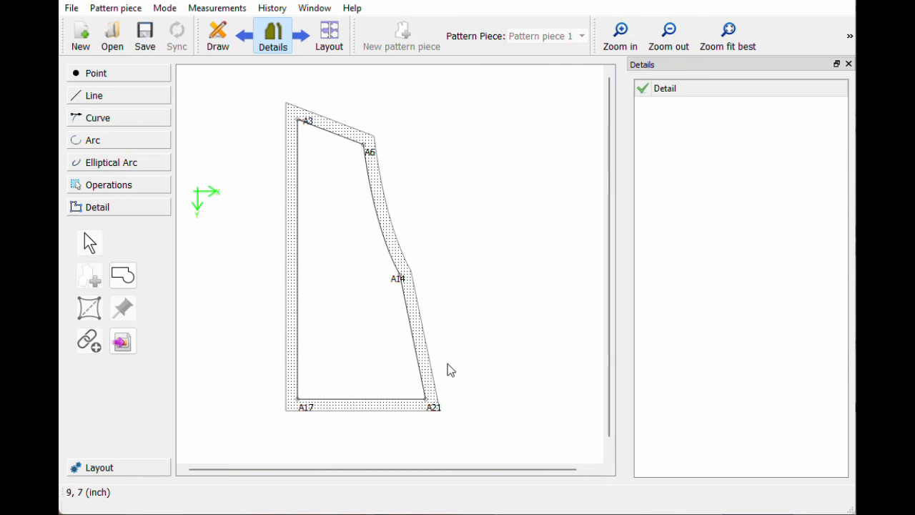
left_click(218, 48)
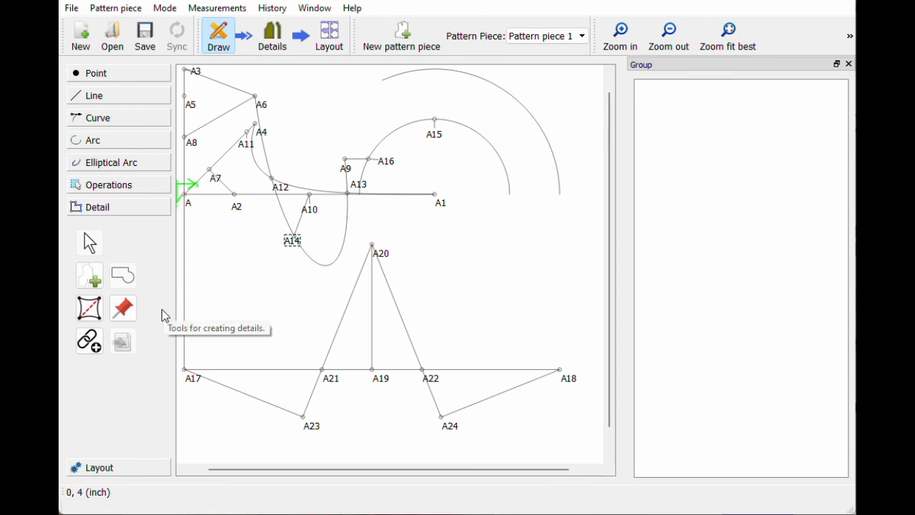
left_click(89, 341)
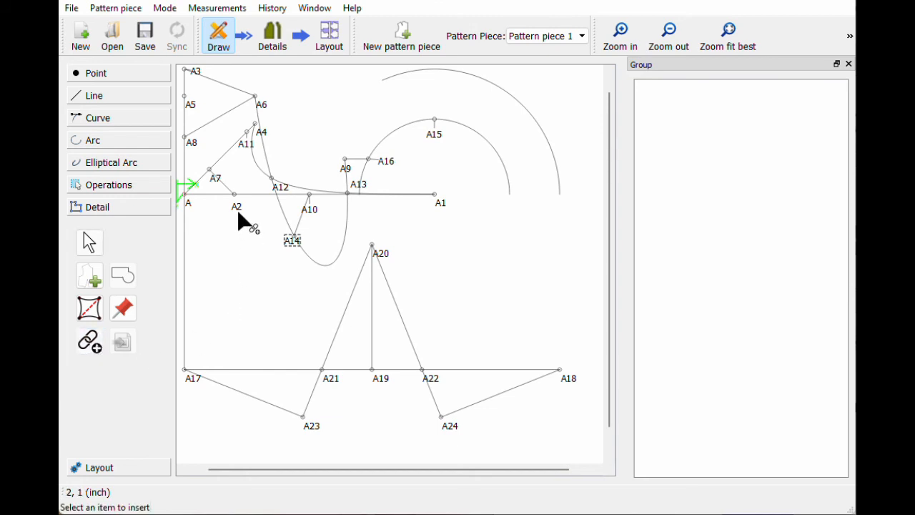
left_click(194, 146)
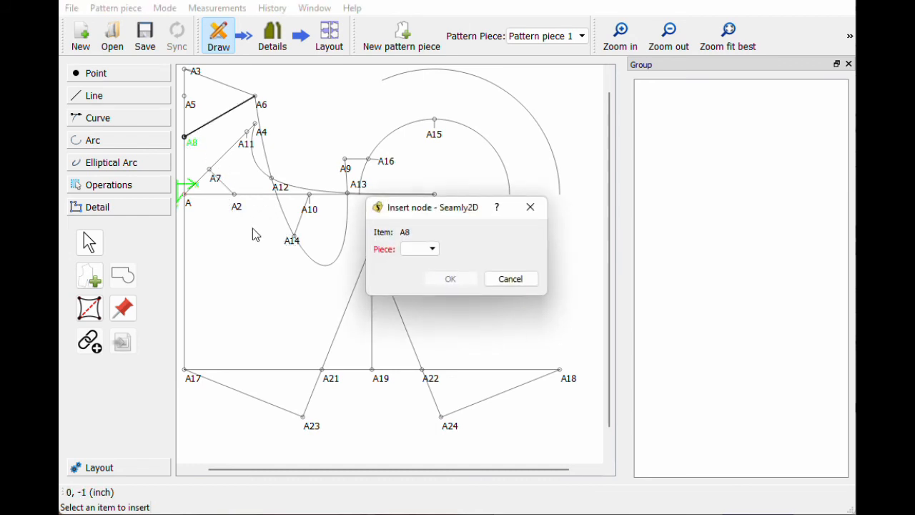
left_click(424, 249)
left_click(421, 262)
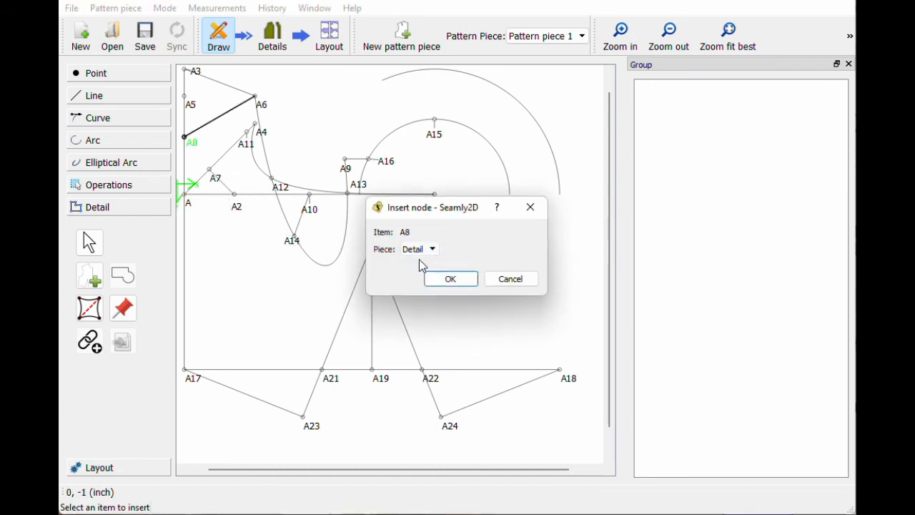
left_click(449, 279)
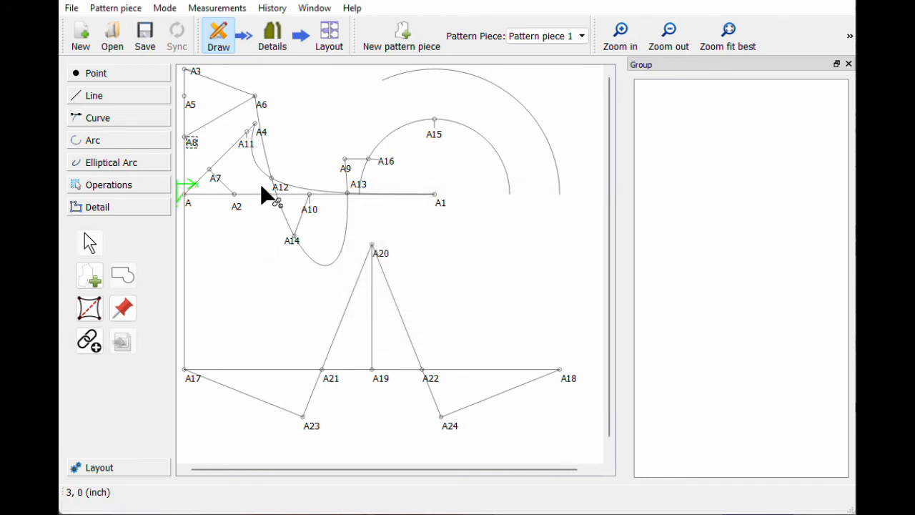
Step: Create an internal path from A8 to A14 in the piece Detail, with a solid line and Cut on fabric enabled
left_click(89, 315)
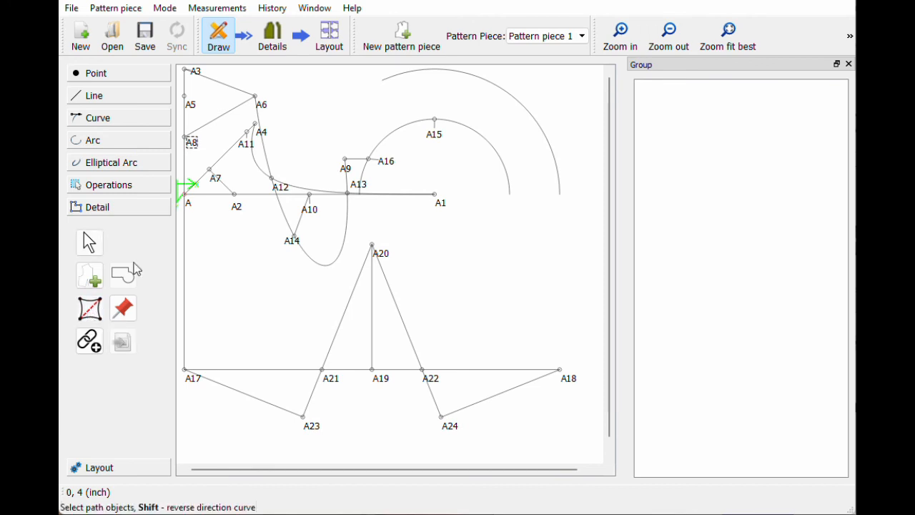
left_click(190, 143)
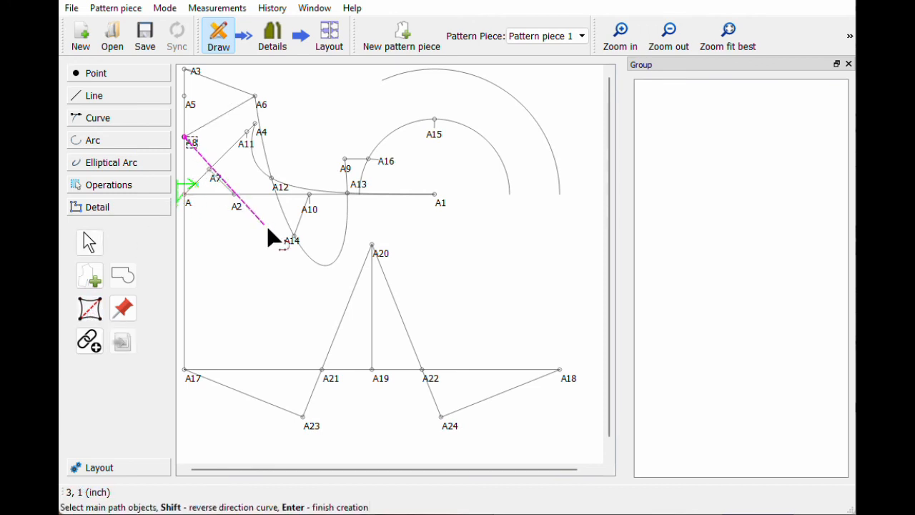
left_click(292, 238)
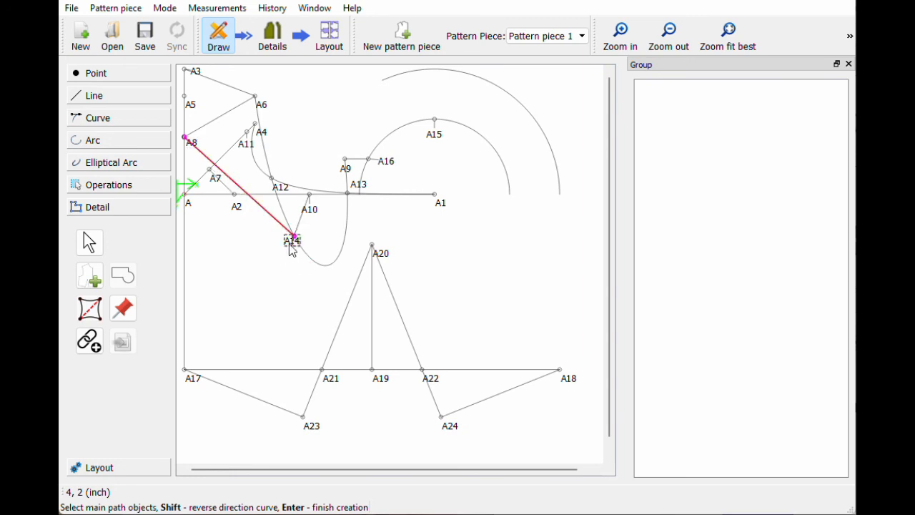
key("Return")
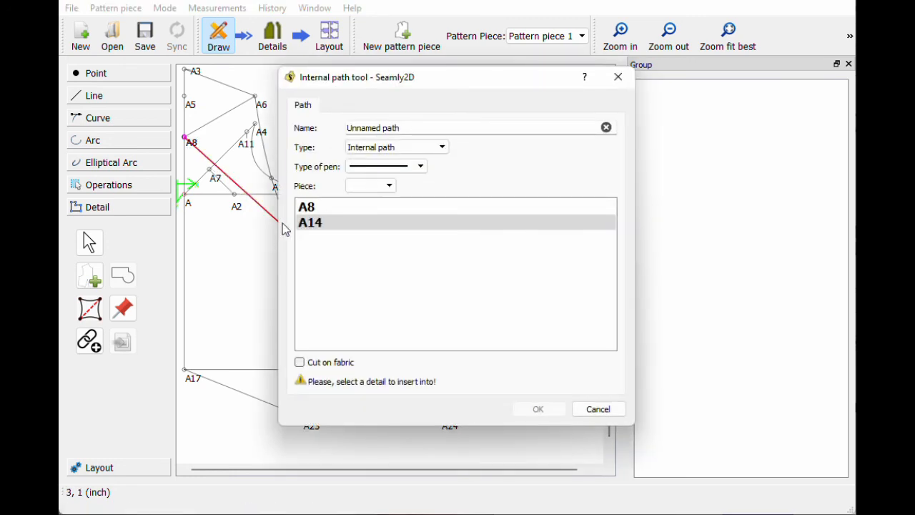
left_click(365, 187)
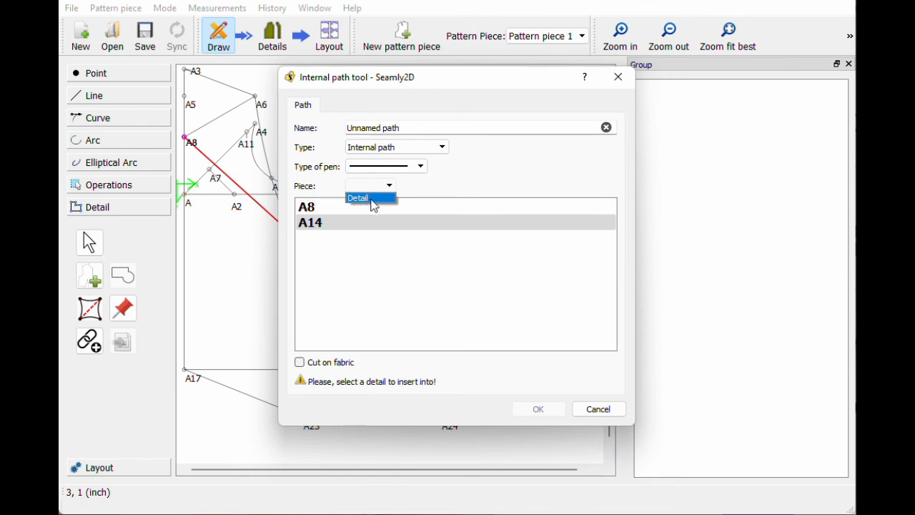
left_click(373, 199)
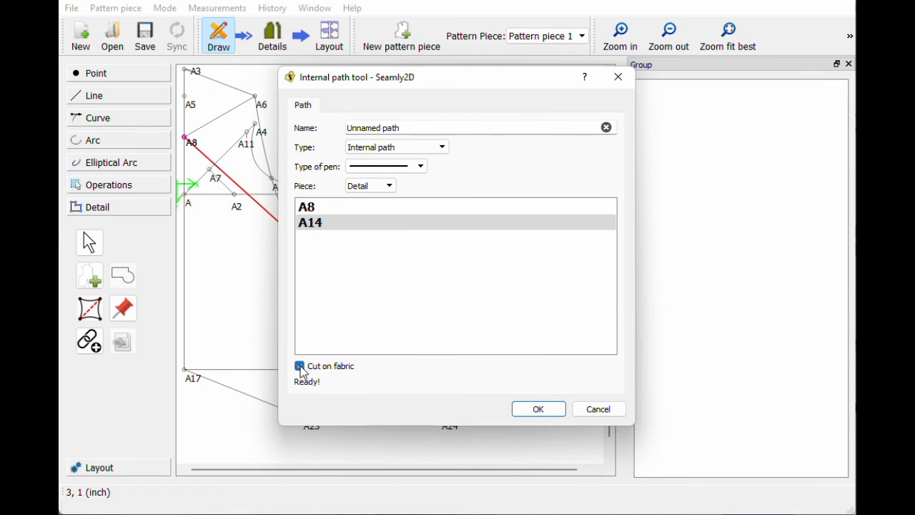
left_click(538, 408)
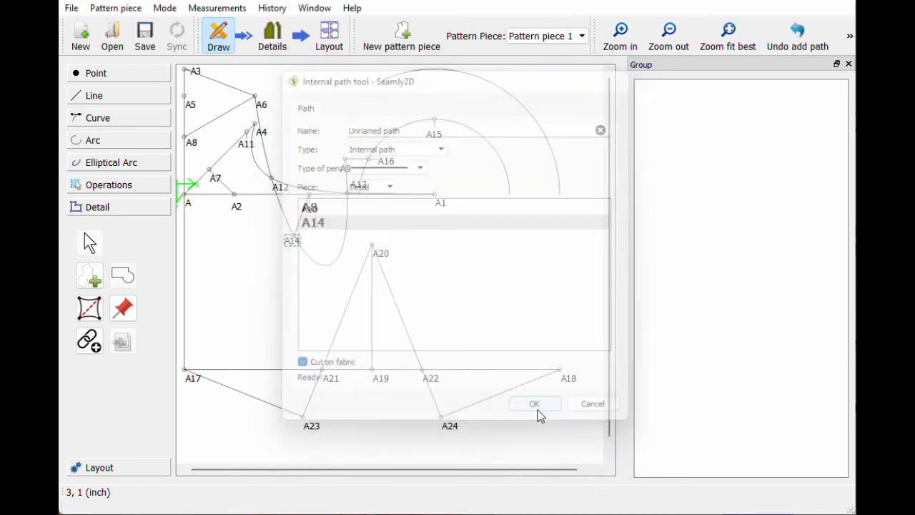
Step: Move the workpiece closer to the origin in Details mode, and return to Draw mode
left_click(281, 51)
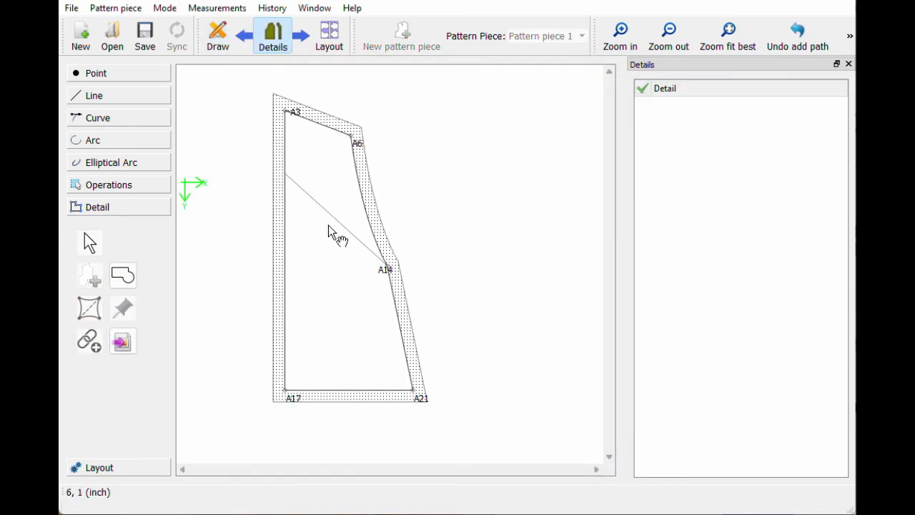
left_click_drag(385, 279, 324, 283)
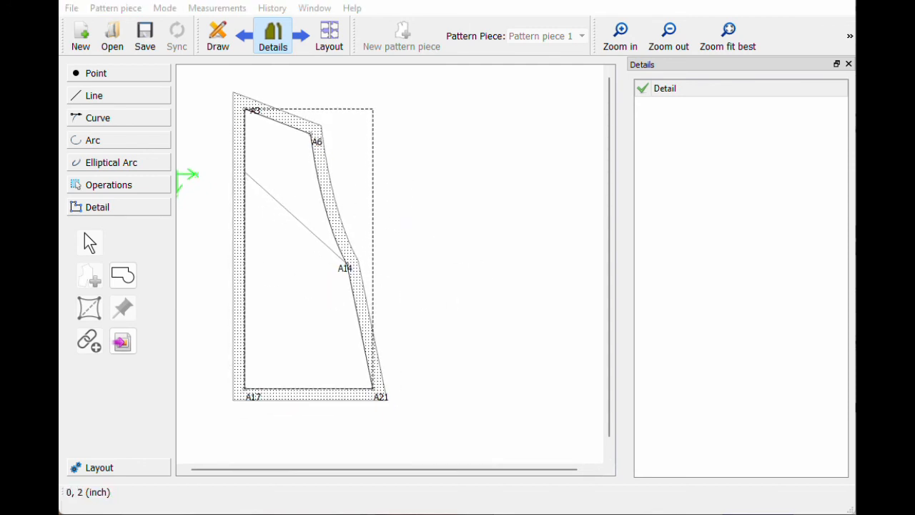
left_click(218, 39)
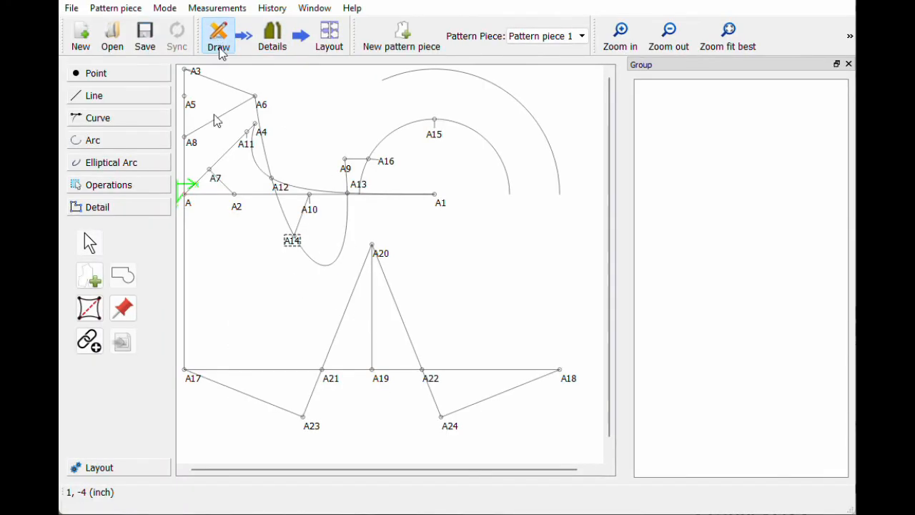
Step: Create a path from A17 to A3 with the type Custom seam allowance and insert it into the piece Detail
left_click(90, 308)
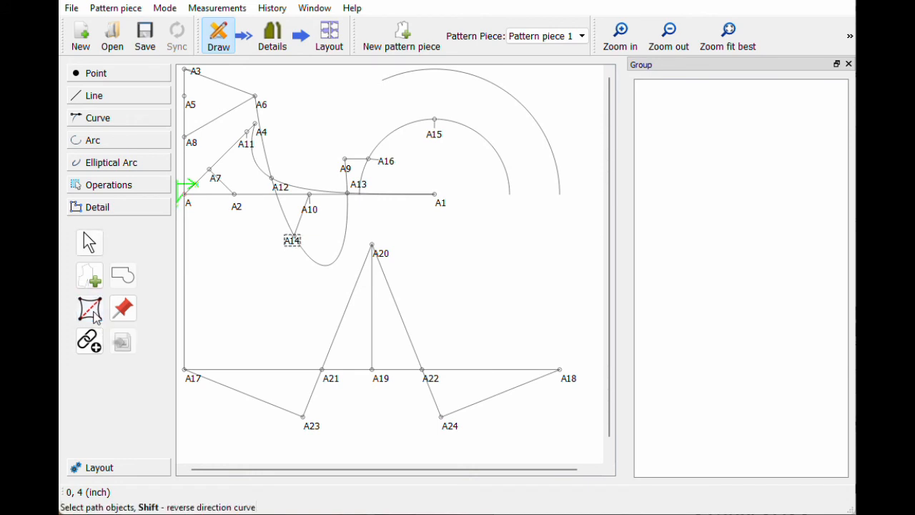
left_click(187, 372)
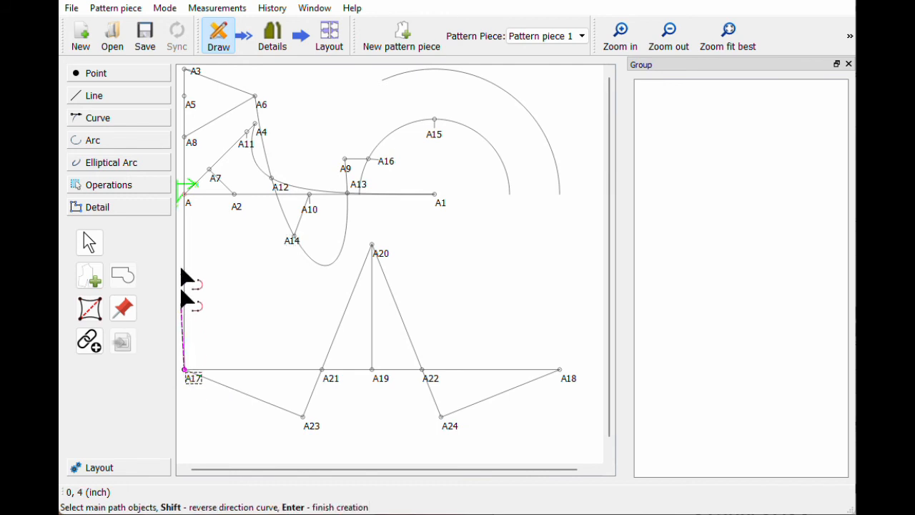
left_click(197, 71)
key("Return")
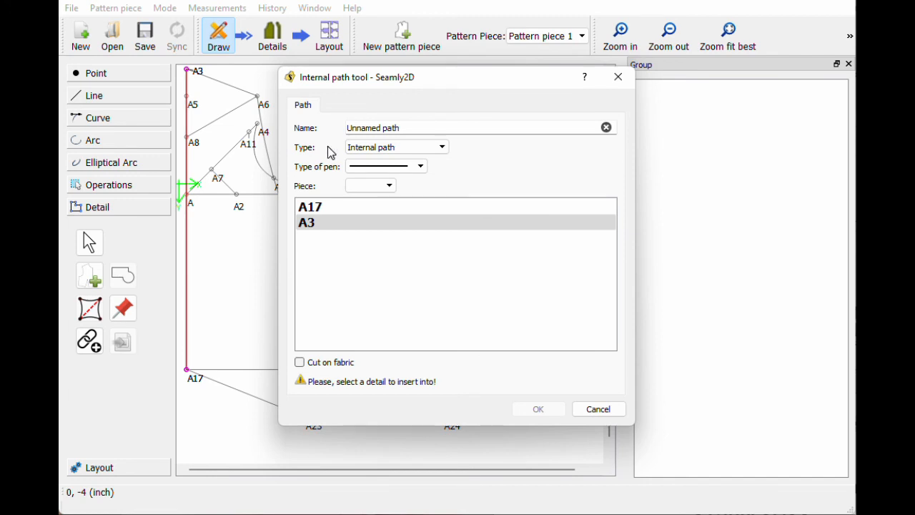
left_click(361, 148)
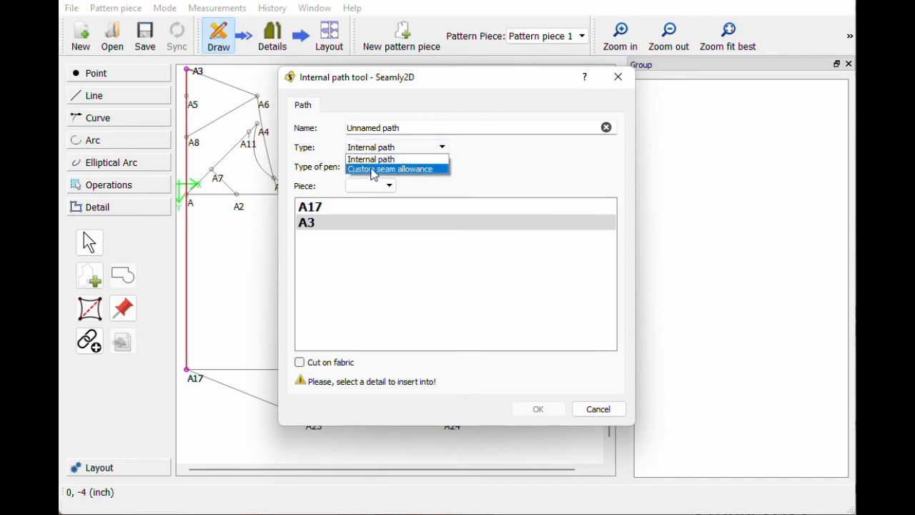
left_click(374, 169)
left_click(390, 186)
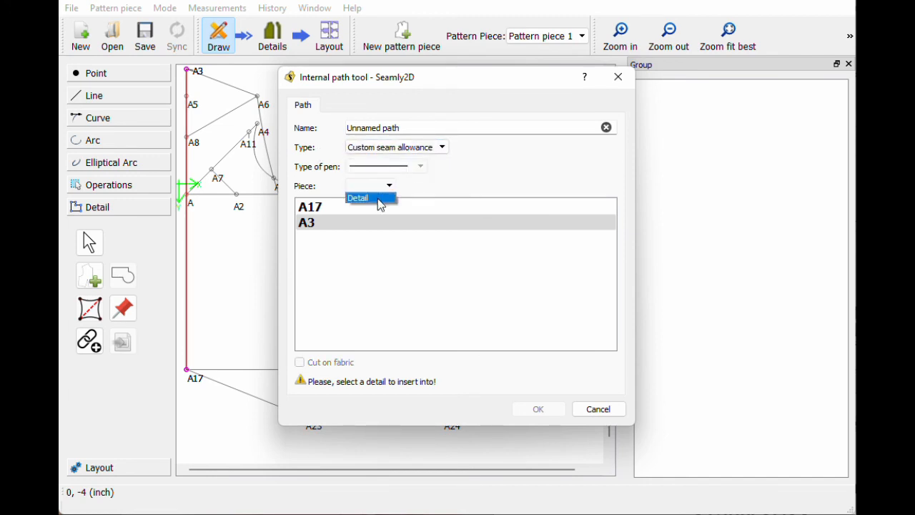
left_click(378, 200)
left_click(527, 412)
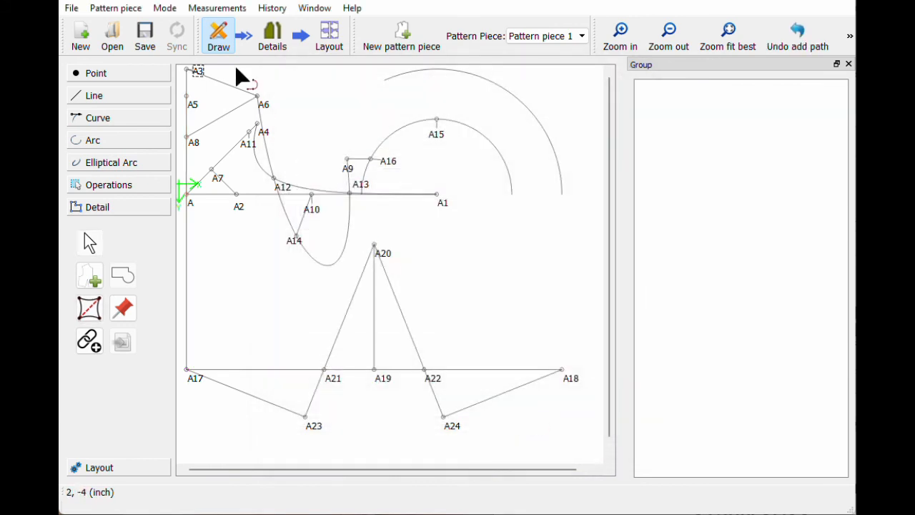
Step: Open the workpiece's options in Details mode, check its main path nodes, and bring up its seam allowance settings
left_click(269, 43)
right_click(292, 255)
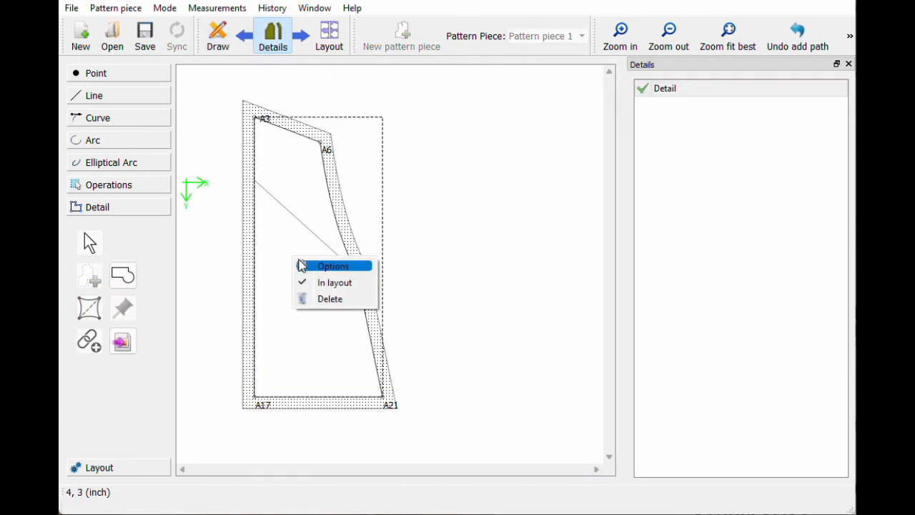
left_click(301, 264)
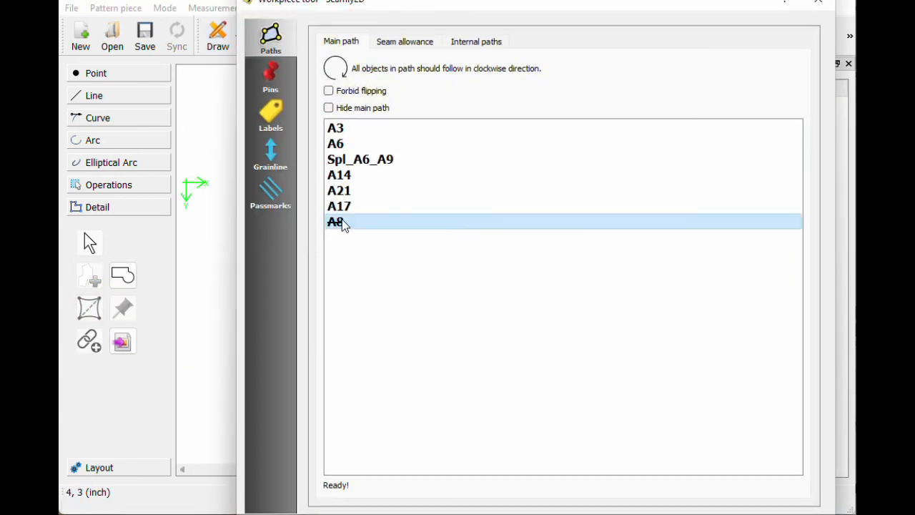
left_click_drag(381, 13, 549, 18)
left_click(530, 224)
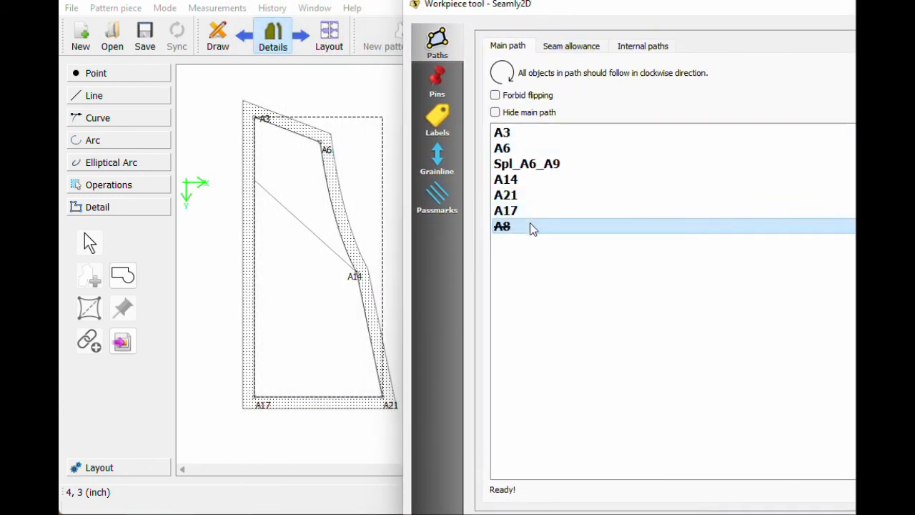
left_click(559, 50)
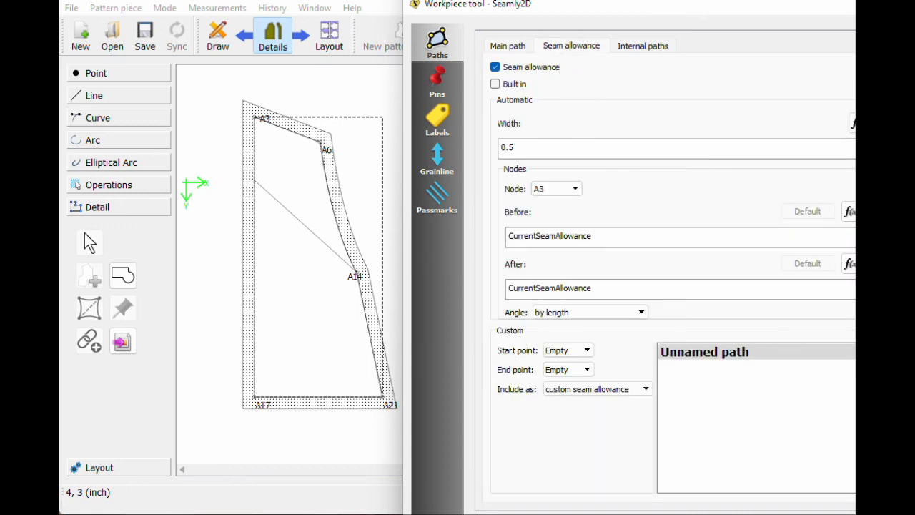
left_click_drag(565, 15, 451, 6)
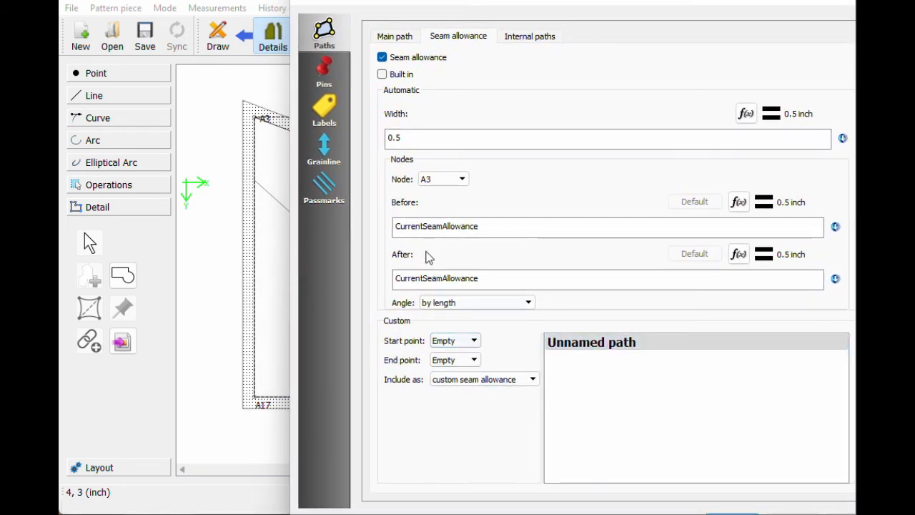
Step: Set the seam allowance before node A3 to 0
left_click(439, 184)
left_click(439, 184)
left_click(439, 184)
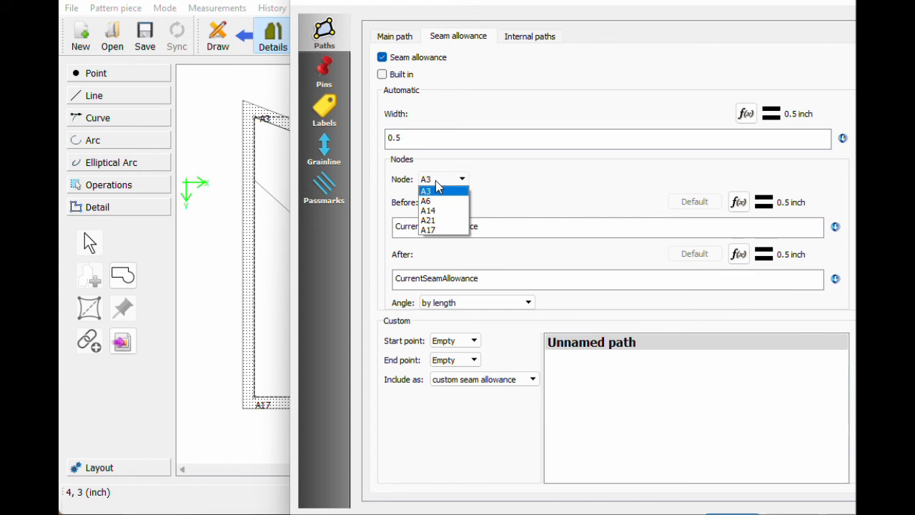
left_click(428, 193)
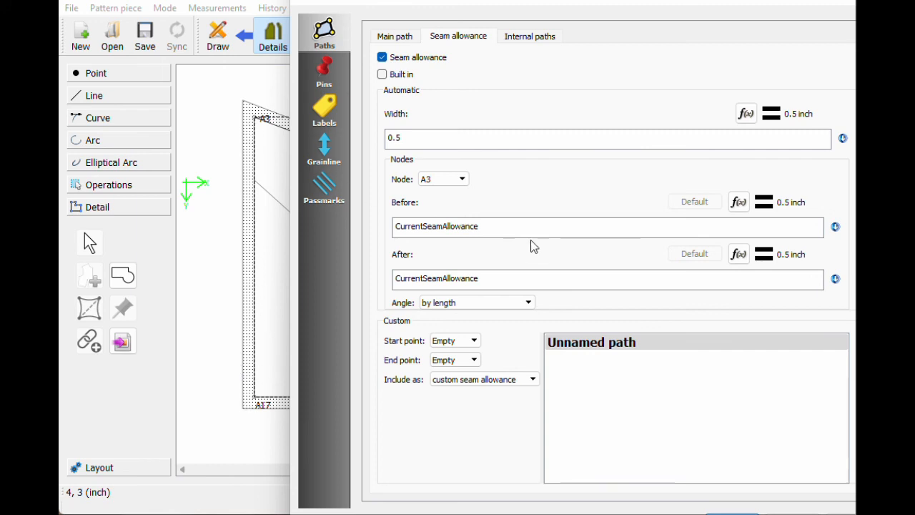
left_click_drag(480, 226, 394, 226)
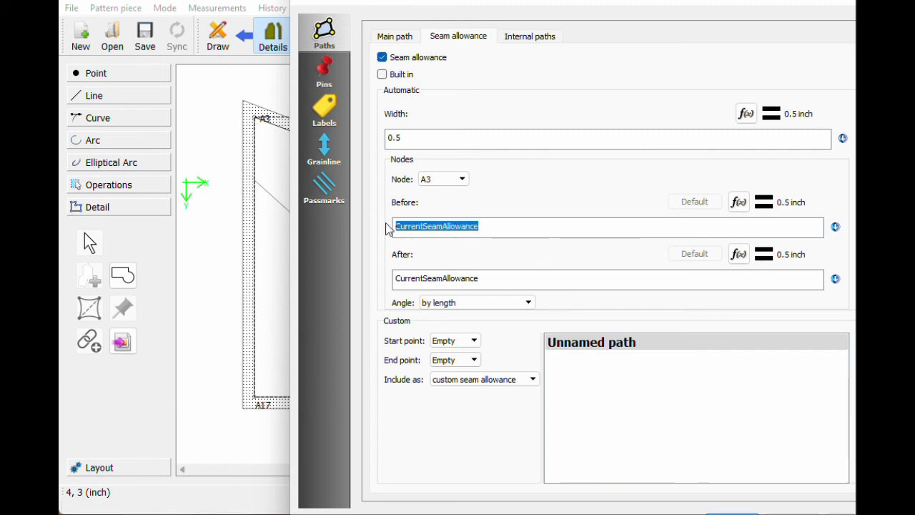
type("0")
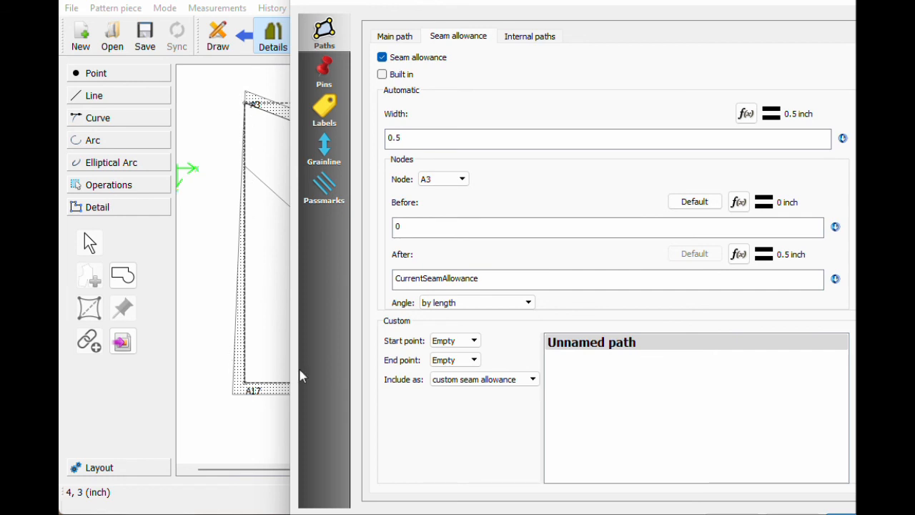
Step: Set the seam allowance after node A17 to 0, accept the workpiece options, and reposition the piece on the canvas
left_click(430, 183)
left_click(446, 229)
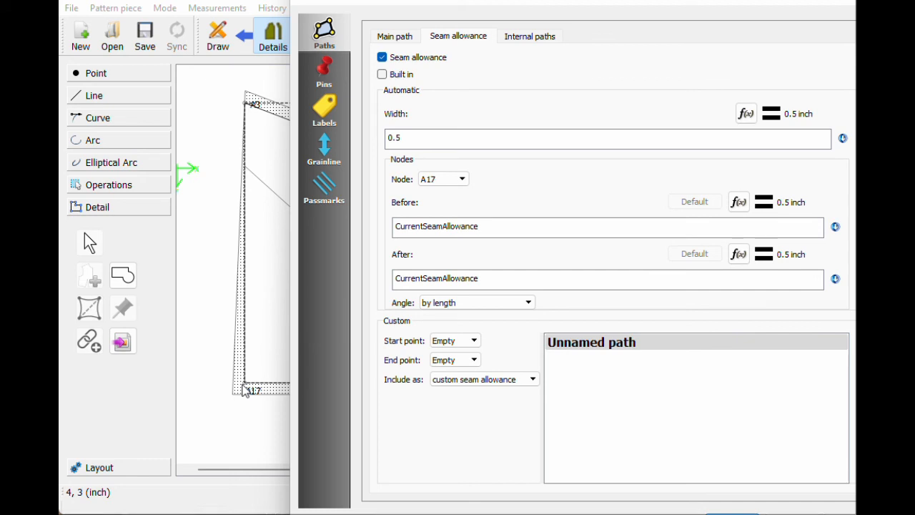
left_click_drag(486, 278, 379, 280)
type("0")
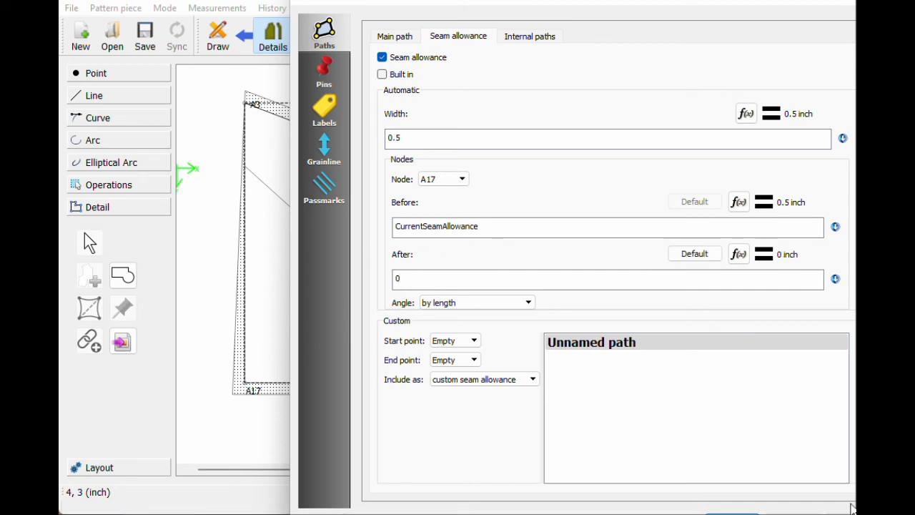
left_click(732, 513)
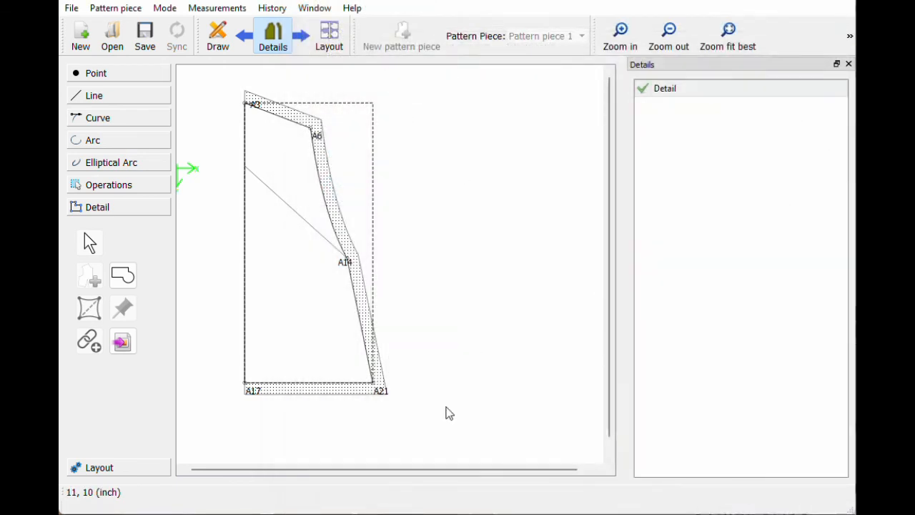
left_click_drag(325, 329, 365, 344)
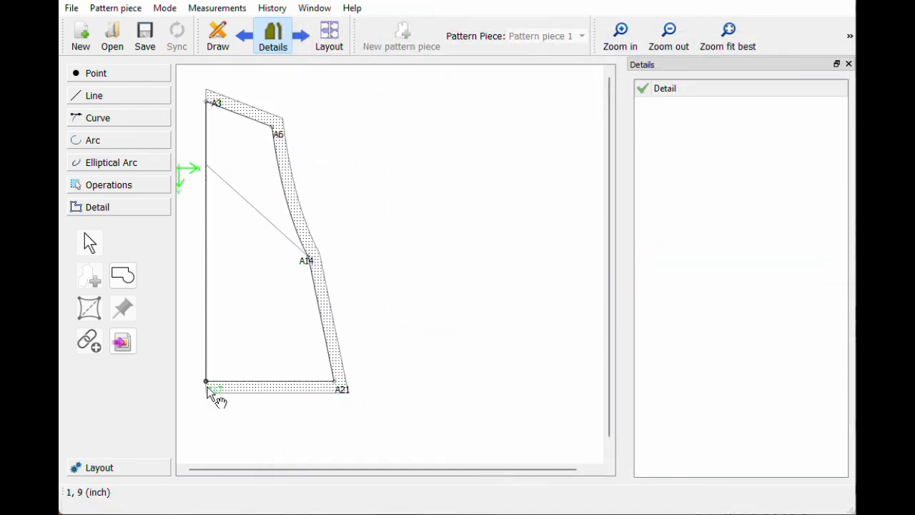
left_click_drag(285, 289, 304, 290)
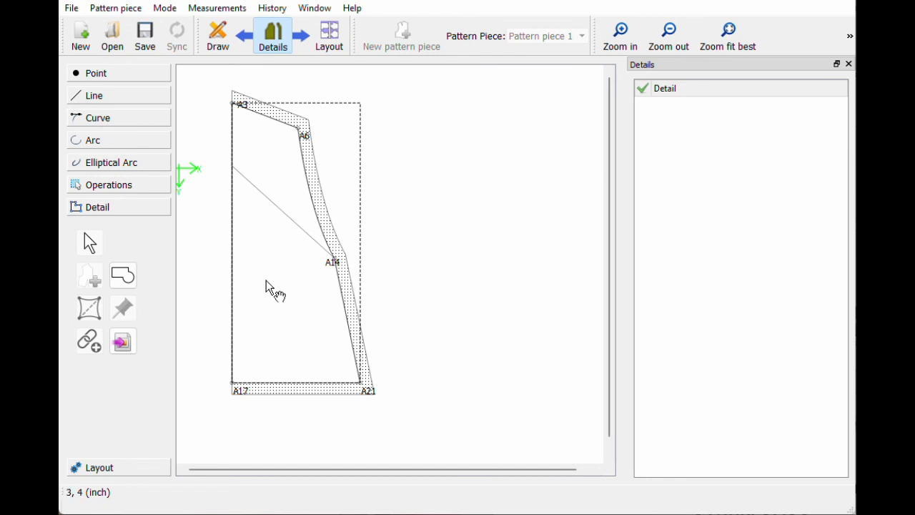
Step: Change the detail name in the workpiece's label data to Bodice
right_click(266, 280)
left_click(275, 290)
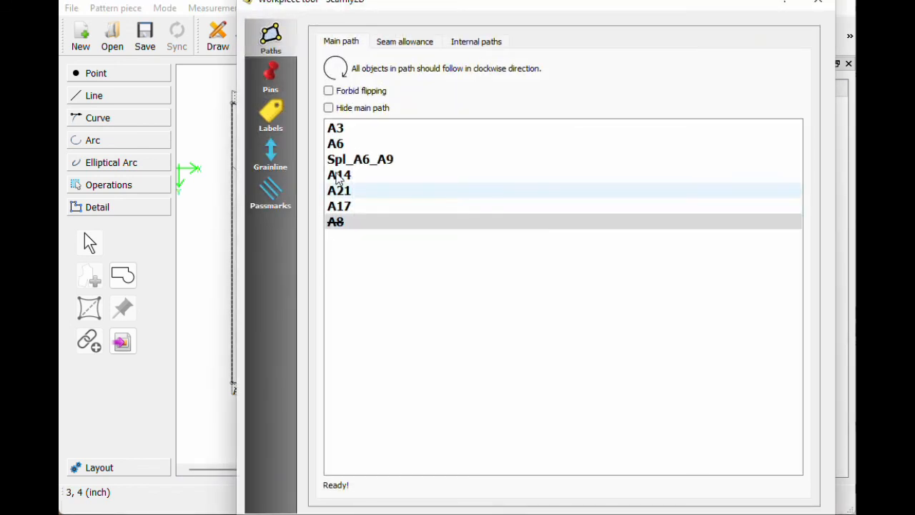
left_click(277, 118)
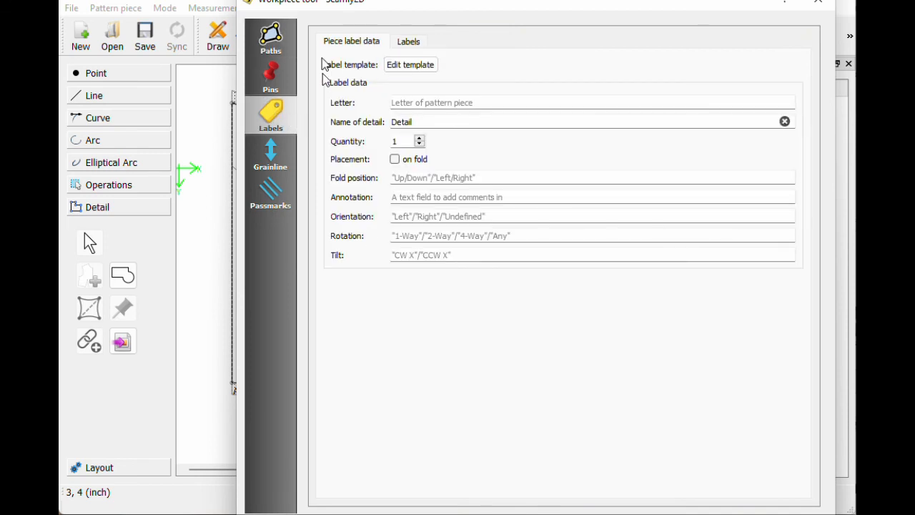
double_click(402, 123)
left_click(784, 121)
type("Bod")
left_click(495, 376)
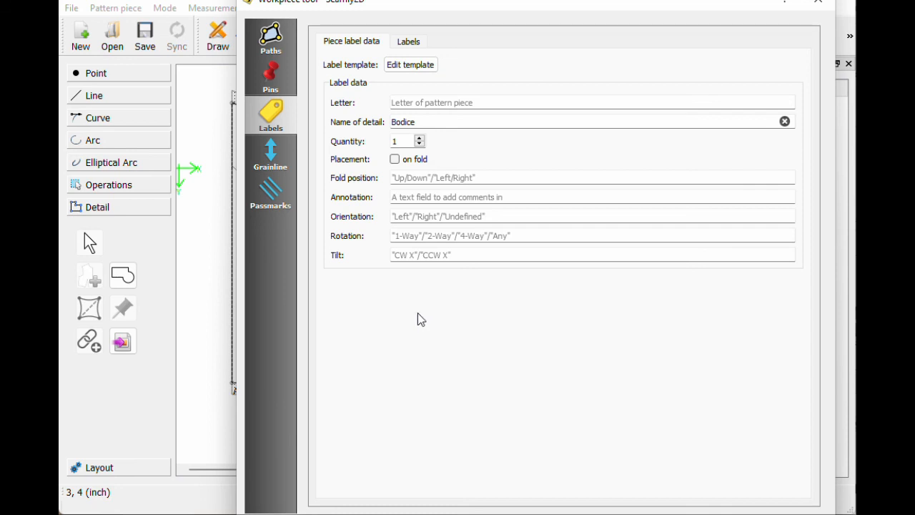
Step: Add a line with the Piece name placeholder, %pName%, to the piece's label template
left_click(407, 66)
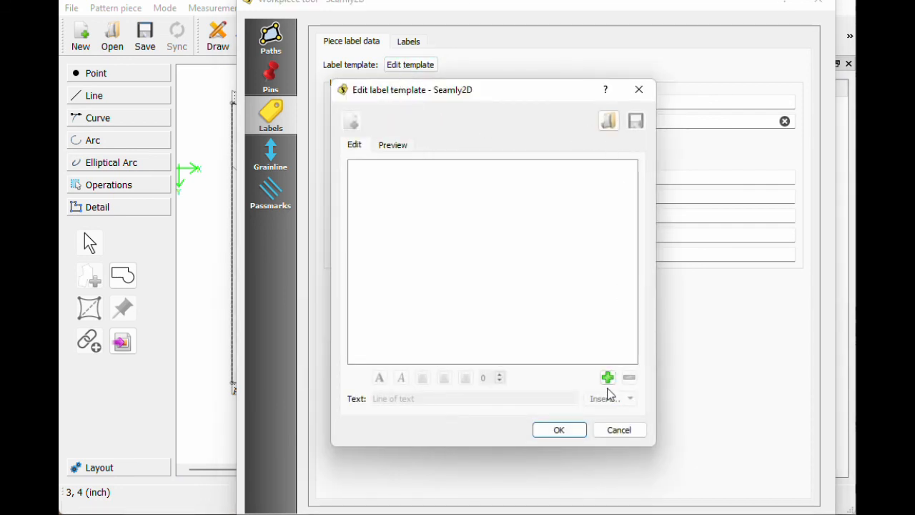
left_click(608, 378)
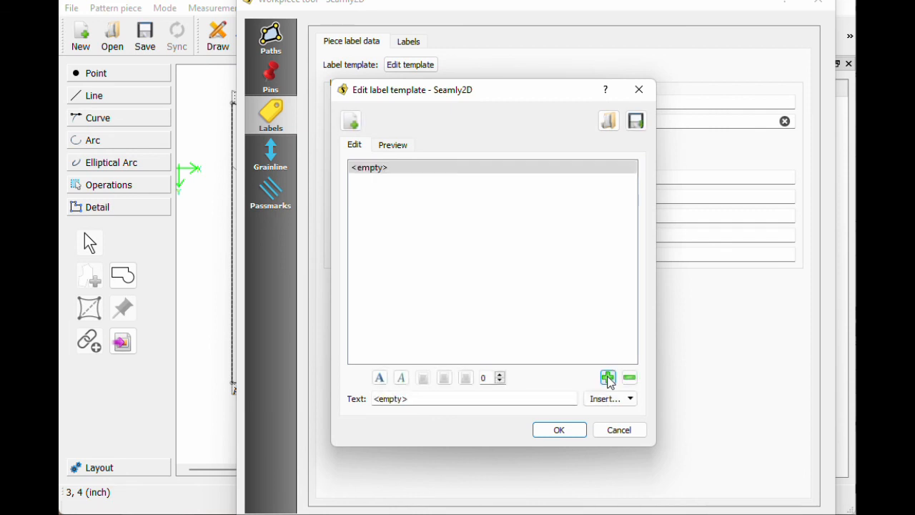
left_click_drag(409, 399, 373, 399)
key("BackSpace")
left_click(614, 398)
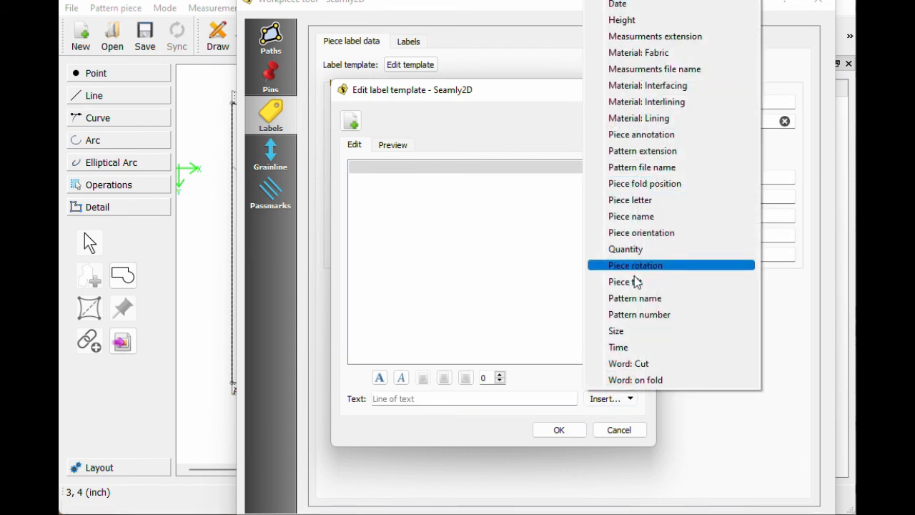
left_click(670, 217)
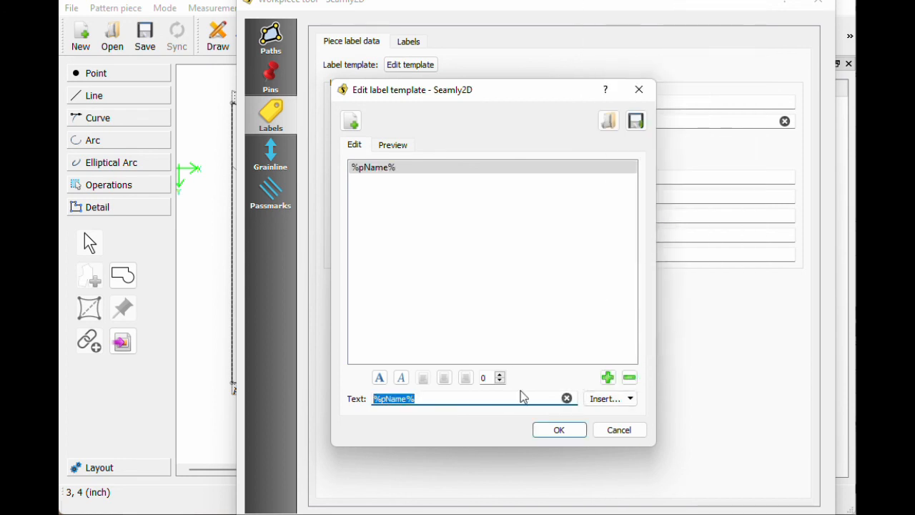
left_click(555, 434)
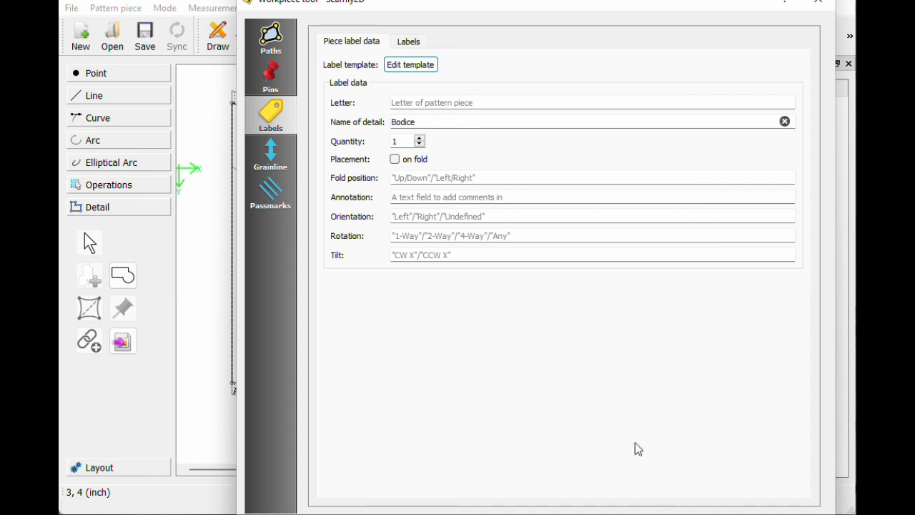
Step: Make the detail label visible, change its size, and reposition it on the workpiece
left_click(408, 43)
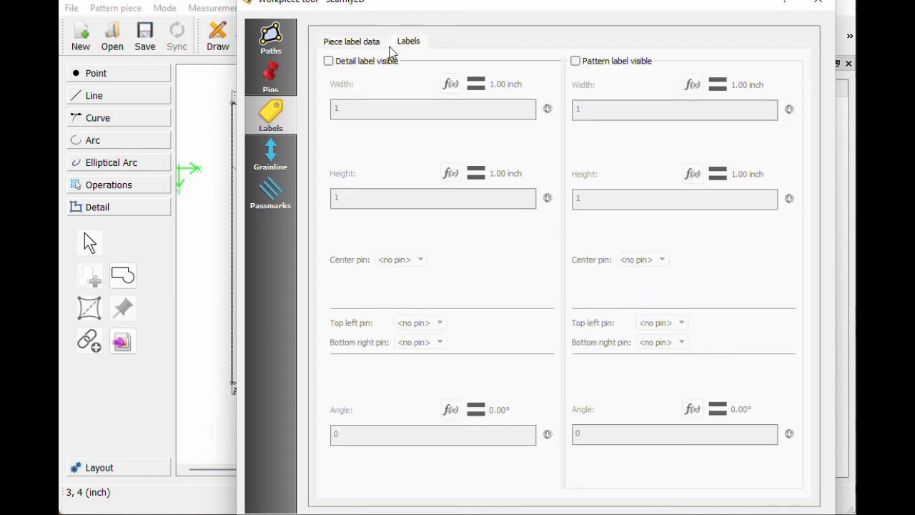
left_click(328, 61)
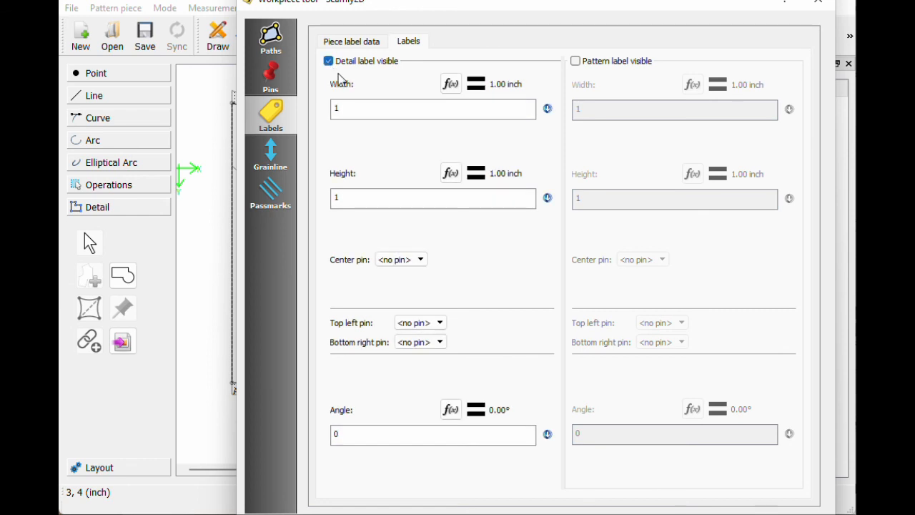
type("33")
key("Return")
left_click_drag(255, 249, 278, 312)
Step: Reopen the Bodice workpiece's options and open its piece label template for editing
right_click(271, 292)
left_click(283, 302)
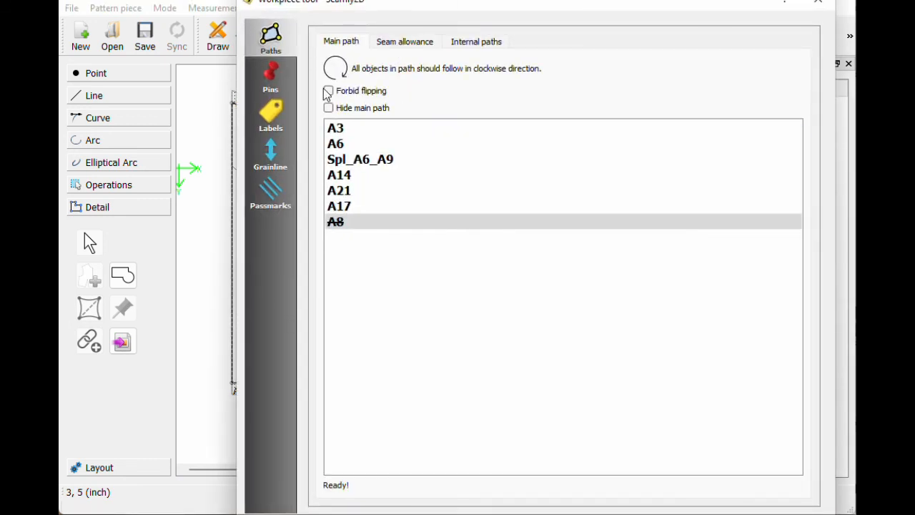
left_click(277, 117)
left_click(398, 65)
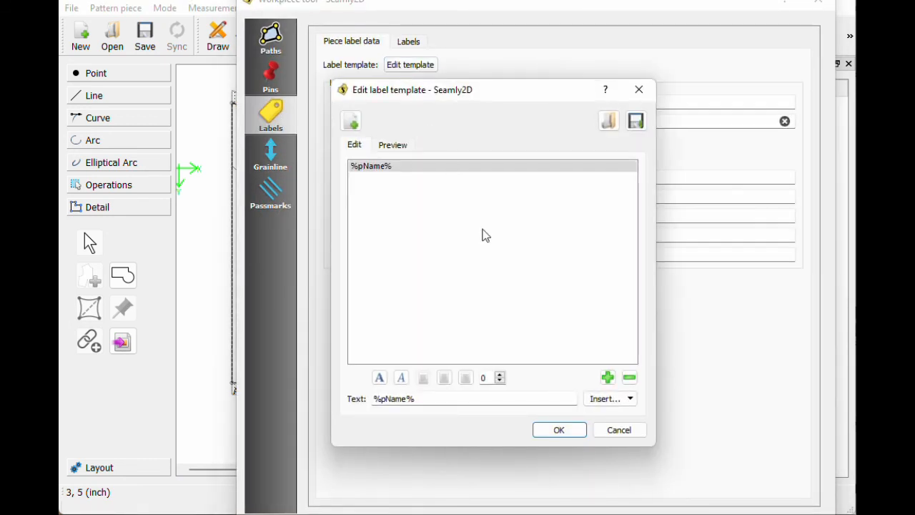
Step: Add a blank line to the label template and look through the insertable placeholders and template export options
left_click(608, 377)
key("BackSpace")
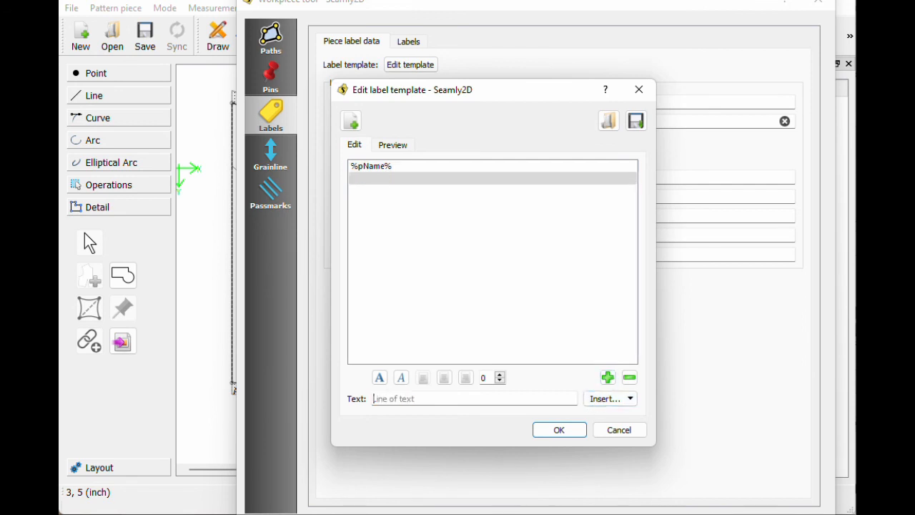
left_click(602, 399)
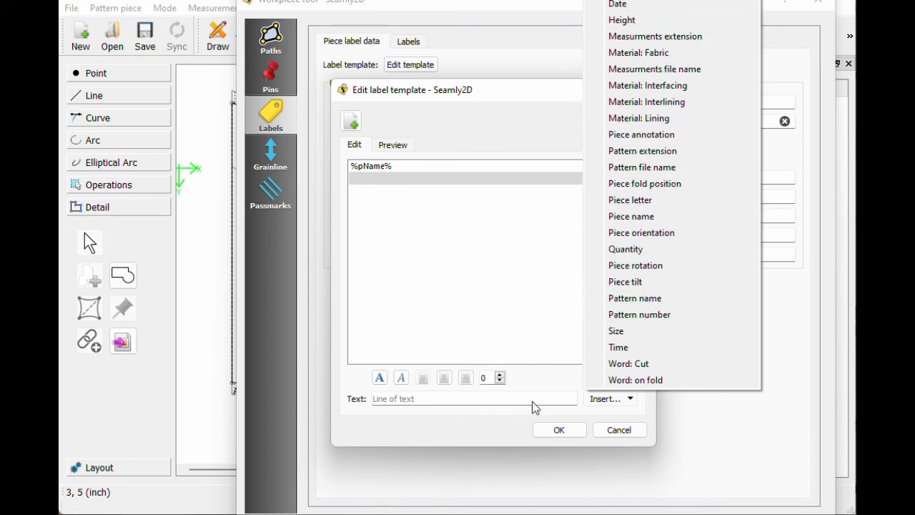
left_click(492, 319)
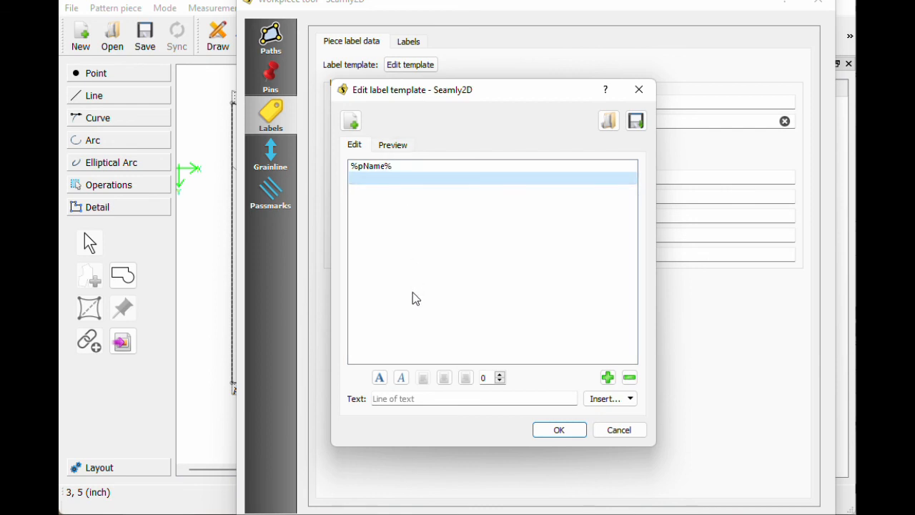
left_click(636, 120)
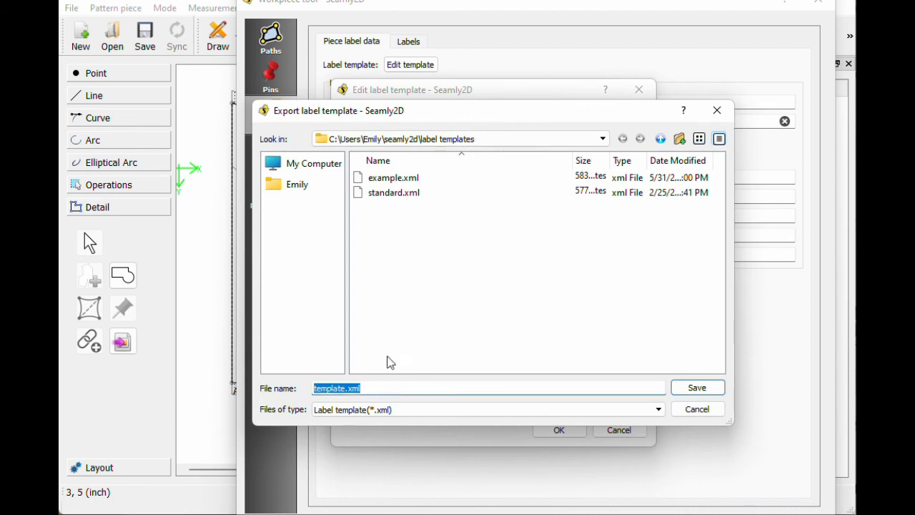
left_click(696, 412)
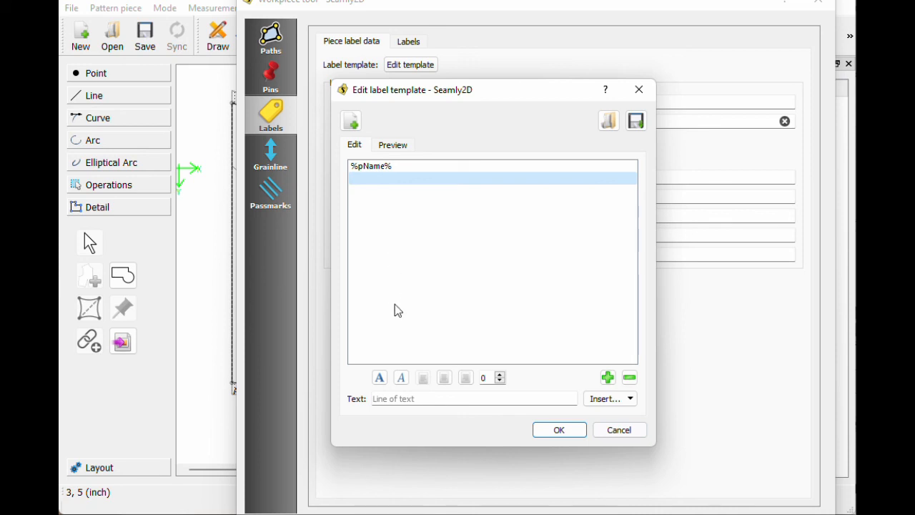
Step: Replace the current label template with the imported example.xml template and accept it
left_click(611, 129)
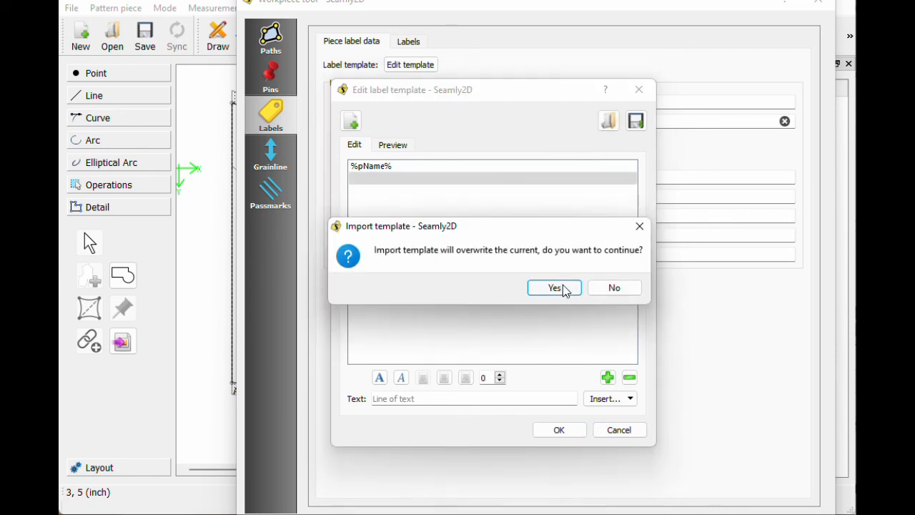
left_click(560, 290)
left_click(390, 184)
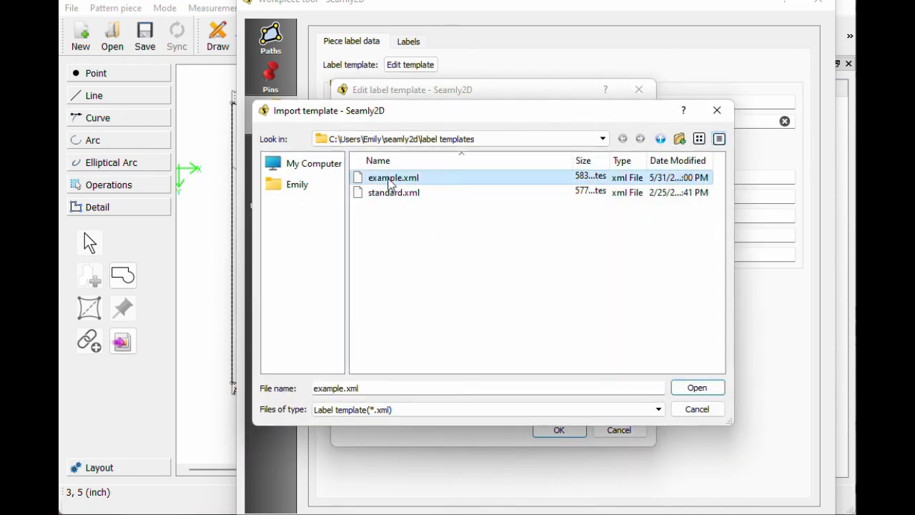
double_click(390, 184)
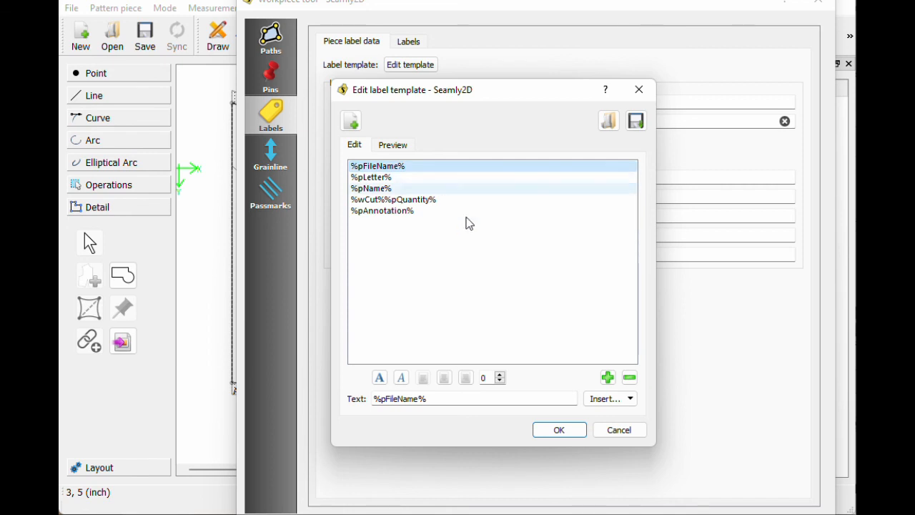
left_click(576, 430)
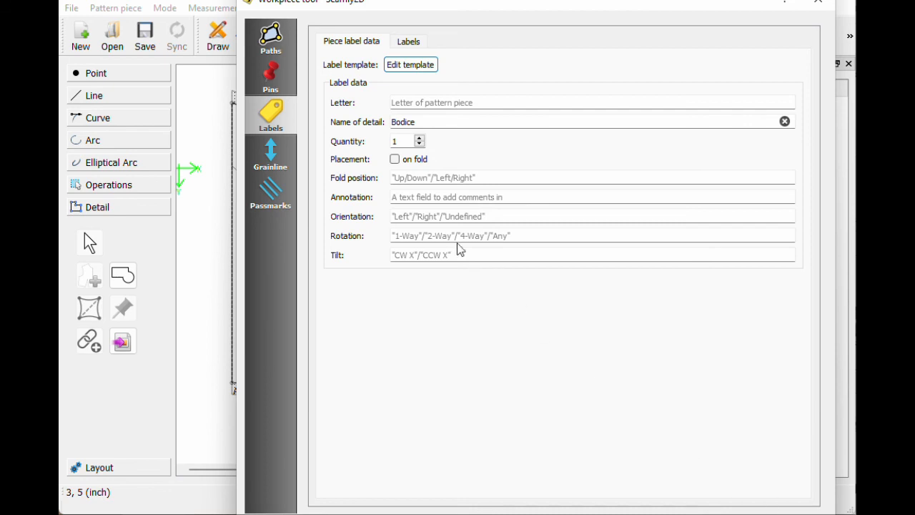
Step: Set the piece's label quantity to 3 and its letter to A, and accept the workpiece options
left_click(420, 138)
left_click(421, 138)
left_click(409, 102)
type("A")
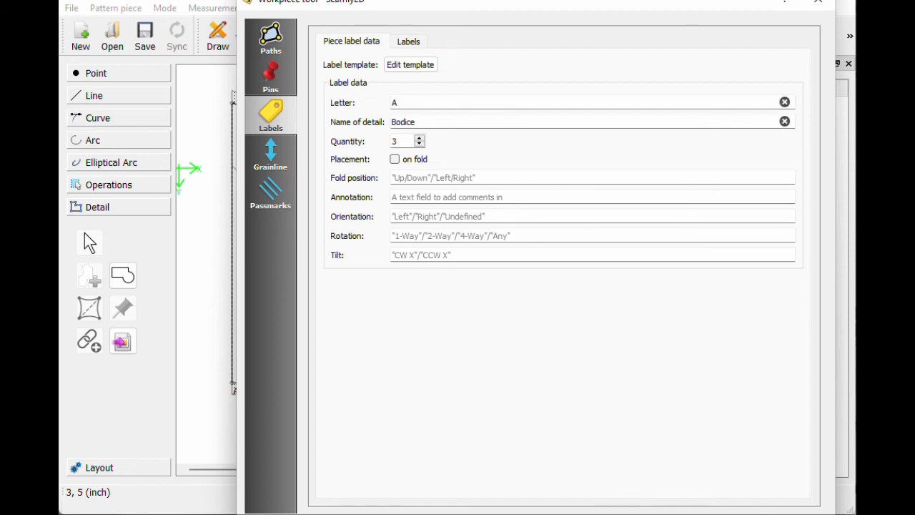
key("Return")
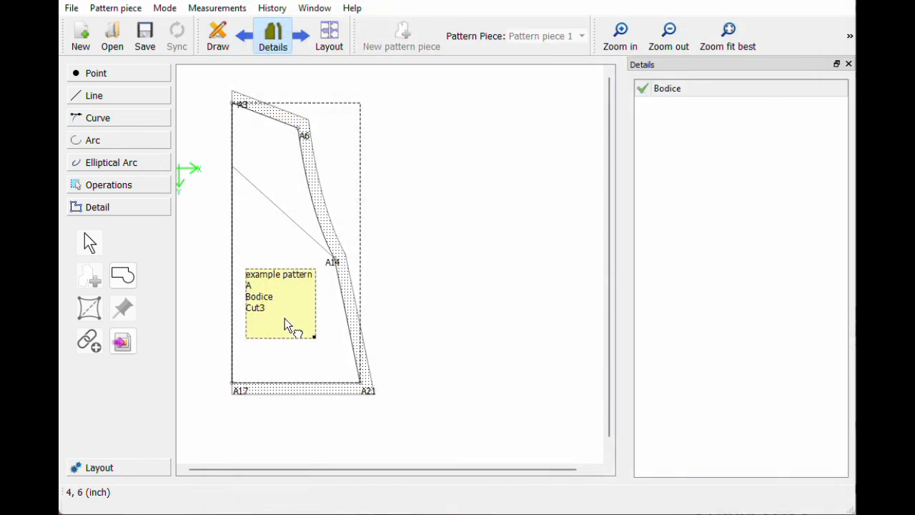
left_click(480, 287)
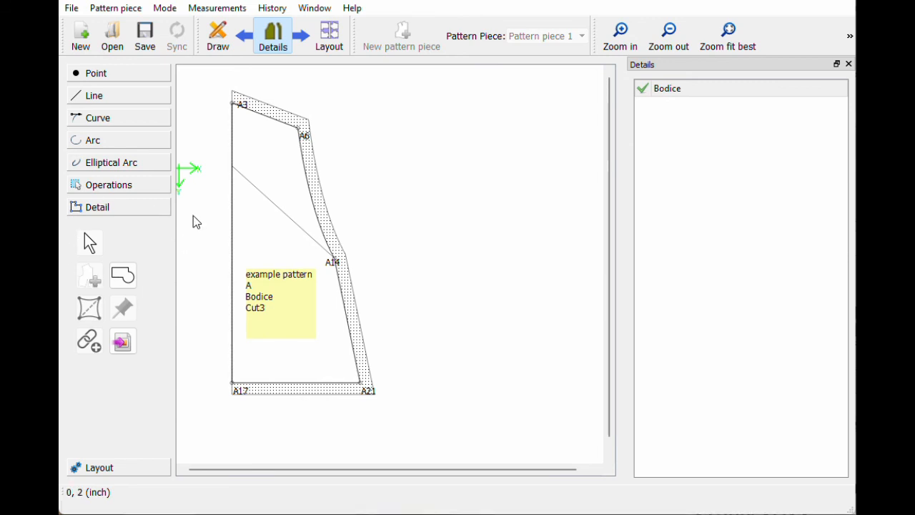
Step: Create a layout of the Bodice on the custom 24 by 341.33 inch paper, without dividing it into strips
left_click(336, 47)
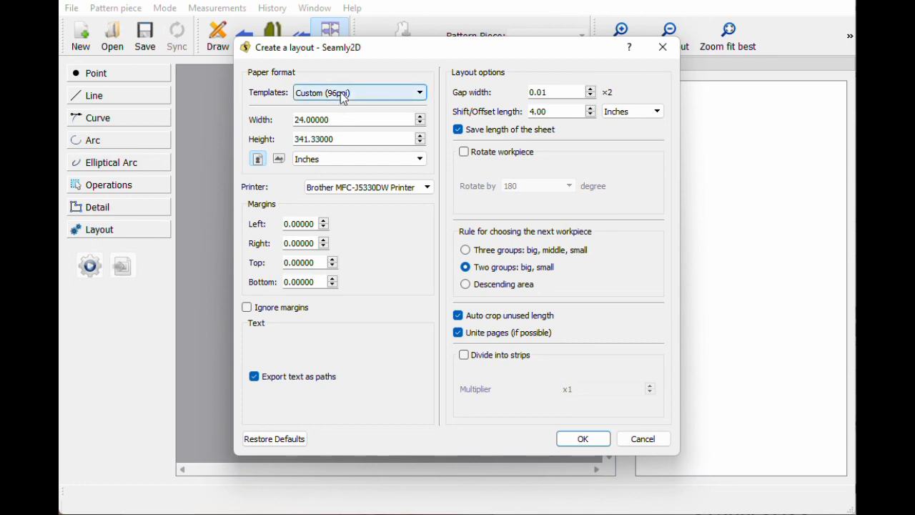
left_click(344, 98)
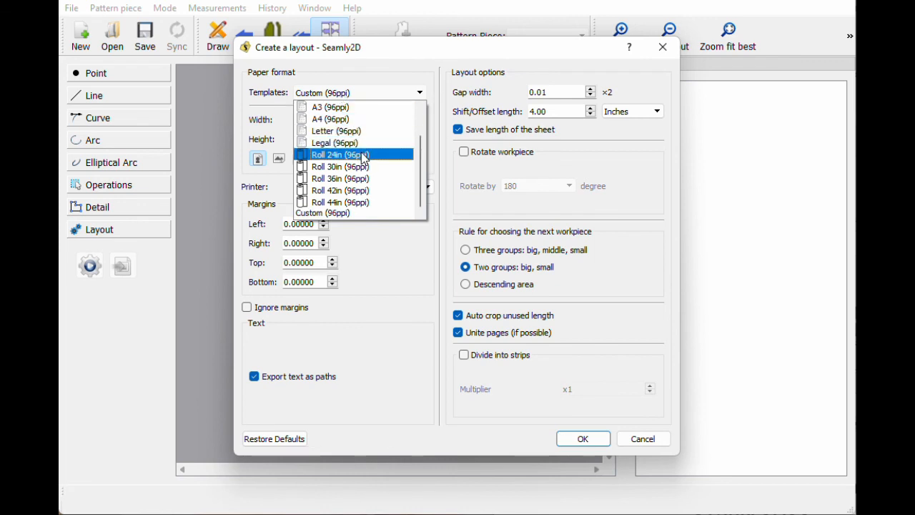
left_click(362, 74)
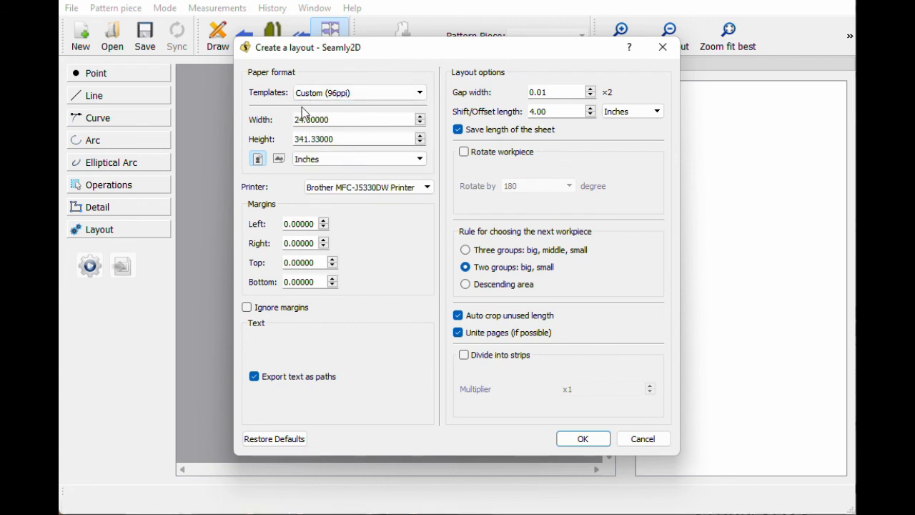
left_click(466, 356)
left_click(466, 357)
left_click(466, 357)
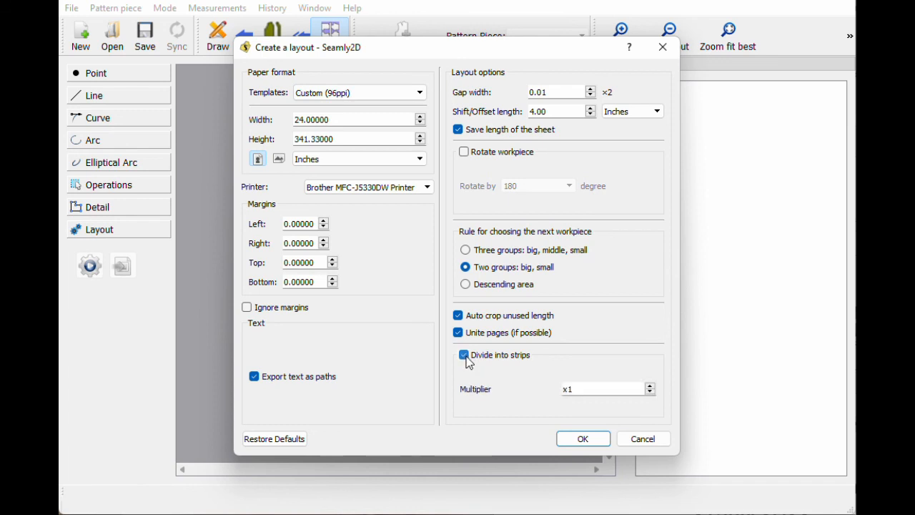
left_click(466, 357)
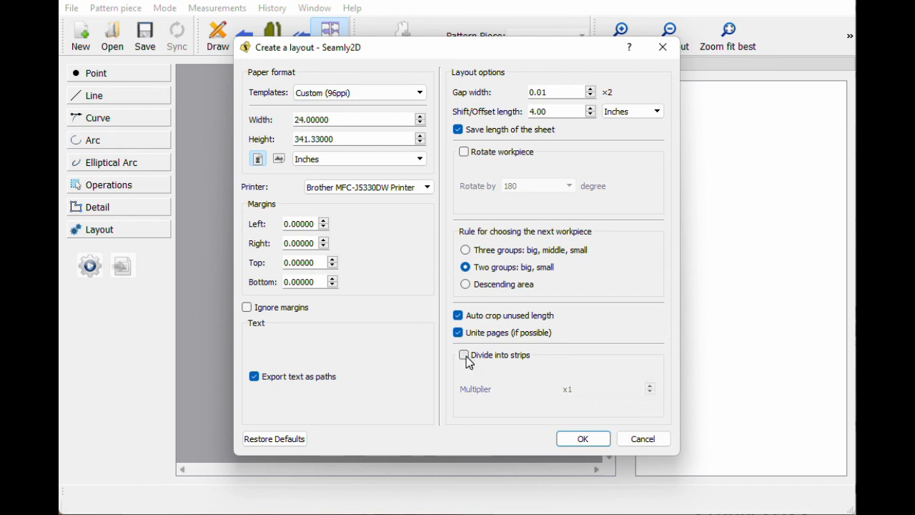
left_click(580, 440)
left_click(439, 278)
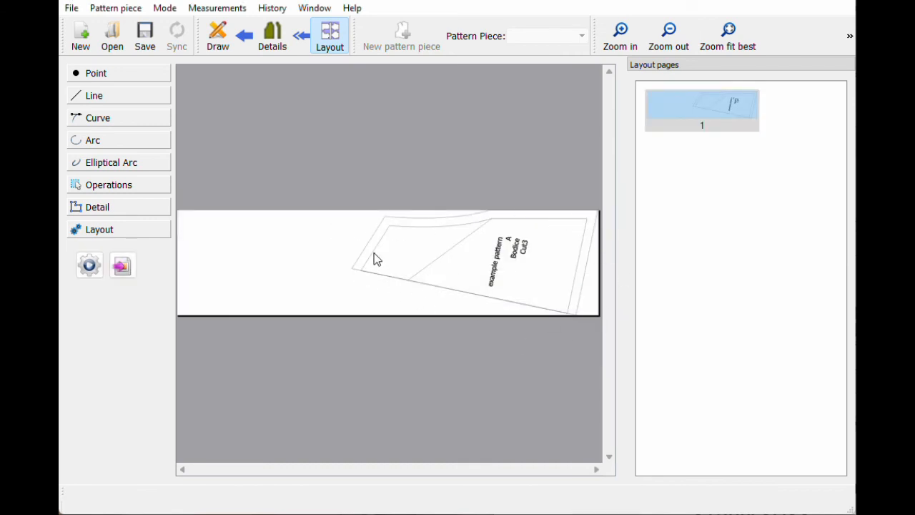
Step: Start exporting the layout, look at the destination folder, and choose PDF tiled files as the format
left_click(123, 267)
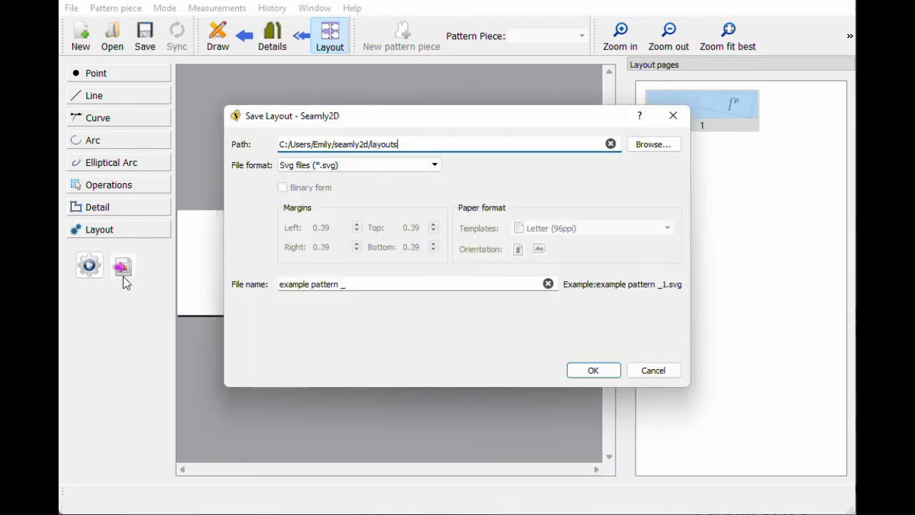
left_click(380, 163)
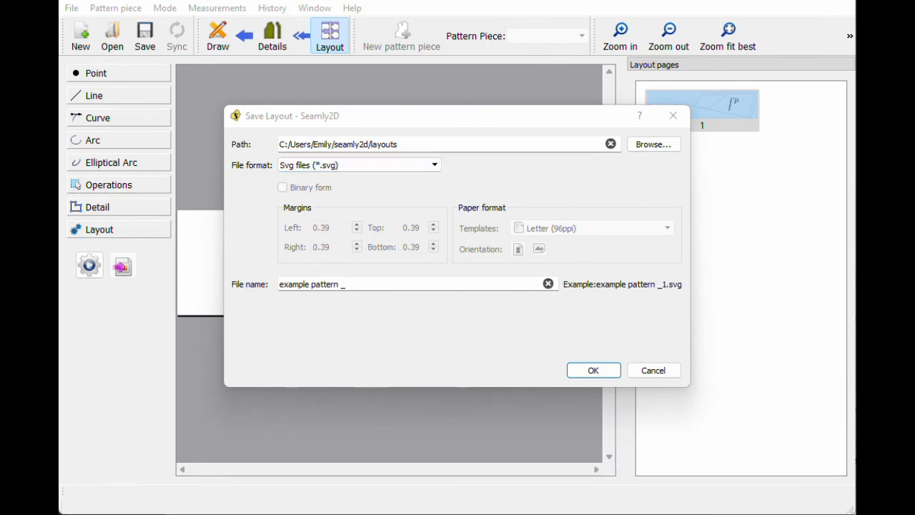
left_click(653, 145)
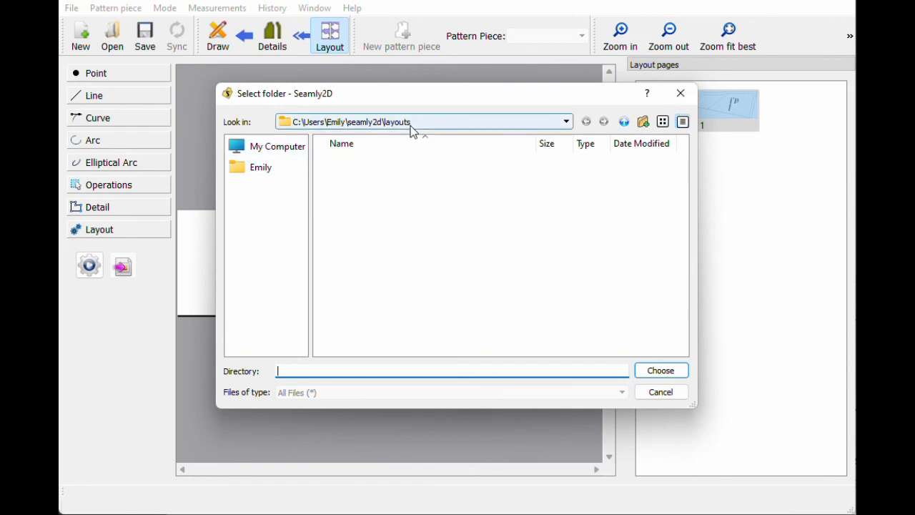
left_click(680, 93)
left_click(353, 165)
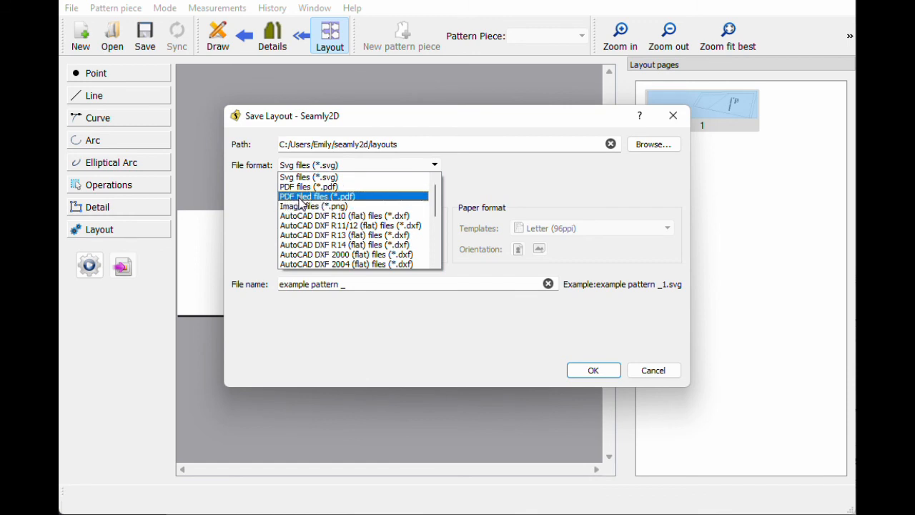
left_click(329, 198)
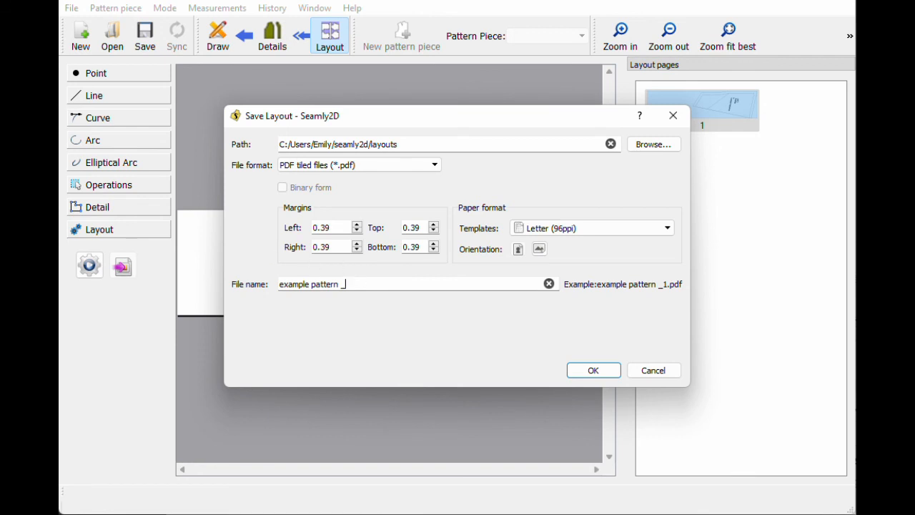
Step: Try adding a descriptive suffix to the layout's file name, clear it, and cancel the export
left_click(354, 285)
type("mar")
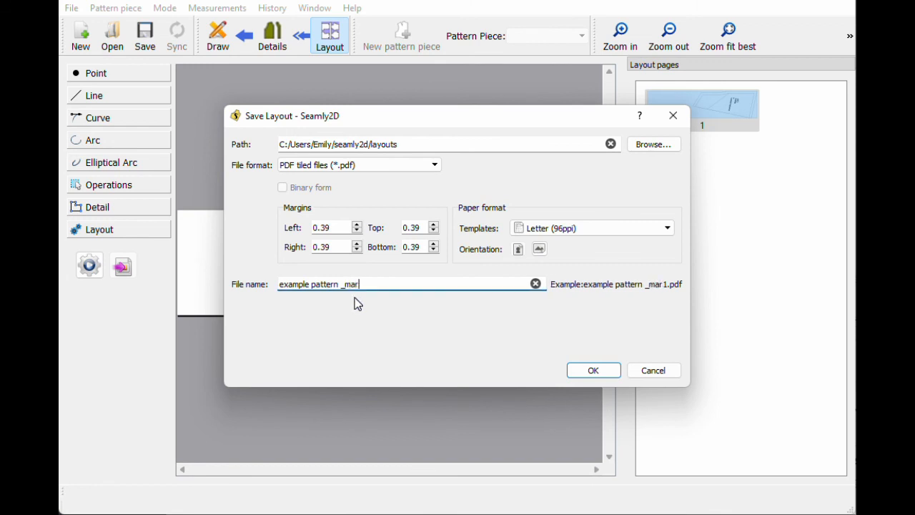
type("thasdressforwedding")
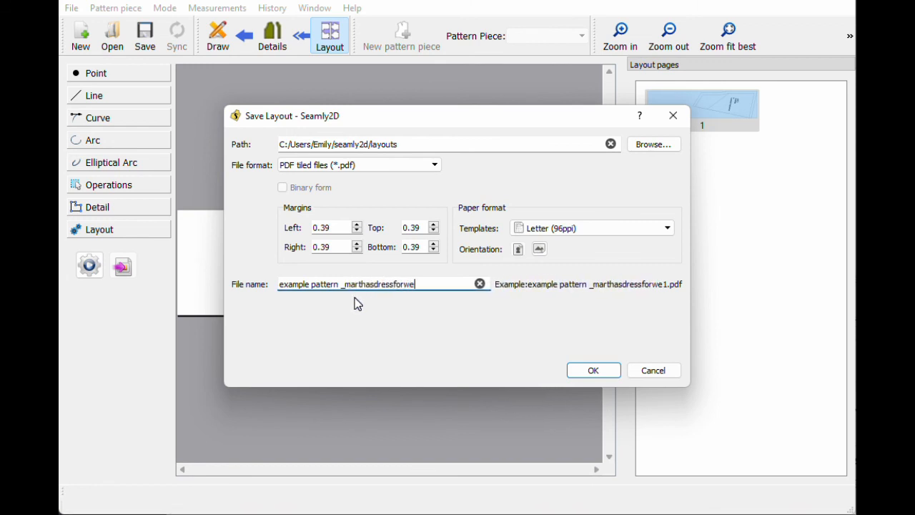
key("BackSpace")
key("BackSpace")
key("BackSpace")
key("BackSpace")
key("BackSpace")
key("BackSpace")
key("BackSpace")
key("BackSpace")
key("BackSpace")
key("BackSpace")
key("BackSpace")
key("BackSpace")
key("BackSpace")
key("BackSpace")
key("BackSpace")
key("BackSpace")
key("BackSpace")
key("BackSpace")
key("BackSpace")
key("BackSpace")
key("BackSpace")
key("BackSpace")
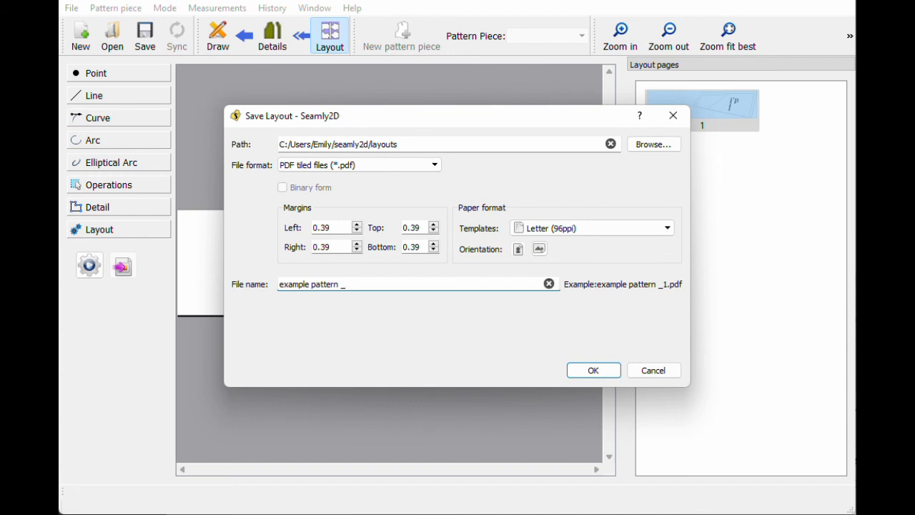
left_click(650, 372)
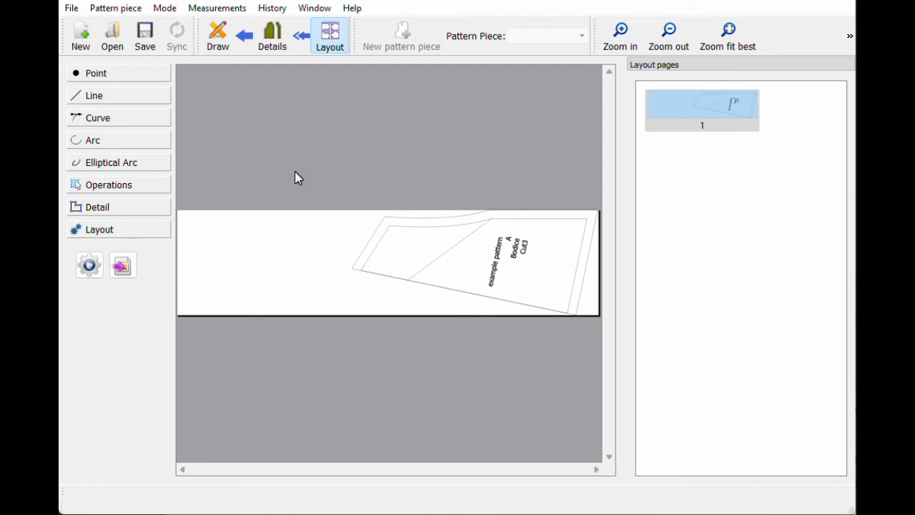
Step: Return to Draw mode and show the point drawing tools
left_click(95, 80)
left_click(222, 47)
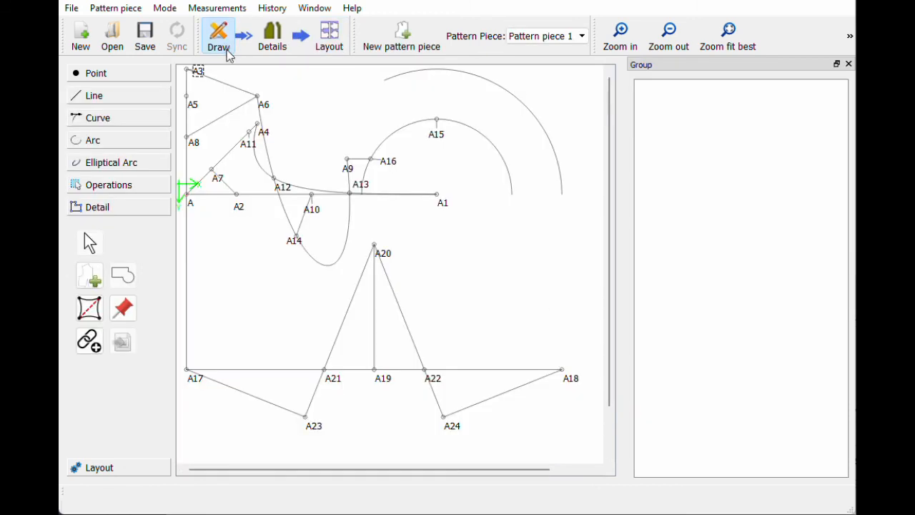
left_click(97, 76)
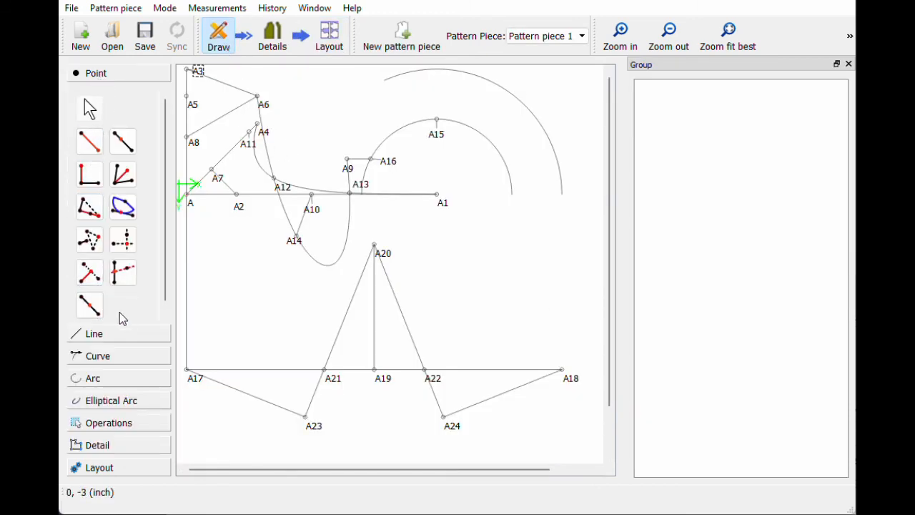